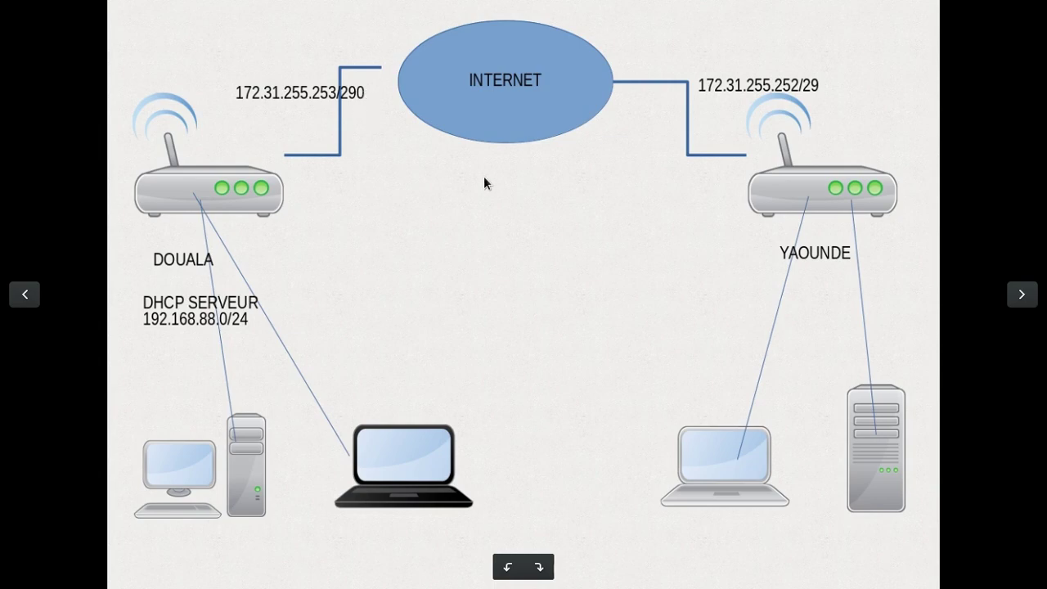
- Switch to WinBox and examine the INTERNET router's bridge address and the DHCP server leases for kali, YAOUNDE and DOUALA
key("alt+Tab")
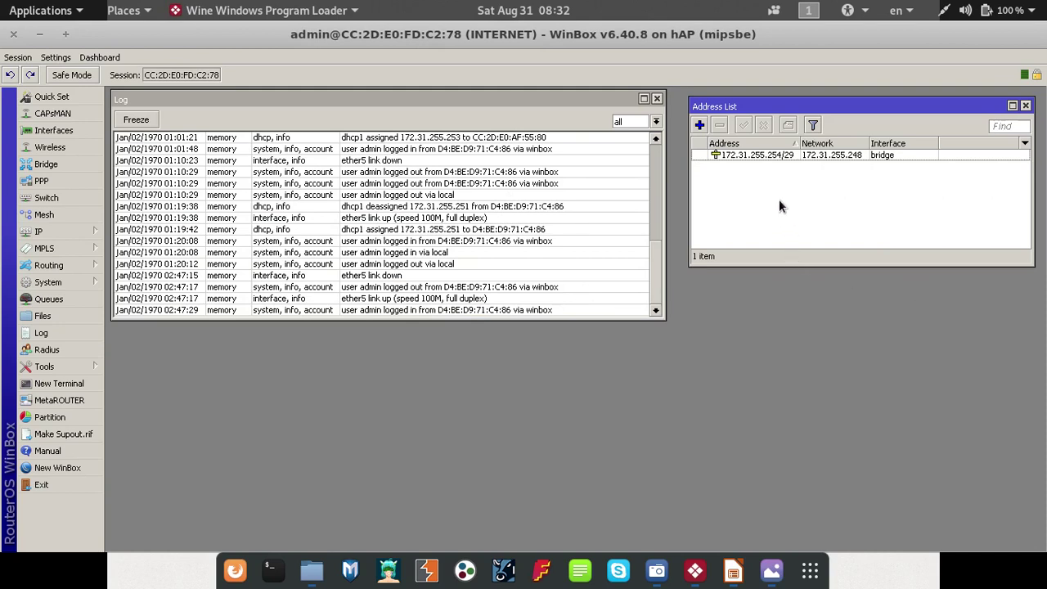
left_click(789, 156)
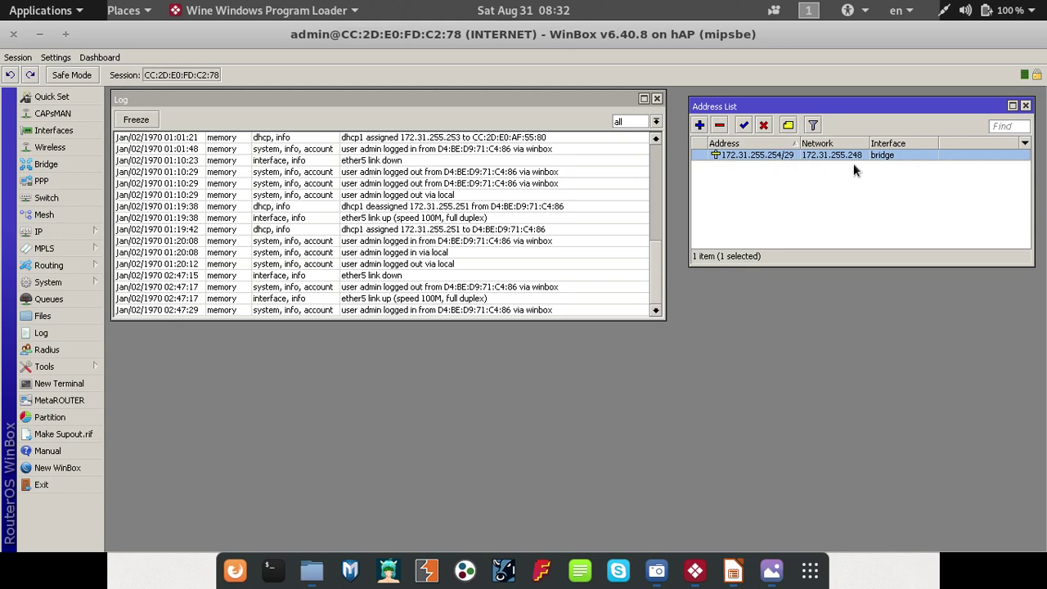
left_click(45, 231)
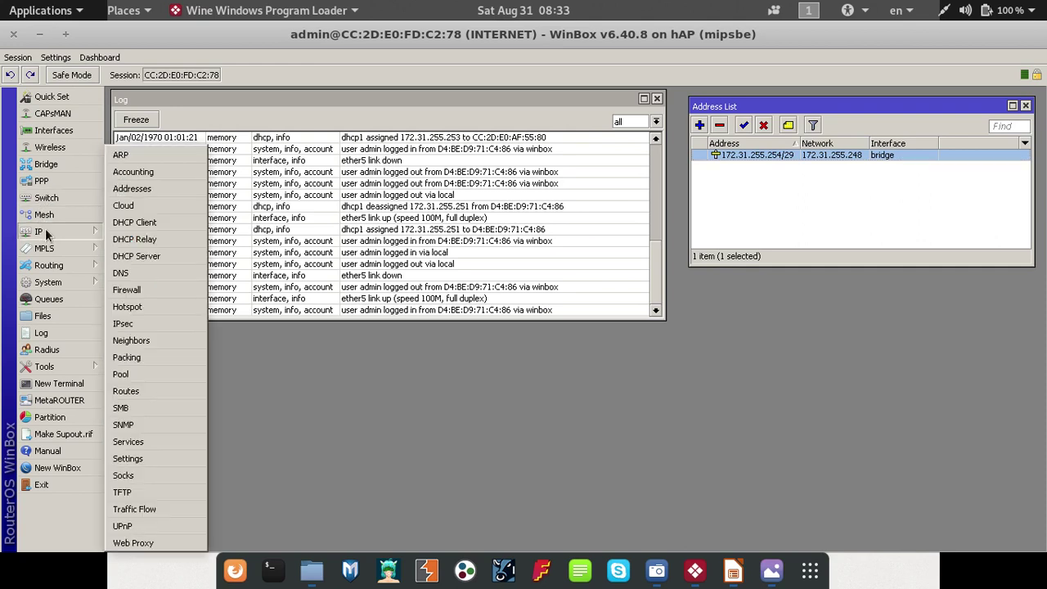
left_click(161, 258)
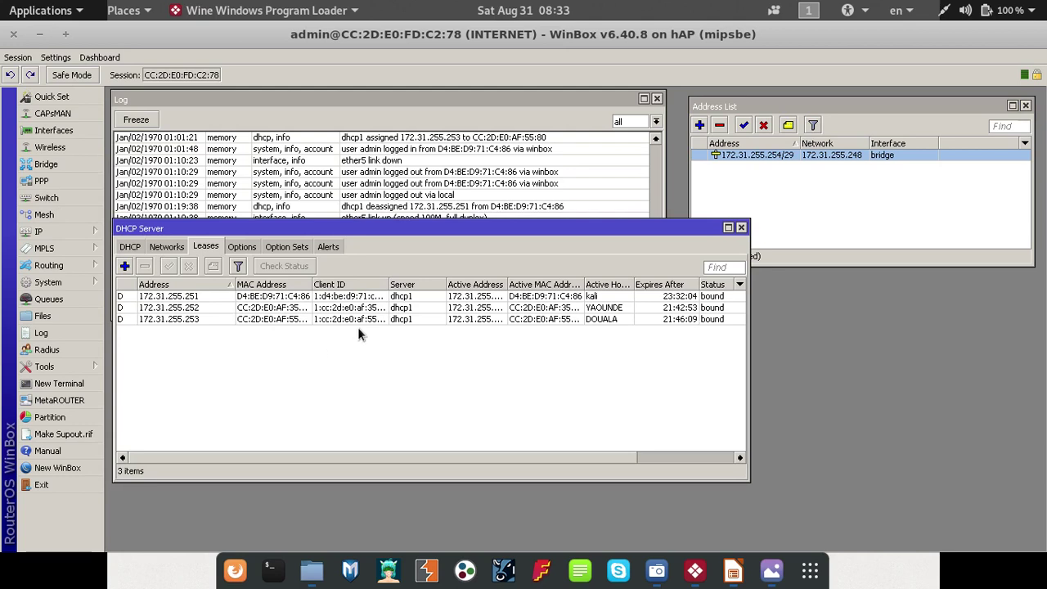
left_click(251, 320)
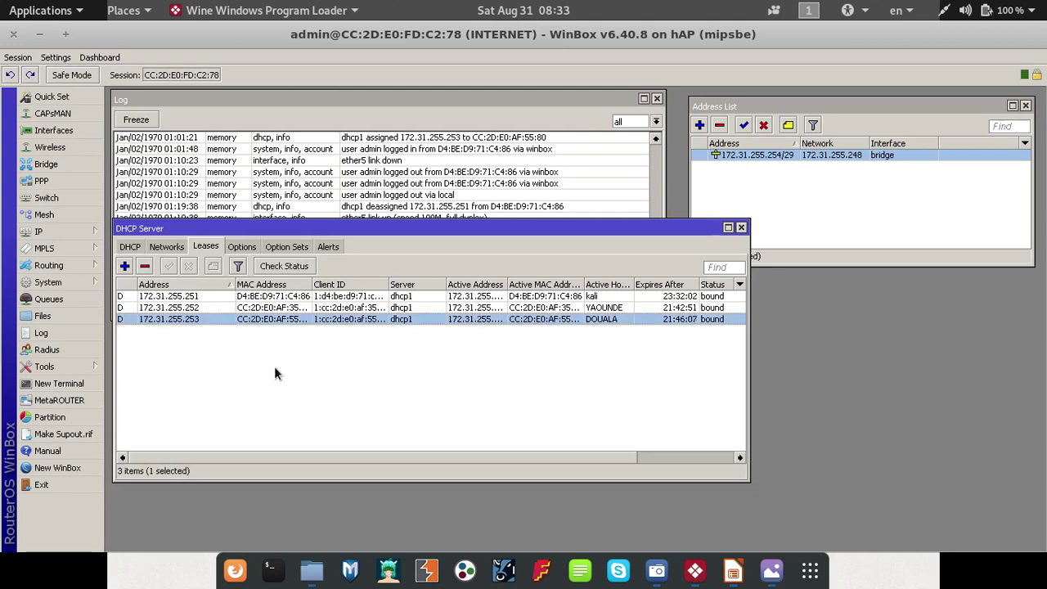
key("Up")
key("Up")
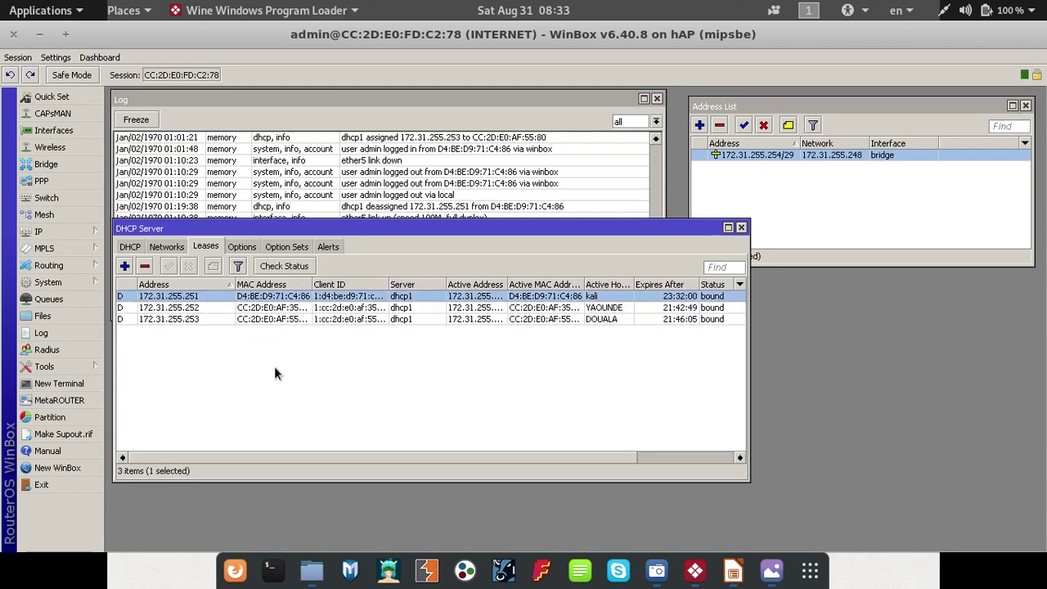
key("Down")
key("Down")
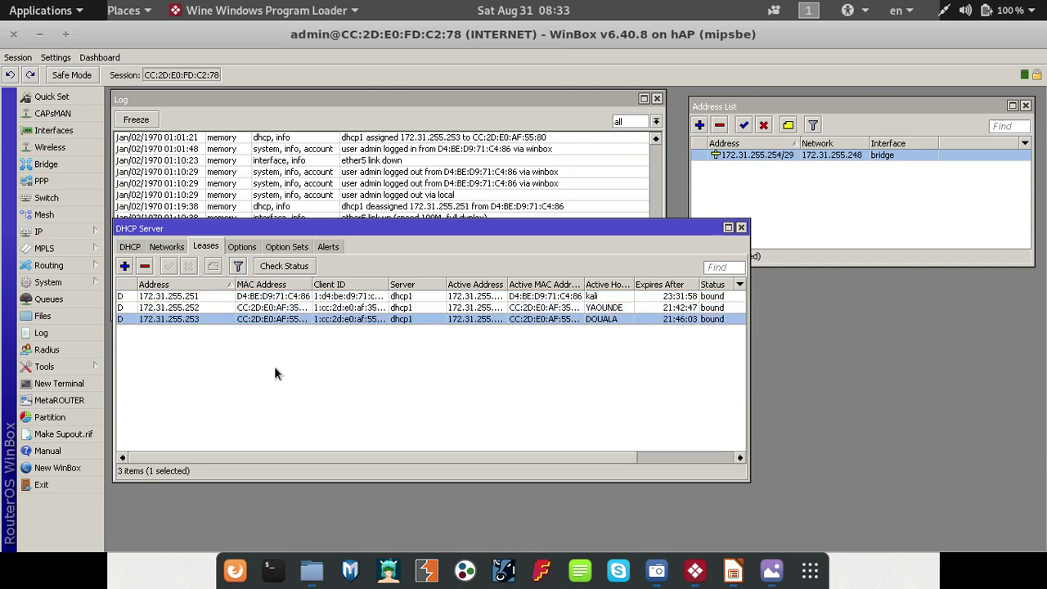
key("Up")
key("Up")
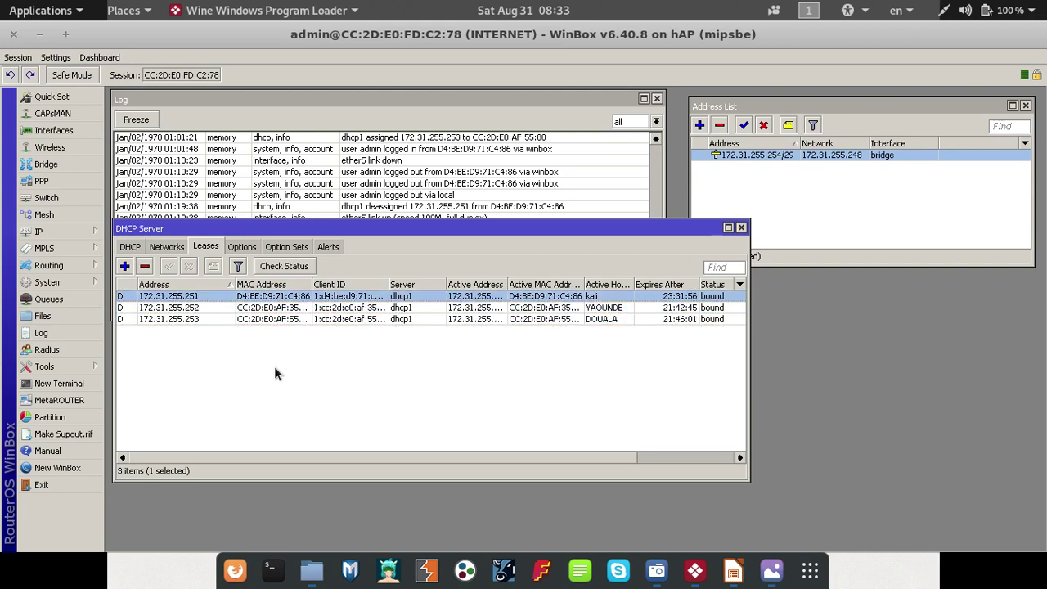
key("Down")
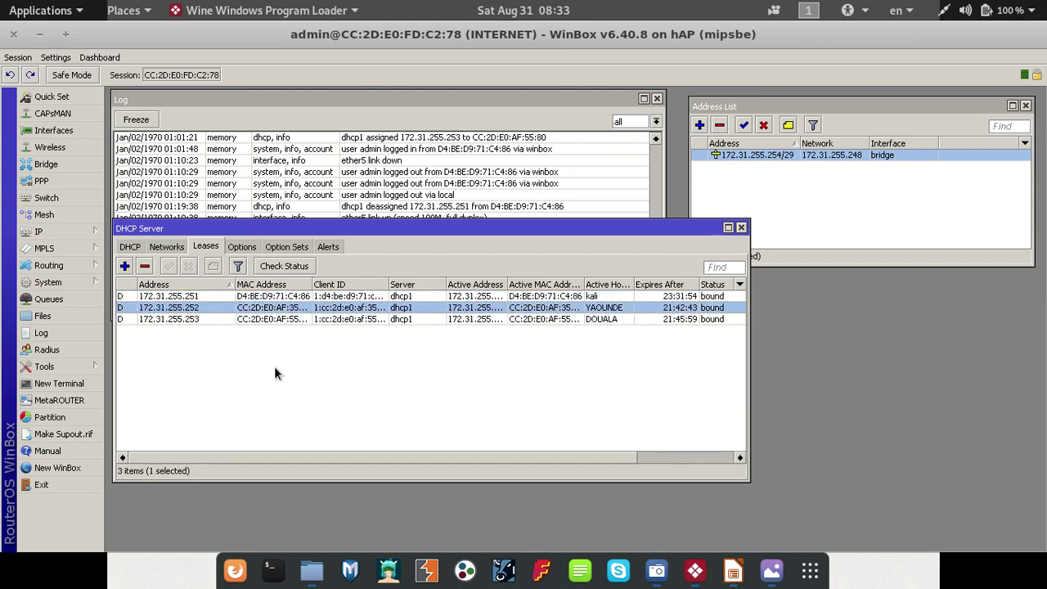
key("Down")
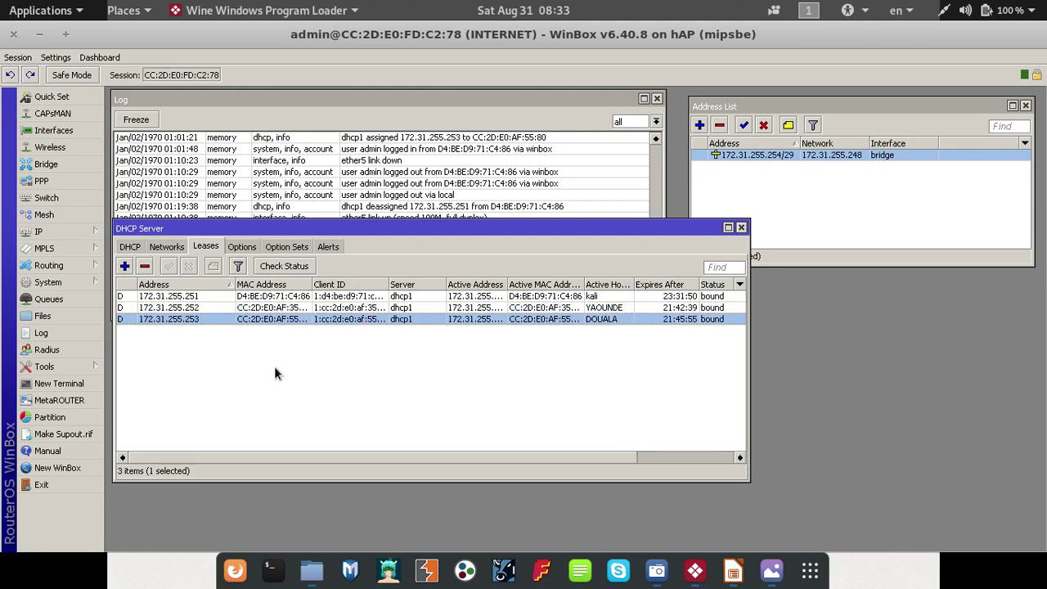
key("Up")
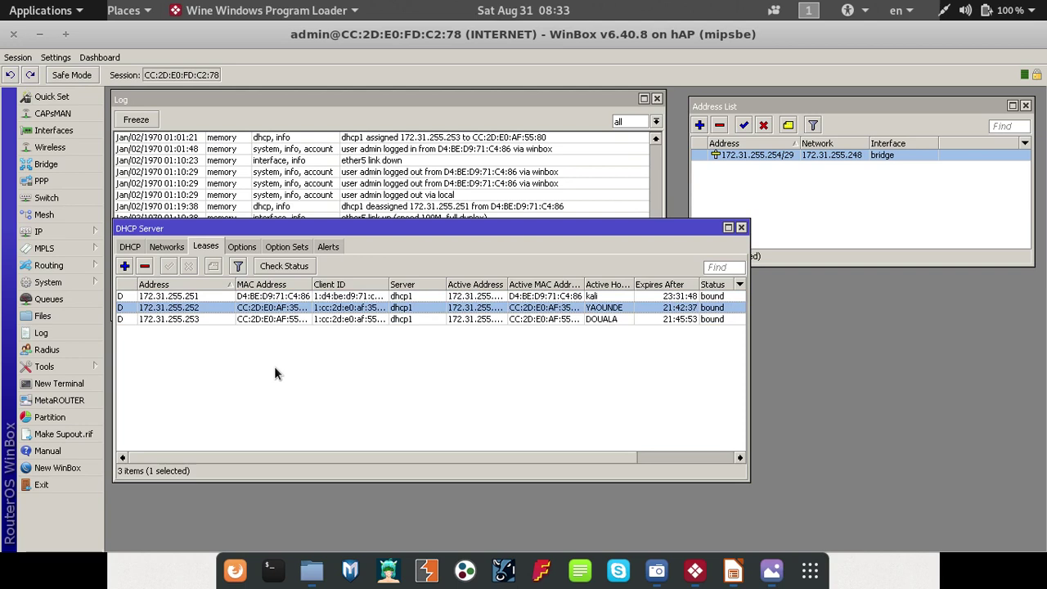
key("Up")
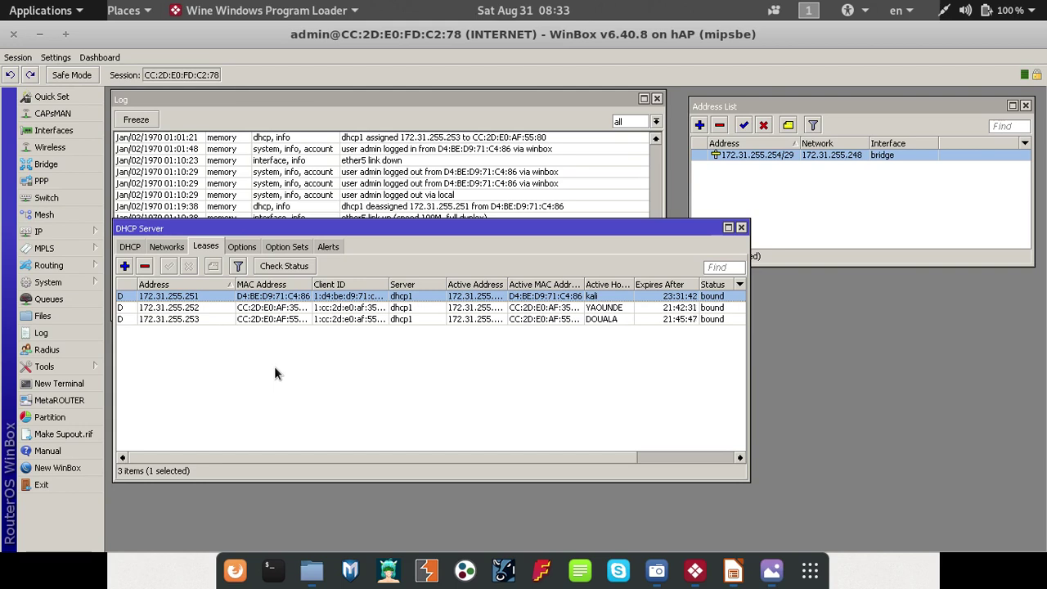
key("Escape")
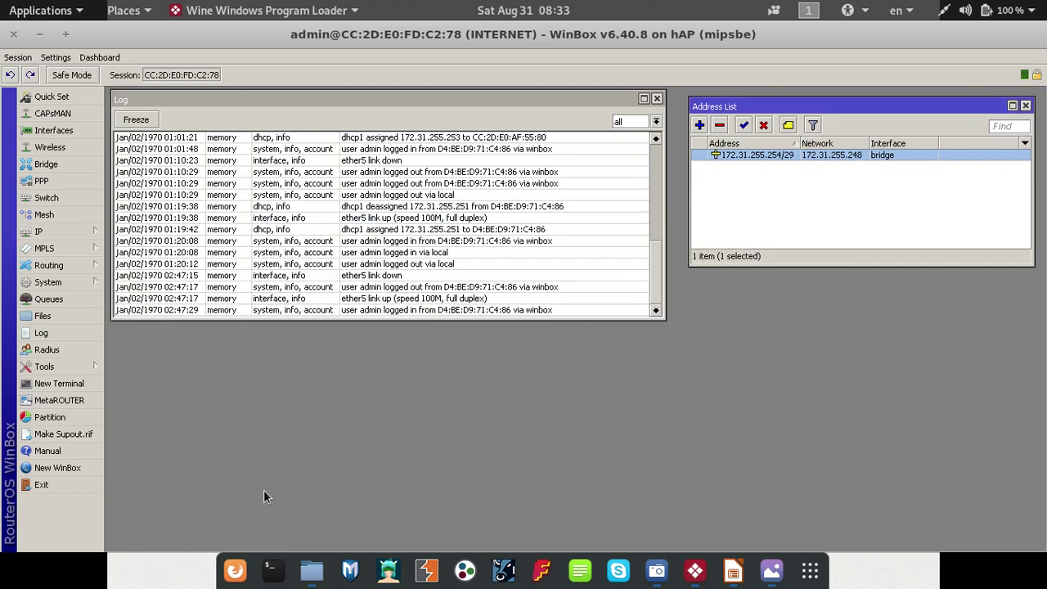
- Open a new WinBox session and connect to the DOUALA router at 172.31.255.253 as admin
left_click(78, 471)
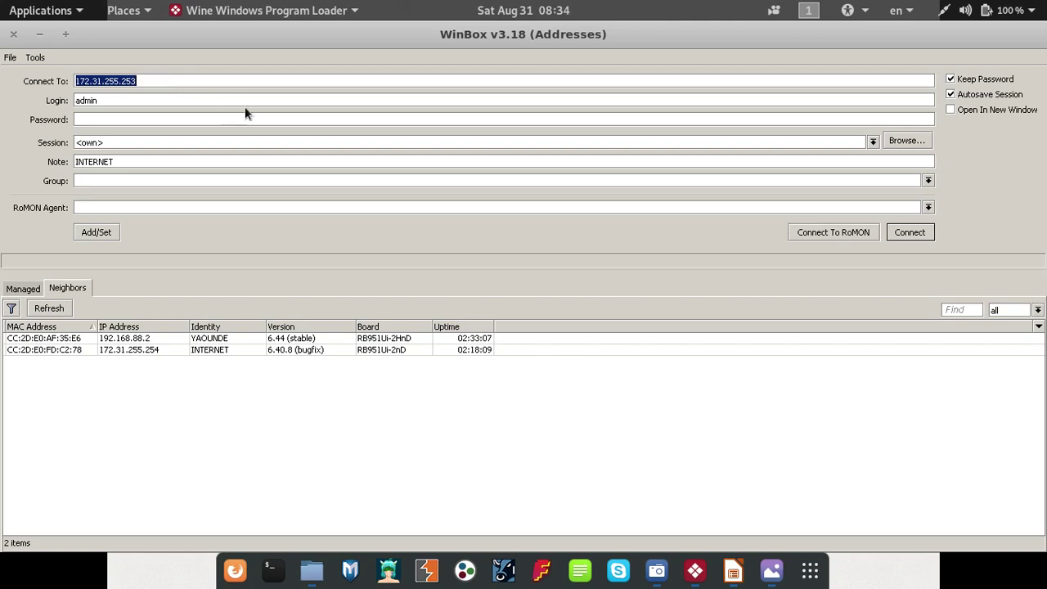
key("Return")
left_click(910, 232)
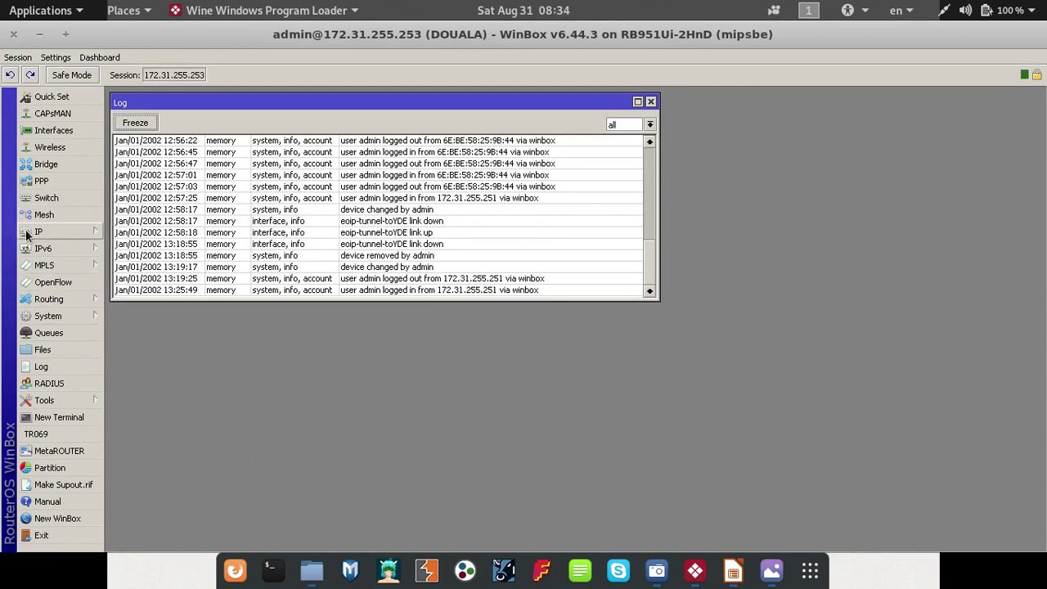
- Open the DOUALA router's IP address list and examine the addresses on bridge and ether1
left_click(51, 232)
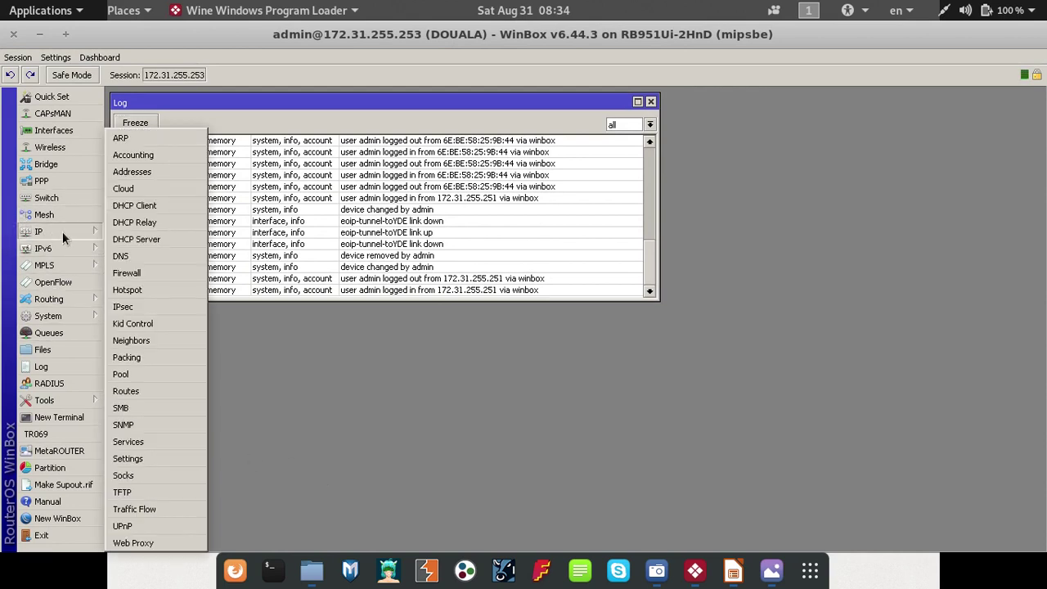
left_click(148, 174)
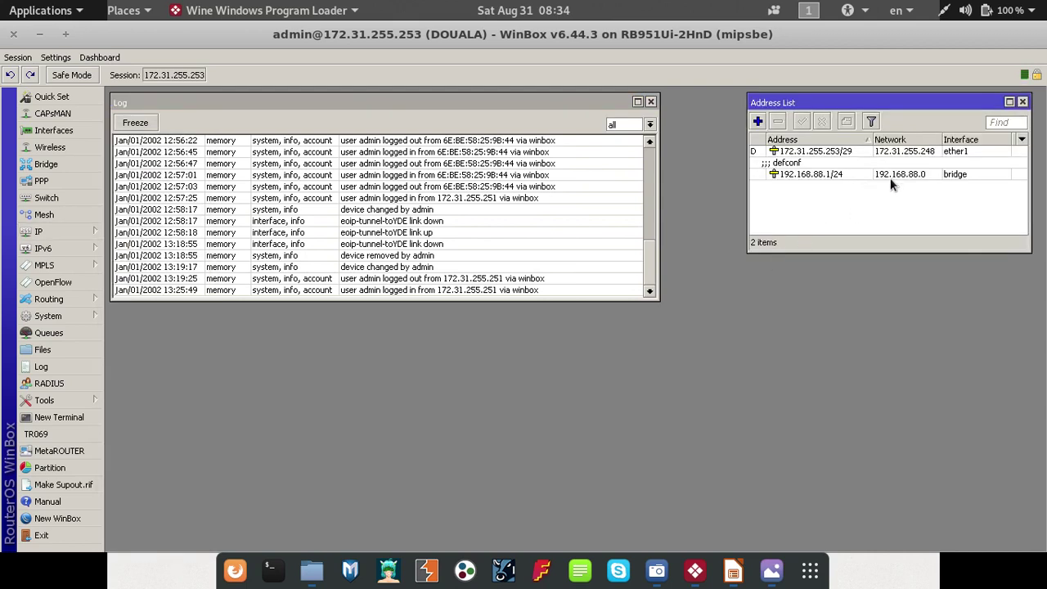
left_click(830, 174)
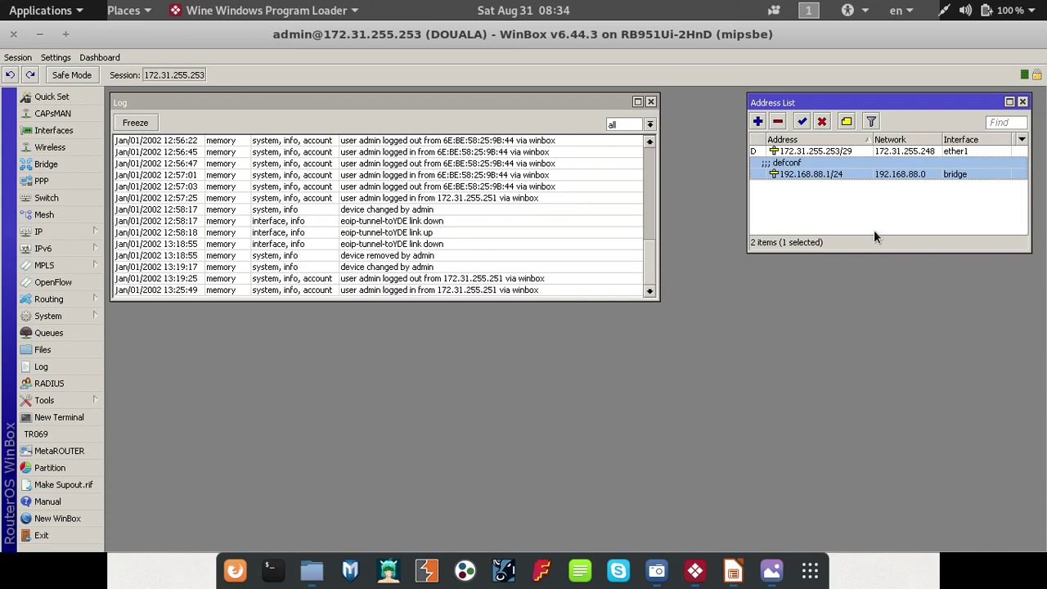
key("Up")
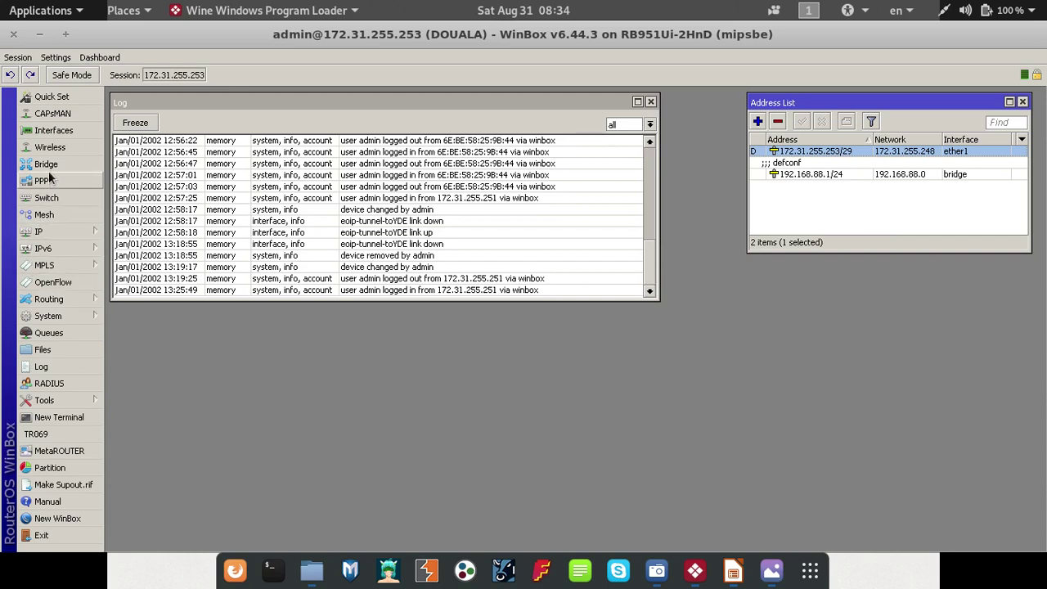
- Examine the wireless settings and SSID of interface wlan1, leaving them unmodified
left_click(51, 147)
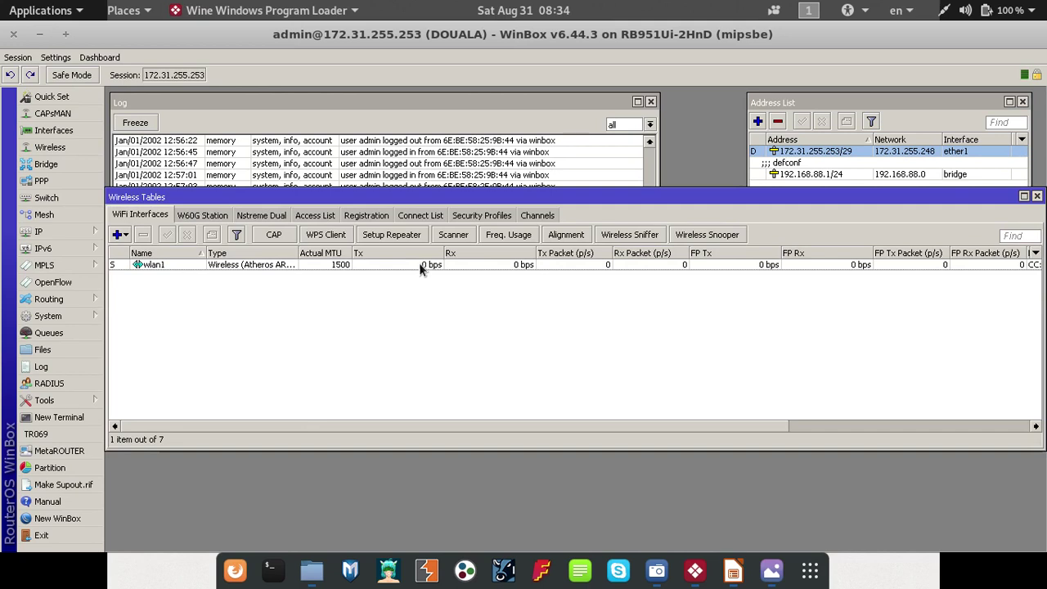
left_click(421, 265)
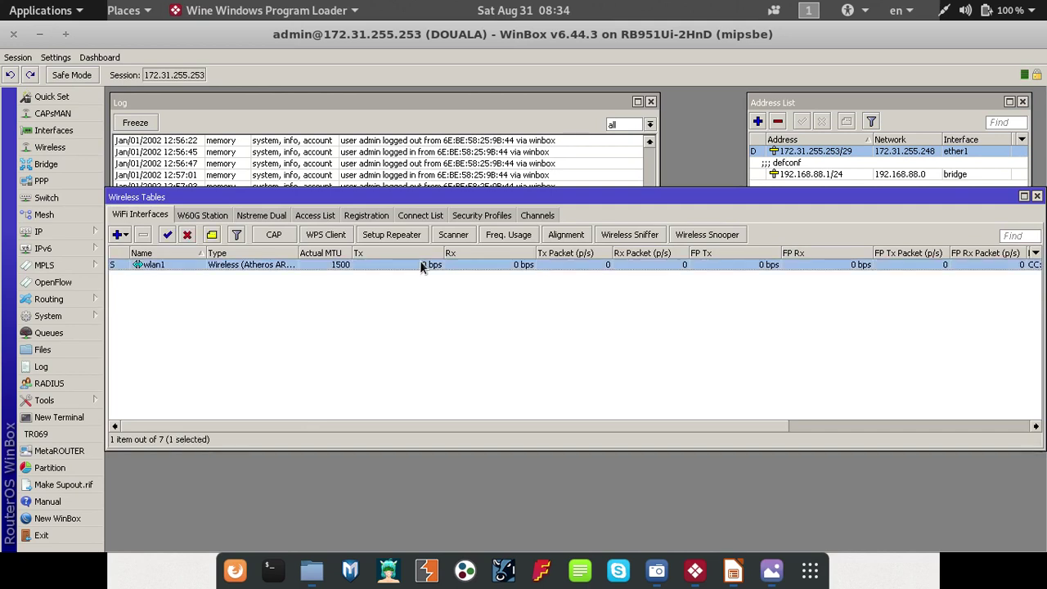
double_click(419, 264)
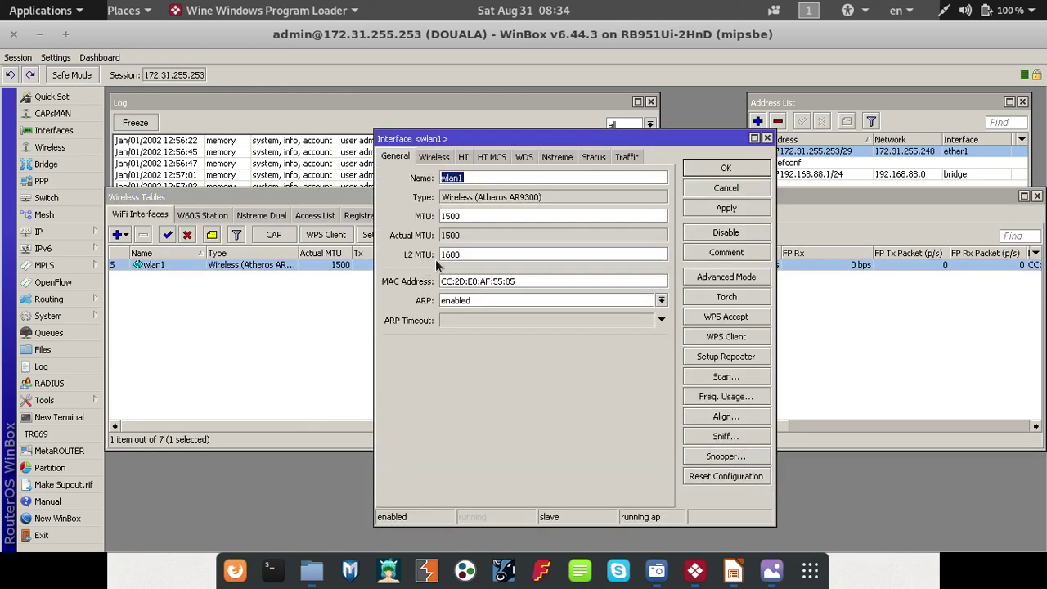
left_click(466, 158)
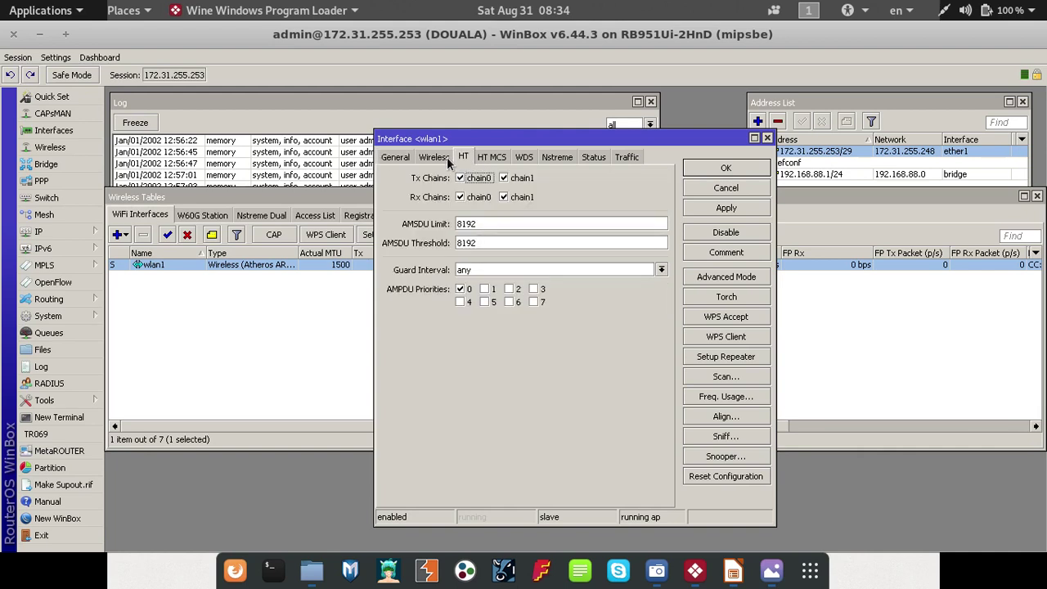
left_click(446, 158)
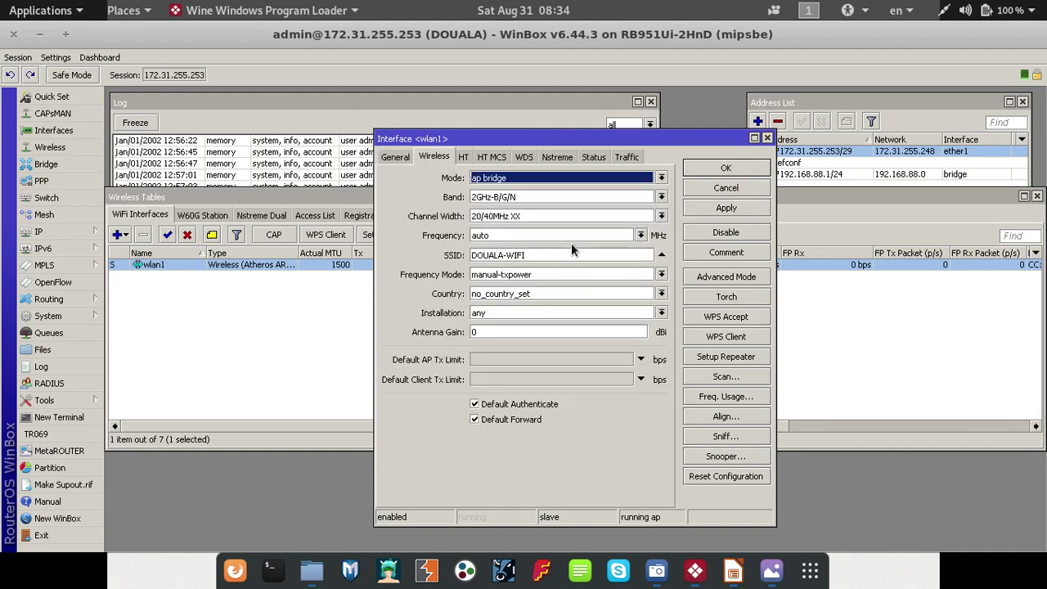
double_click(546, 256)
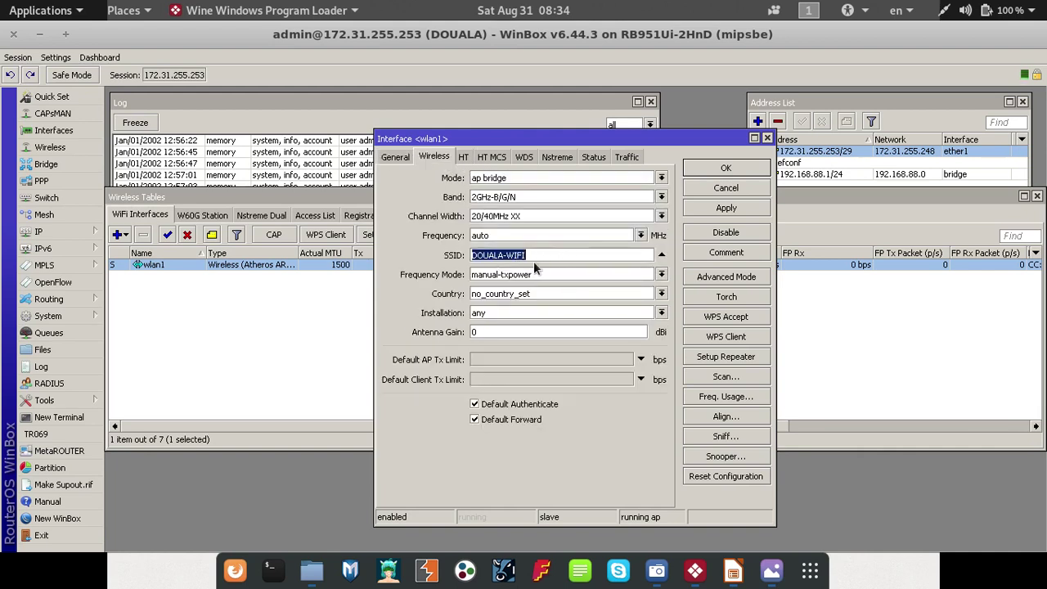
key("Escape")
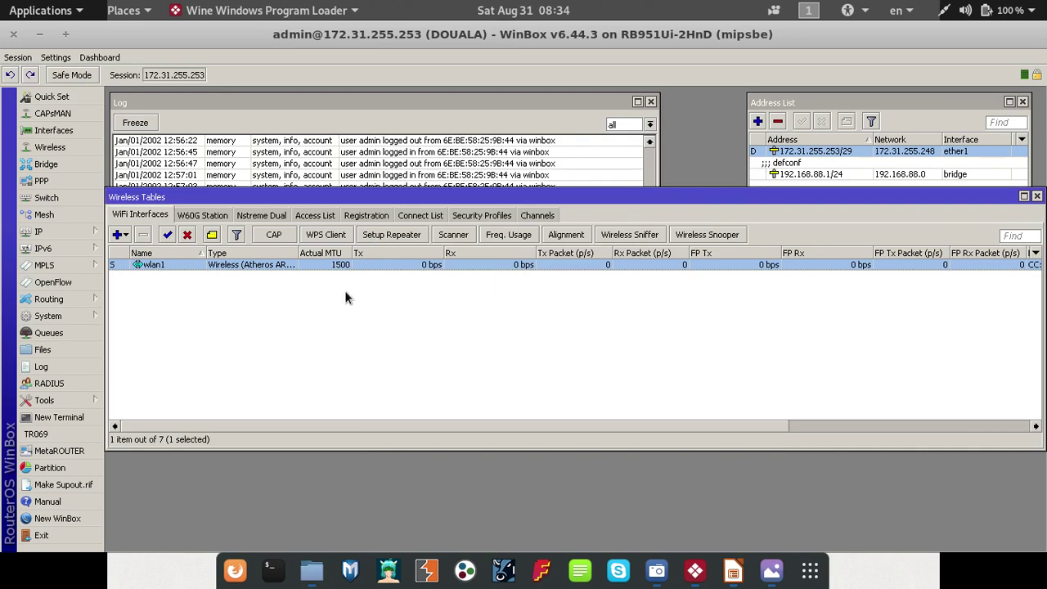
- Turn off password hiding to read the default wireless security profile's pre-shared keys, and close the wireless tables
left_click(474, 214)
left_click(427, 264)
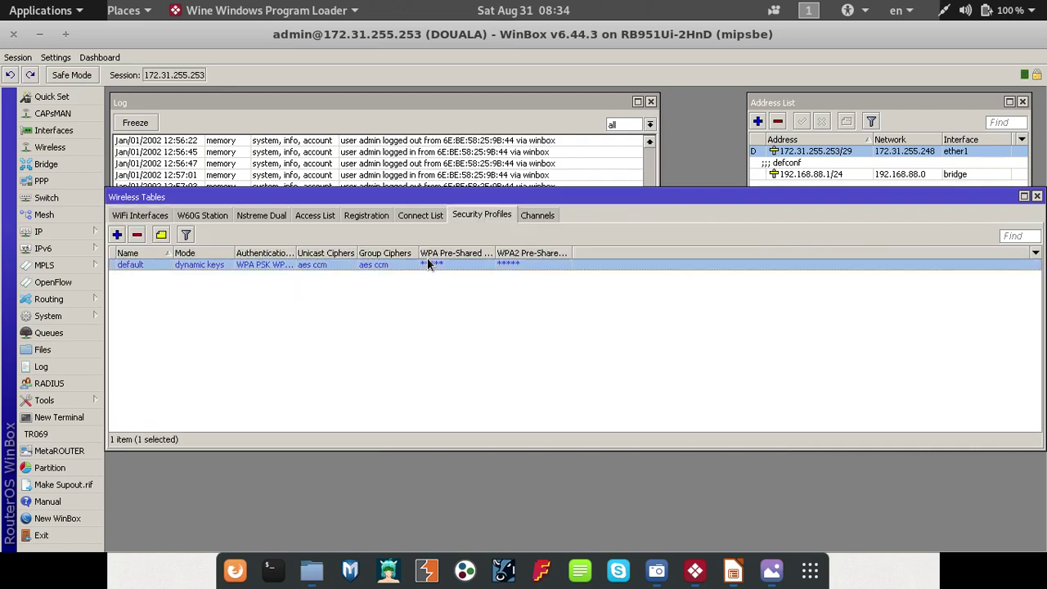
left_click(55, 58)
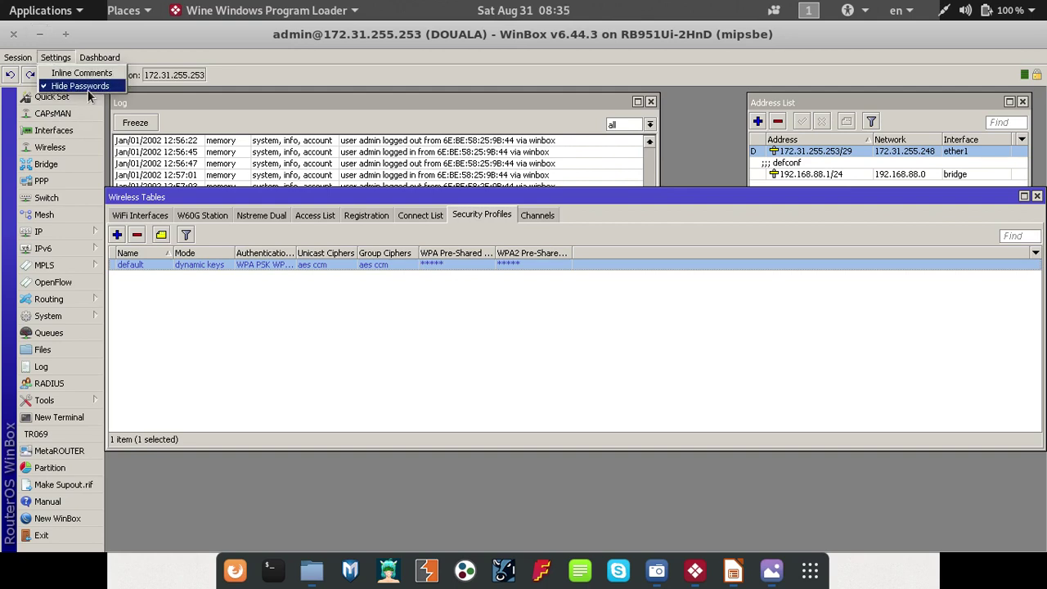
left_click(87, 86)
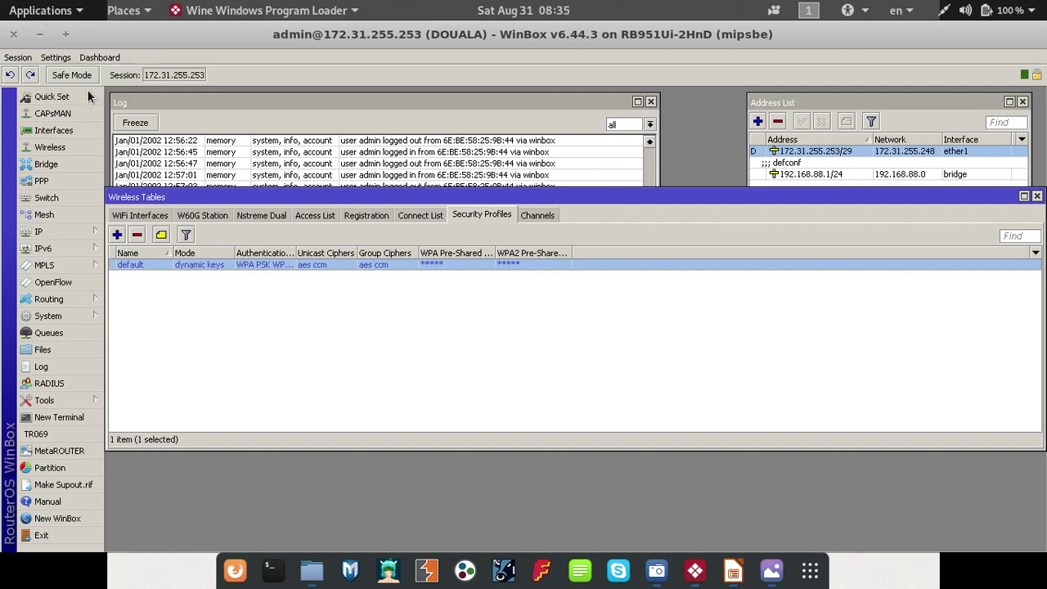
left_click(465, 300)
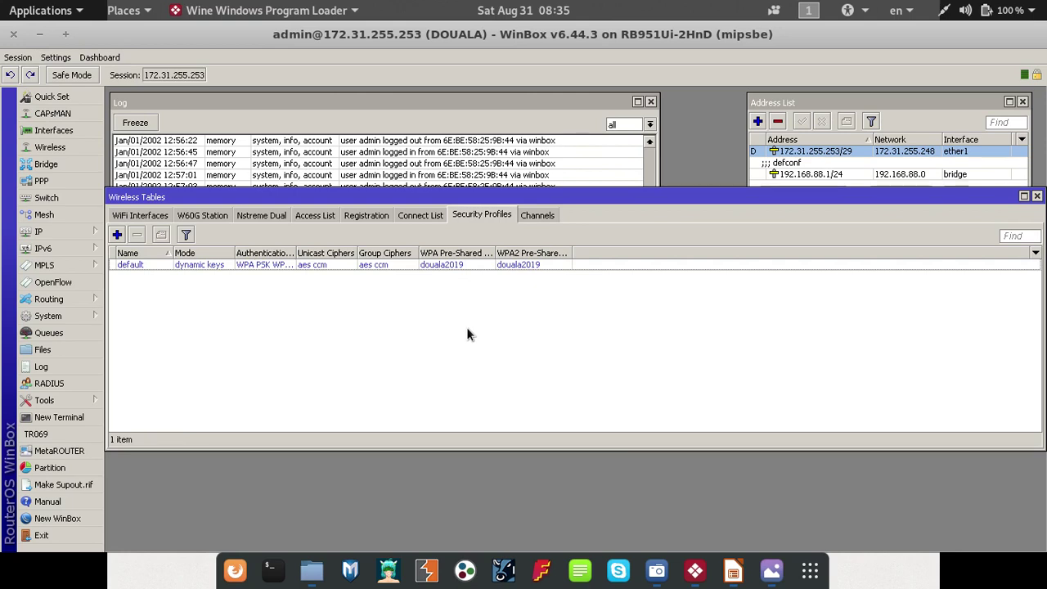
key("Escape")
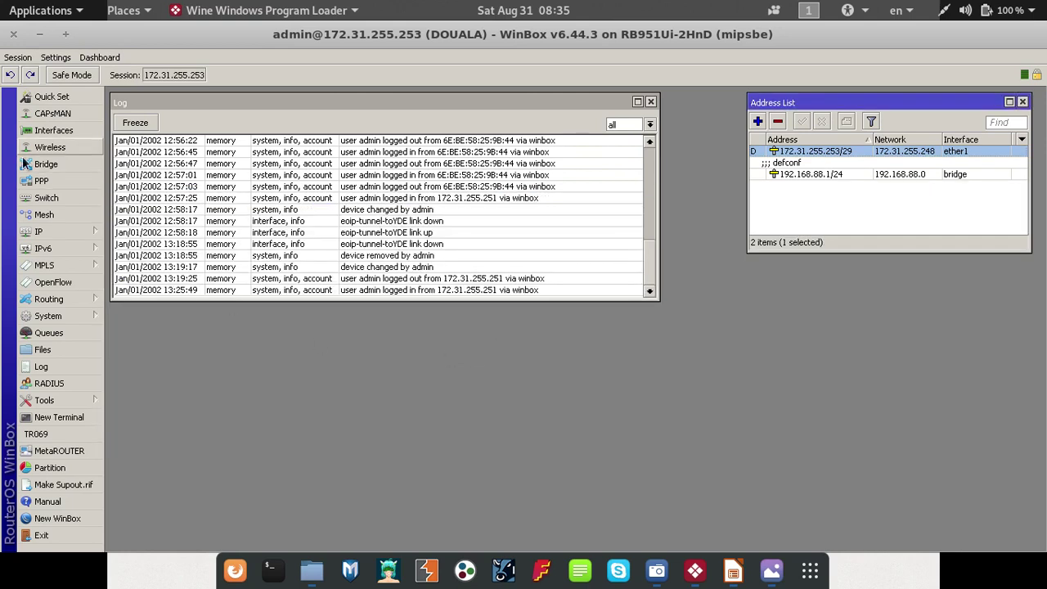
- Examine the DOUALA router's bridge and the interfaces assigned to it as ports
left_click(47, 165)
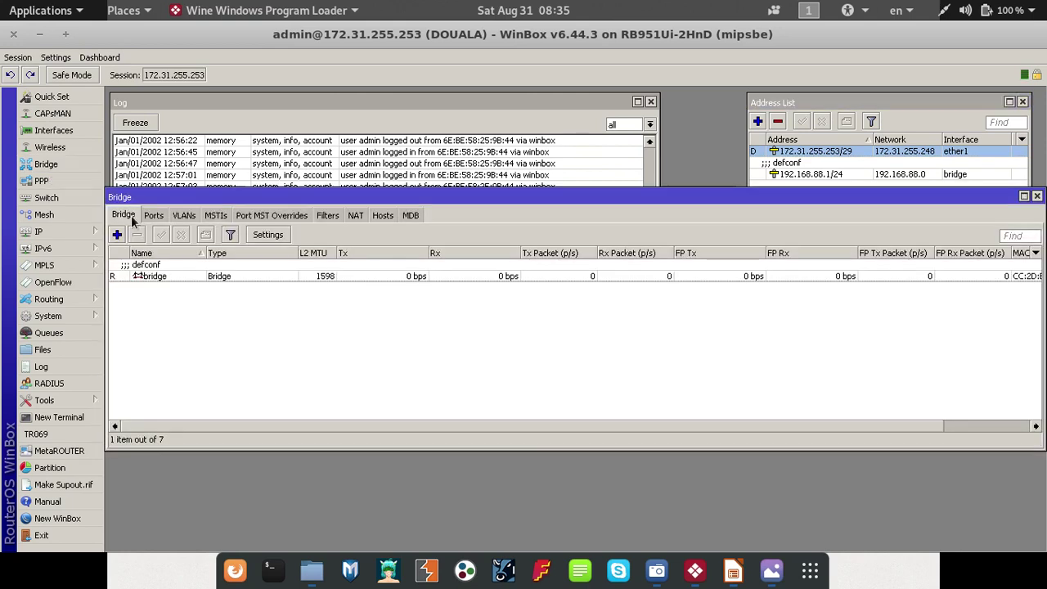
key("Down")
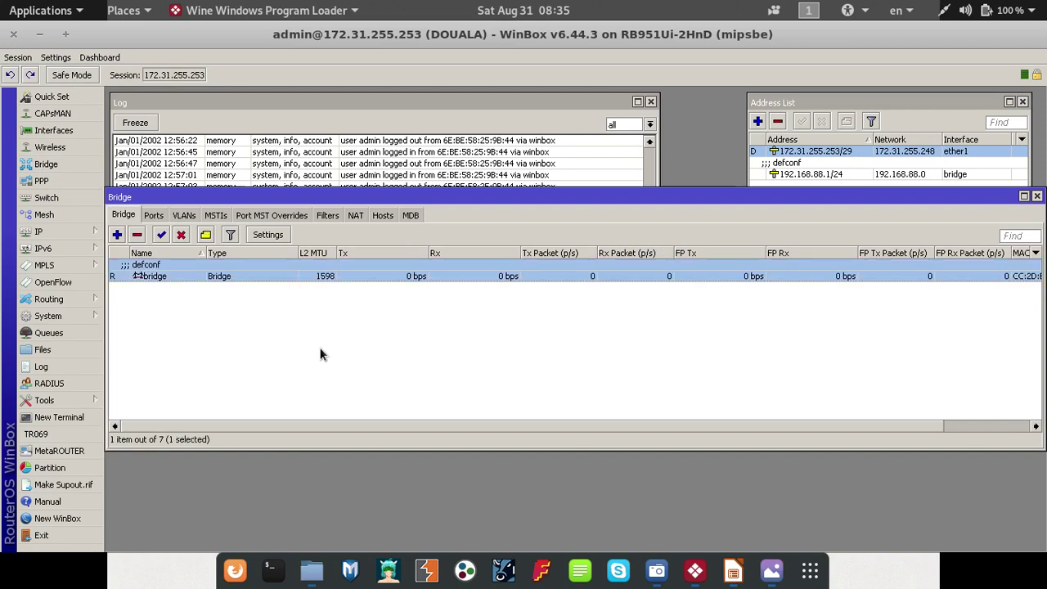
left_click(159, 218)
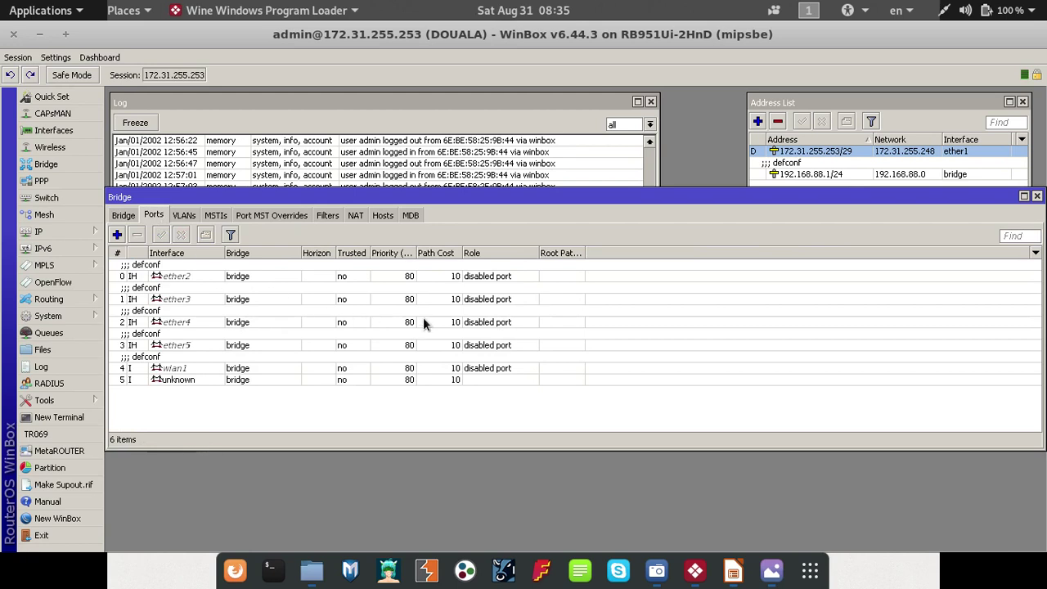
left_click(517, 330)
key("Up")
key("Up")
key("Up")
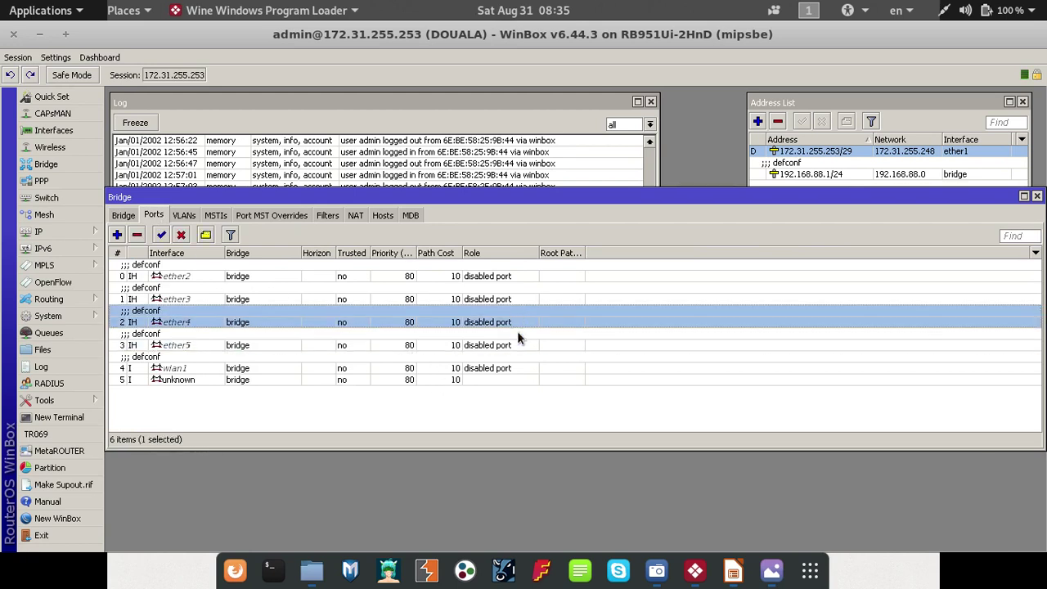
- Remove the port with the unknown interface from the DOUALA router's bridge, review the other ports, and close the bridge settings
key("Down")
key("Down")
key("Down")
key("Down")
key("Down")
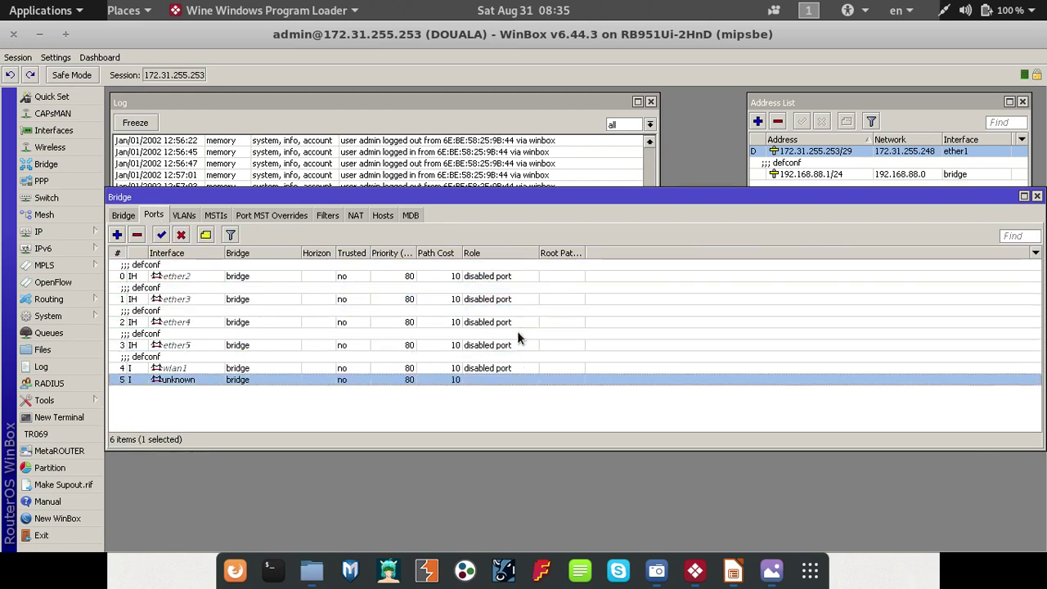
key("Delete")
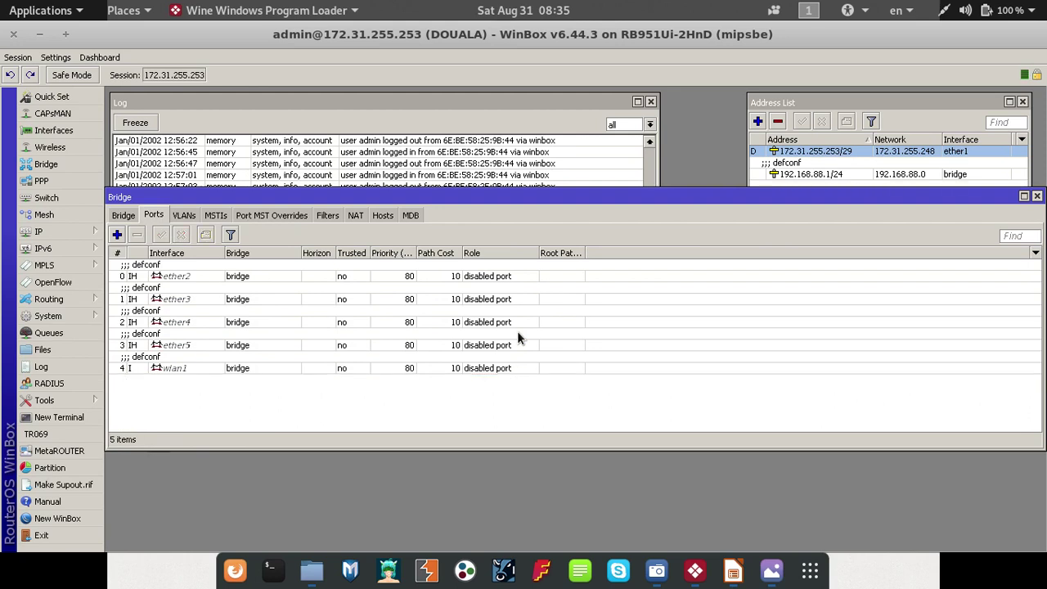
key("Down")
key("Down")
key("Down")
key("Up")
key("Home")
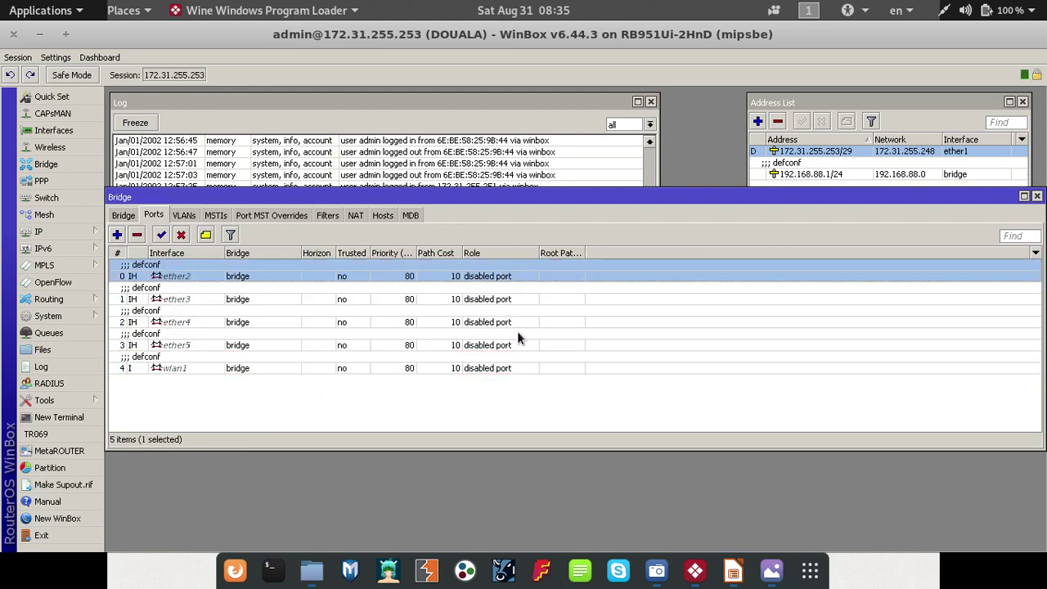
key("Escape")
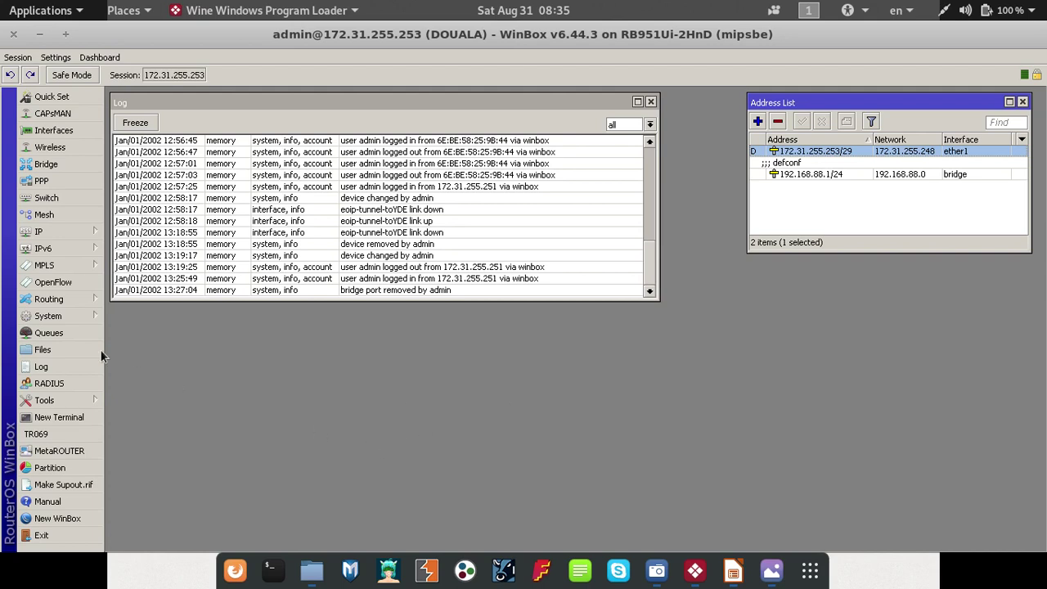
- Start a new EoIP tunnel interface on the DOUALA router and name it eoip-tunnel-toYDE
left_click(54, 131)
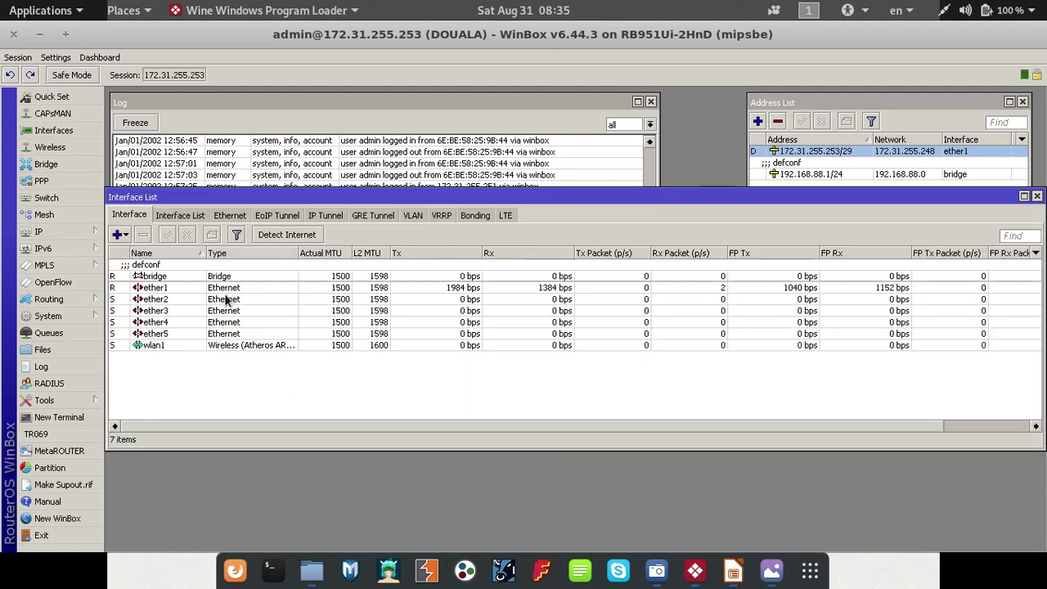
left_click(274, 217)
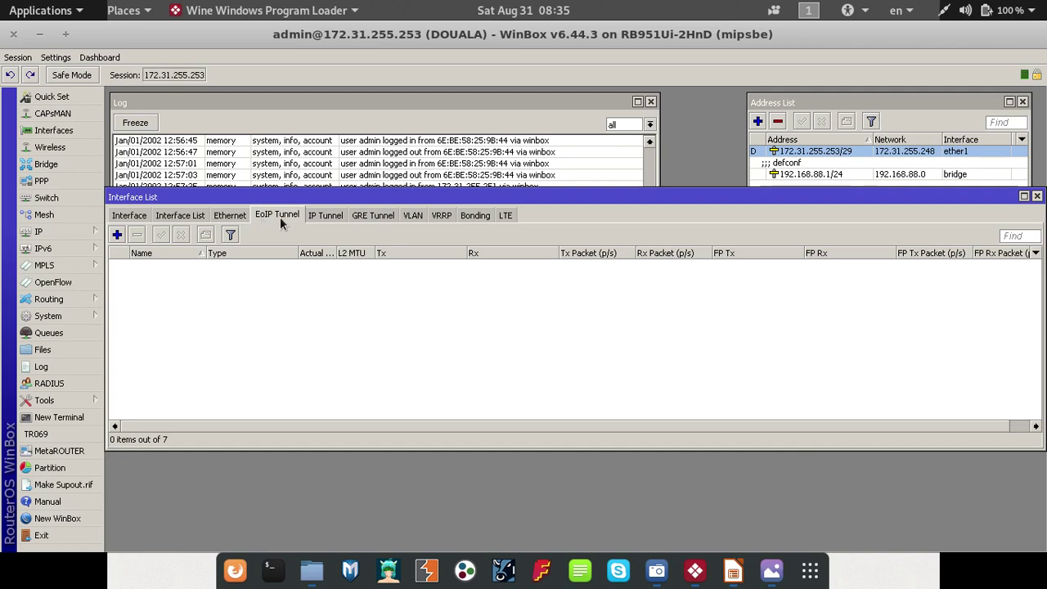
left_click(118, 237)
key("End")
key("BackSpace")
type("6")
key("BackSpace")
type("-toYDE")
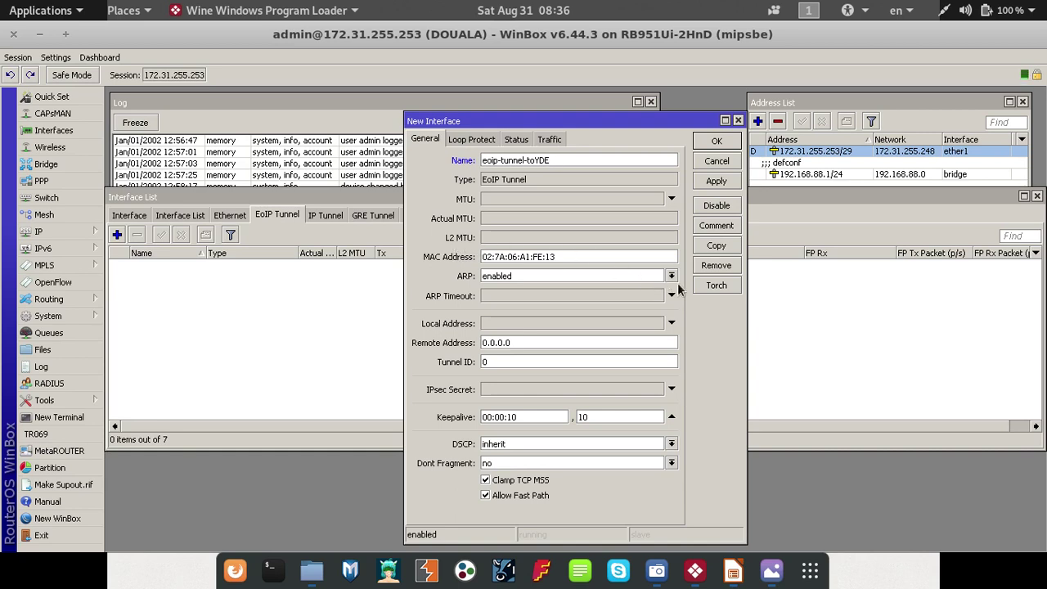
- Set the new EoIP tunnel's MAC address to 02:7A:06:A1:FE:DC
double_click(628, 257)
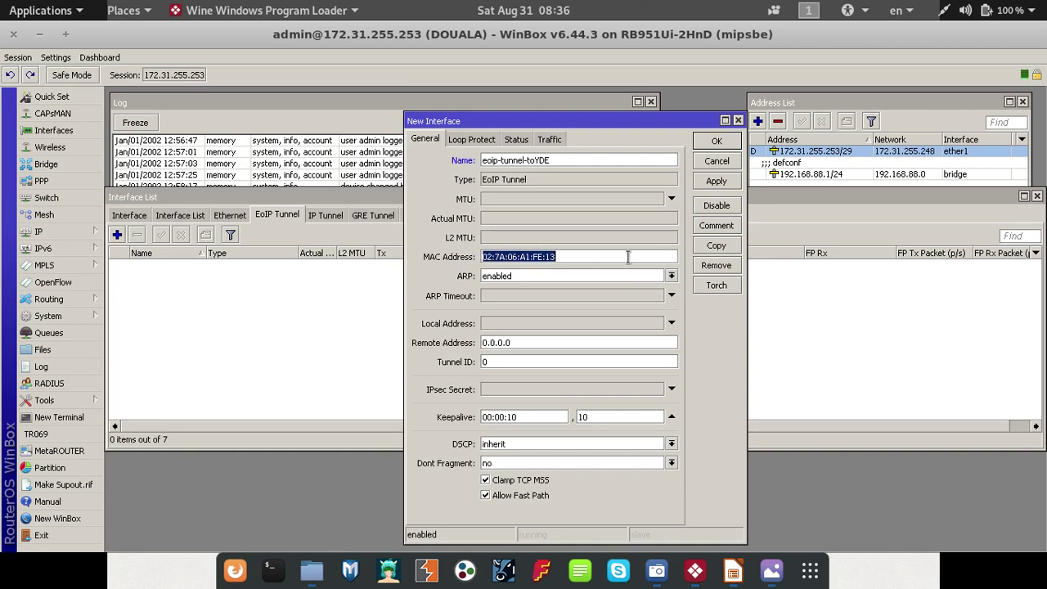
left_click(628, 257)
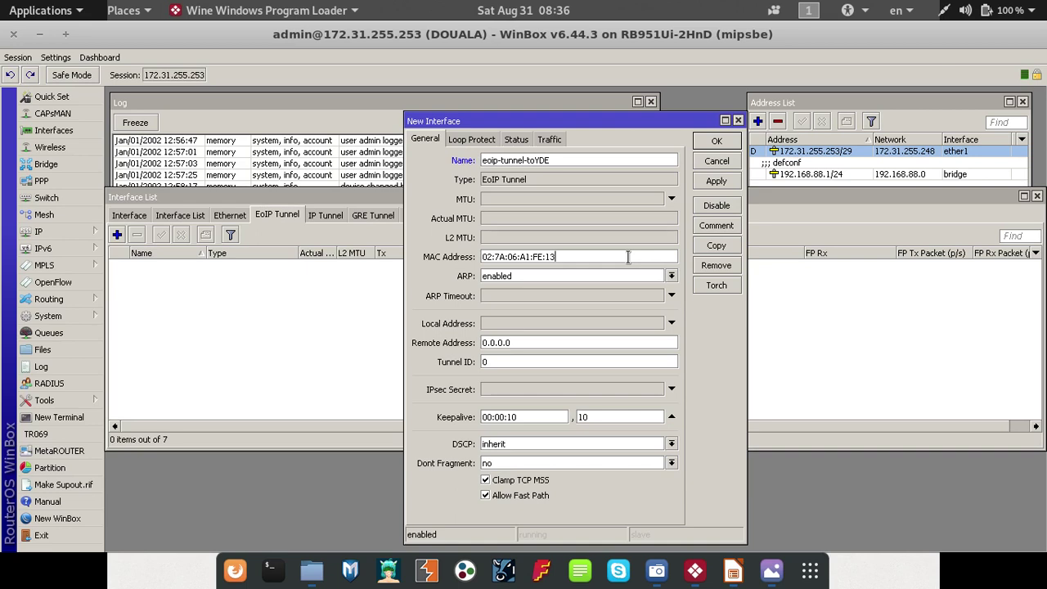
key("BackSpace")
key("BackSpace")
type("dc")
key("BackSpace")
key("BackSpace")
type("DC")
- Set the tunnel's remote address to 172.31.255.252 and tunnel ID to 1, and disable its keepalive
double_click(535, 347)
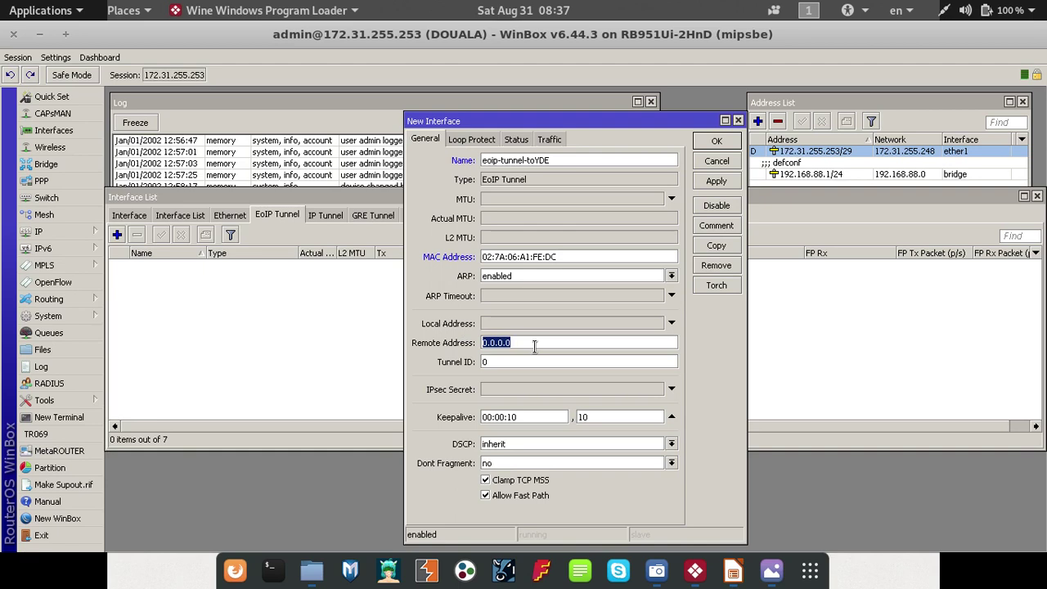
type("172.31.255.252")
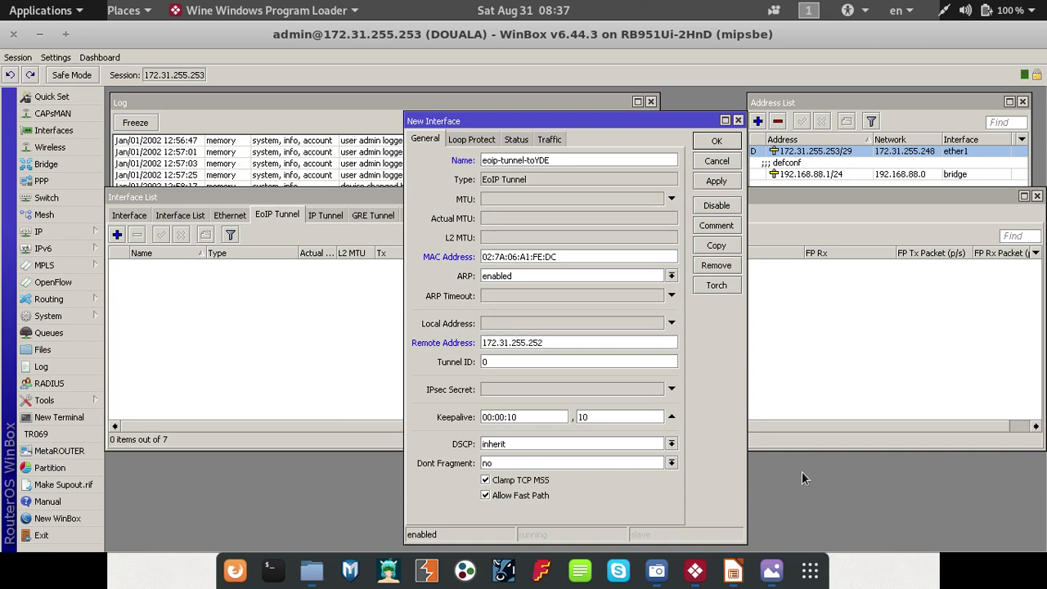
key("Tab")
type("1")
left_click(670, 419)
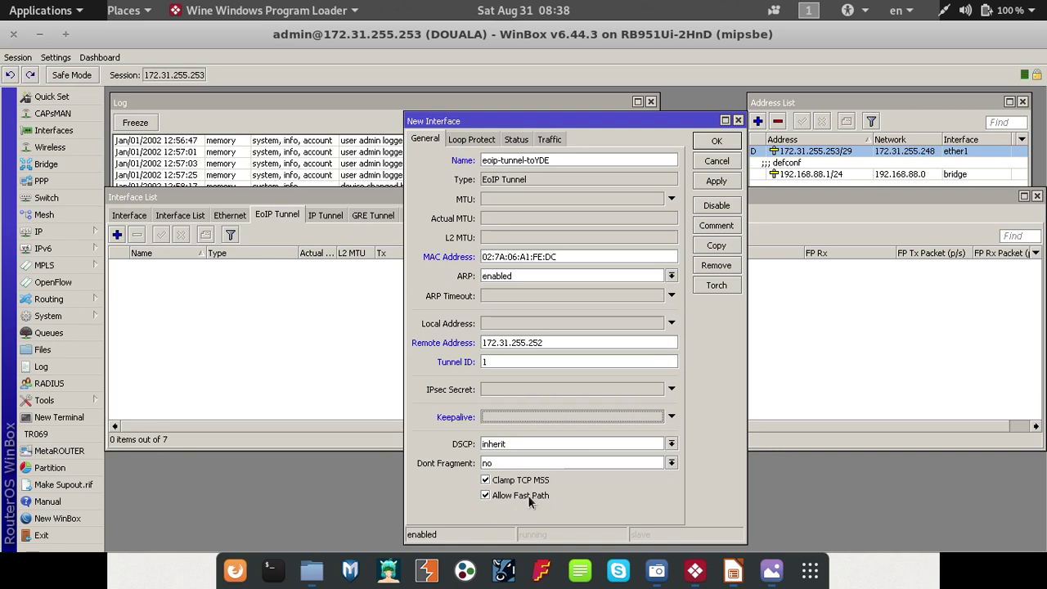
- Review the tunnel's loop protection, status and traffic pages, save the interface, and check its status flag in the tunnel list
left_click(471, 141)
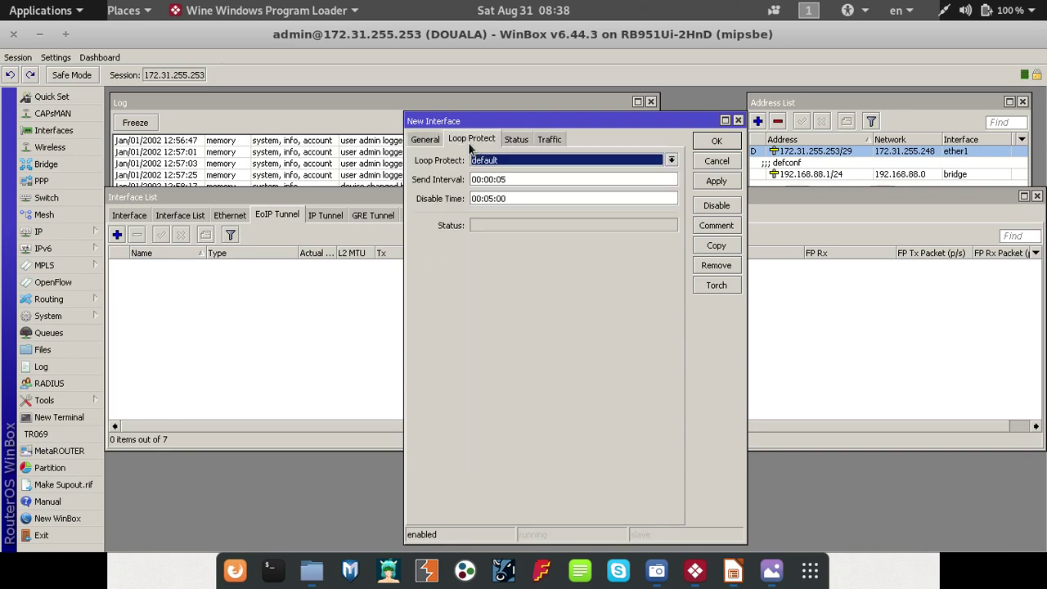
left_click(514, 141)
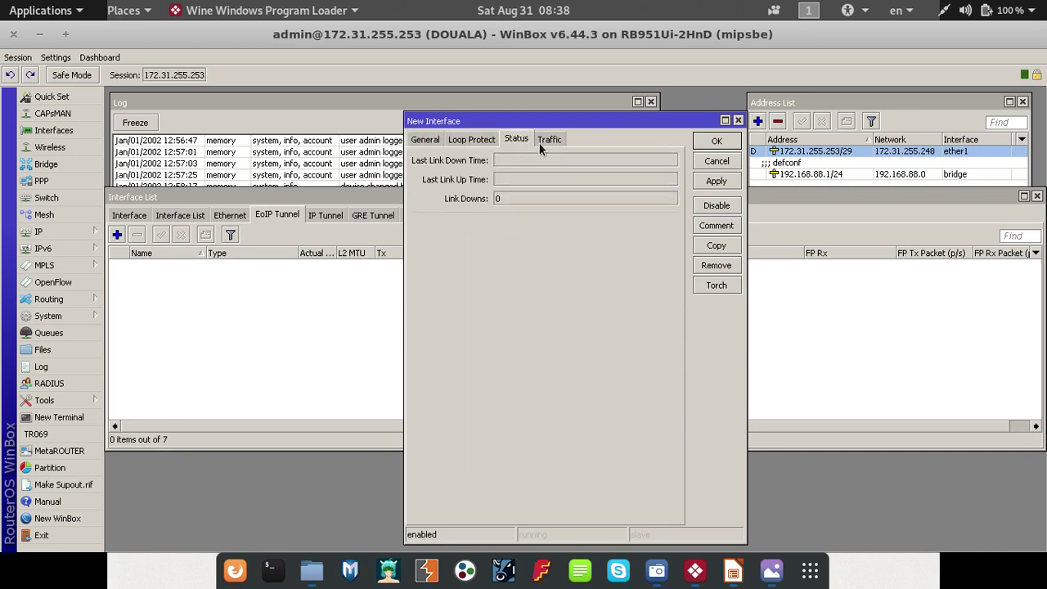
left_click(540, 141)
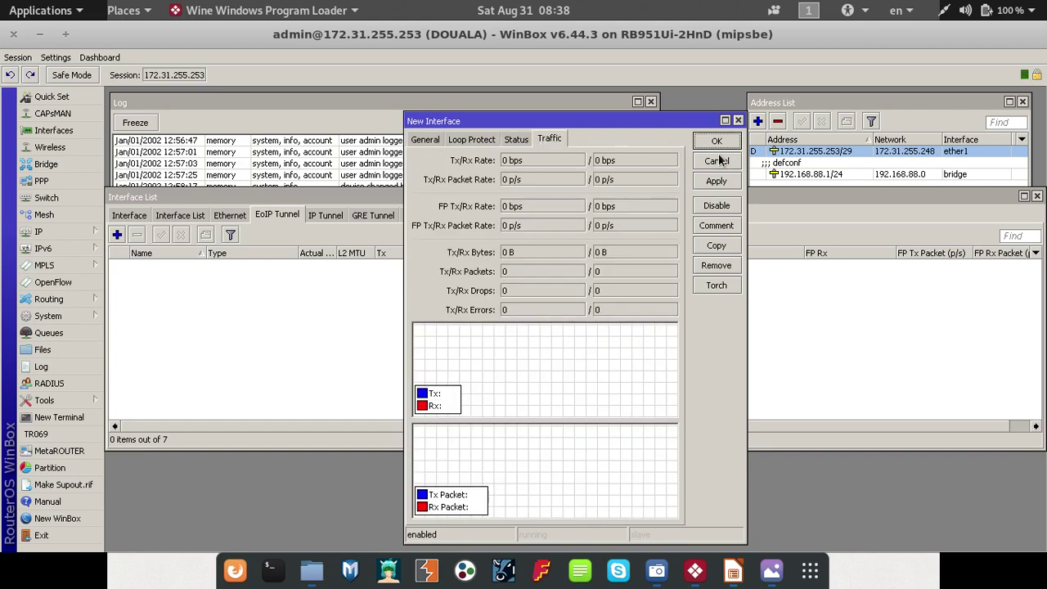
left_click(419, 141)
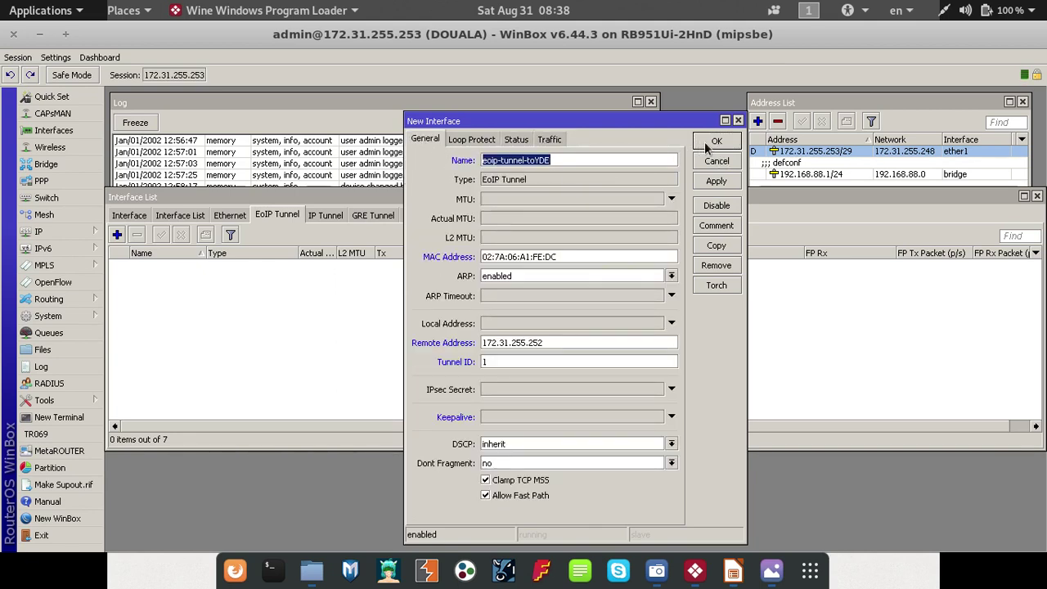
left_click(715, 182)
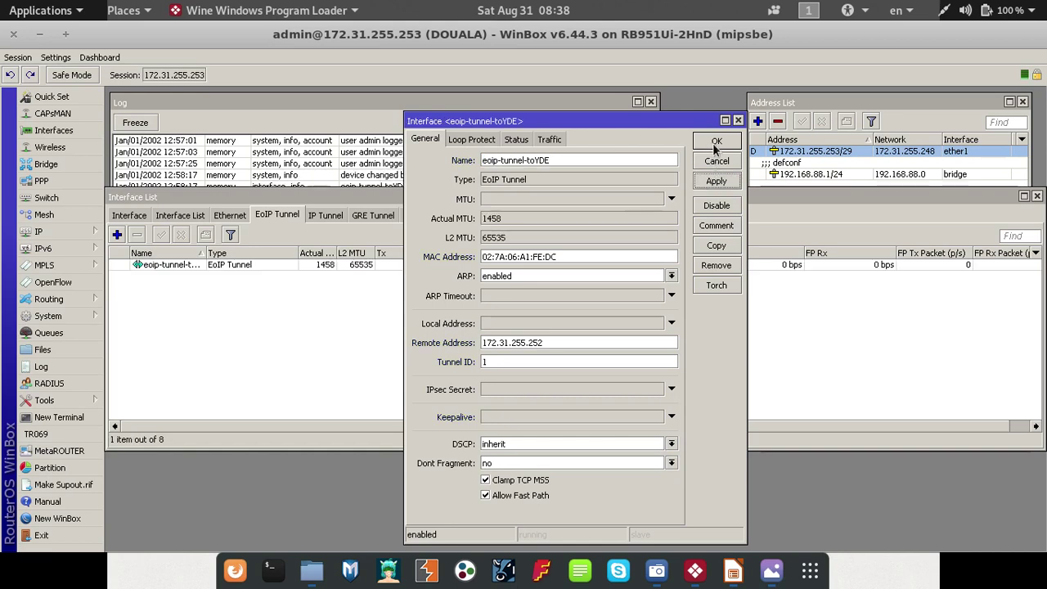
left_click(717, 140)
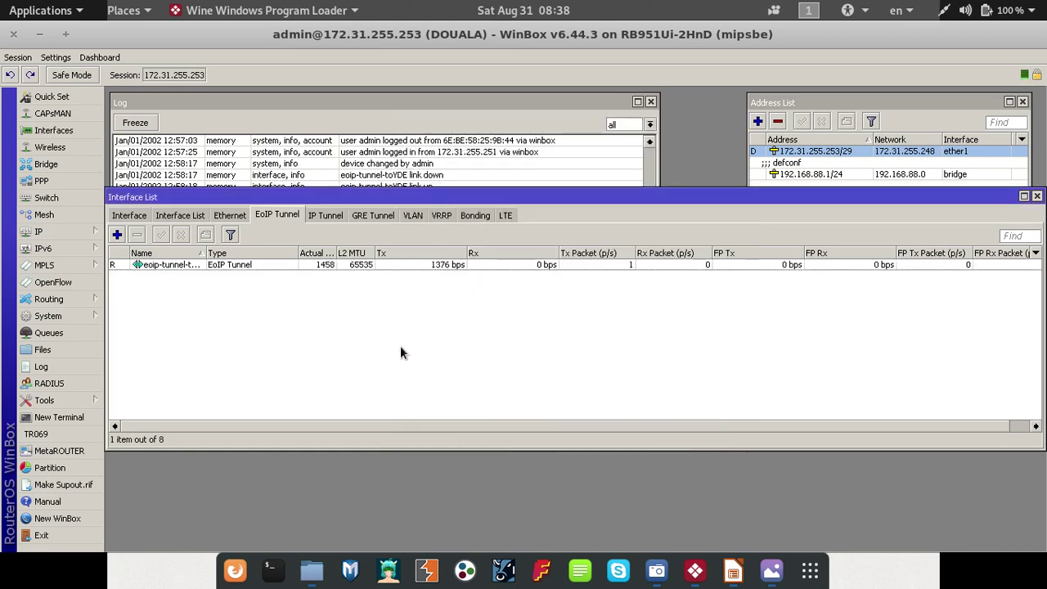
left_click(332, 265)
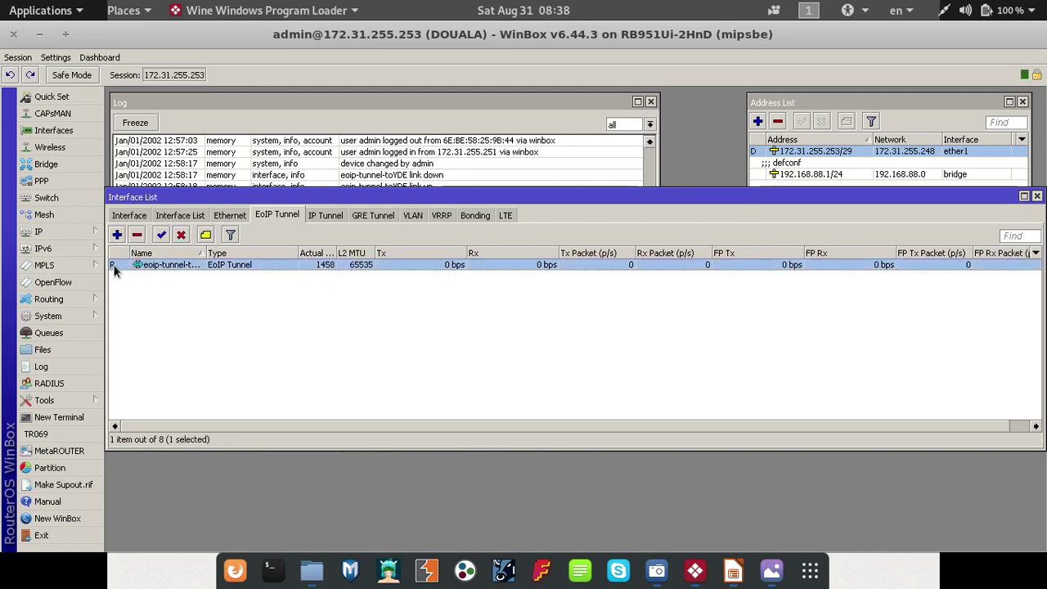
mouse_move(114, 274)
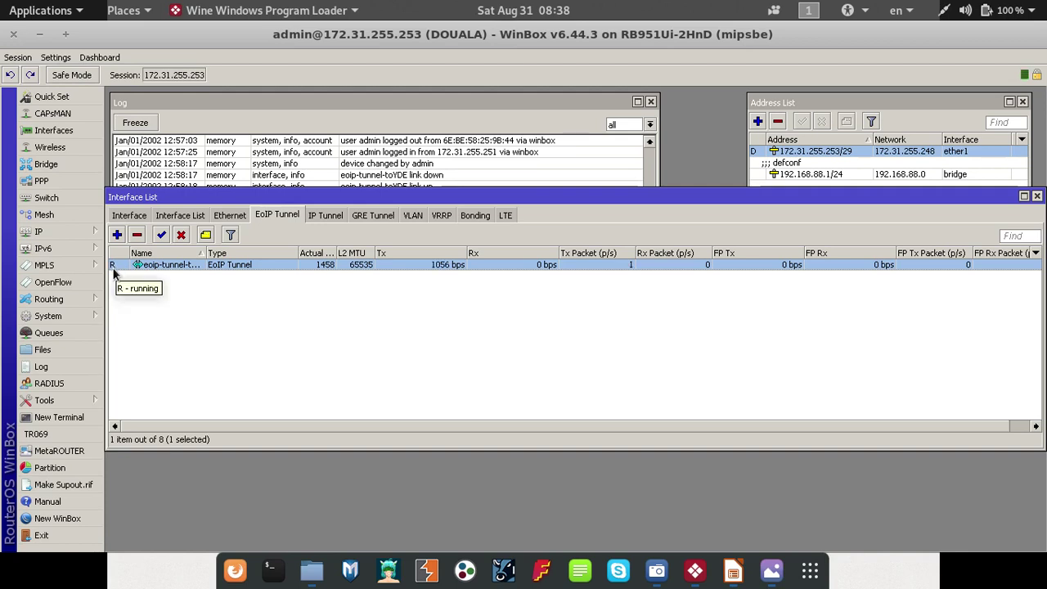
- Open a new WinBox login window and try to connect to the router at 172.31.255.252
left_click(80, 518)
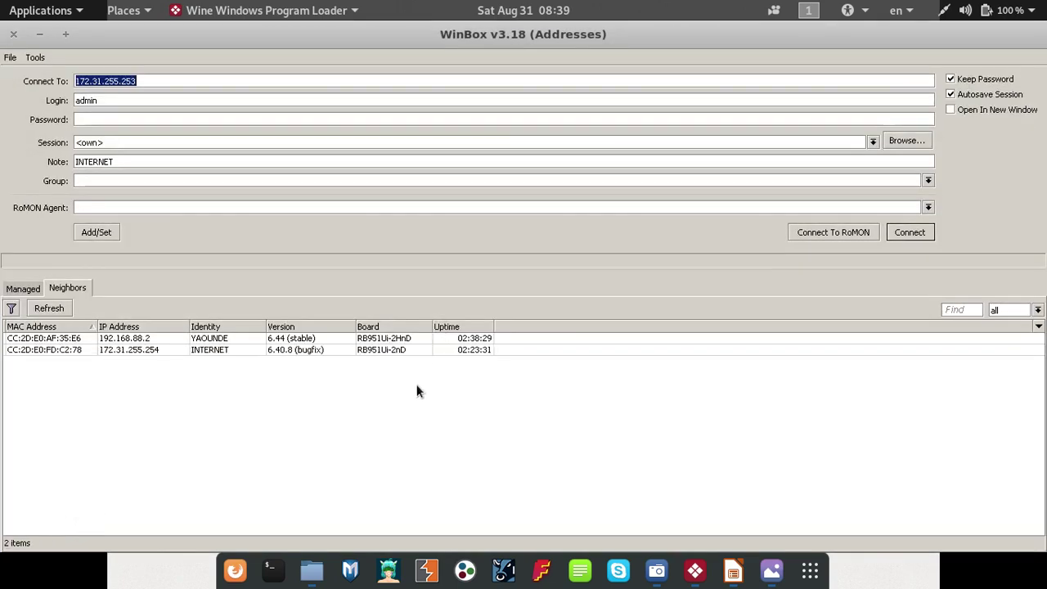
key("Right")
key("BackSpace")
type("2")
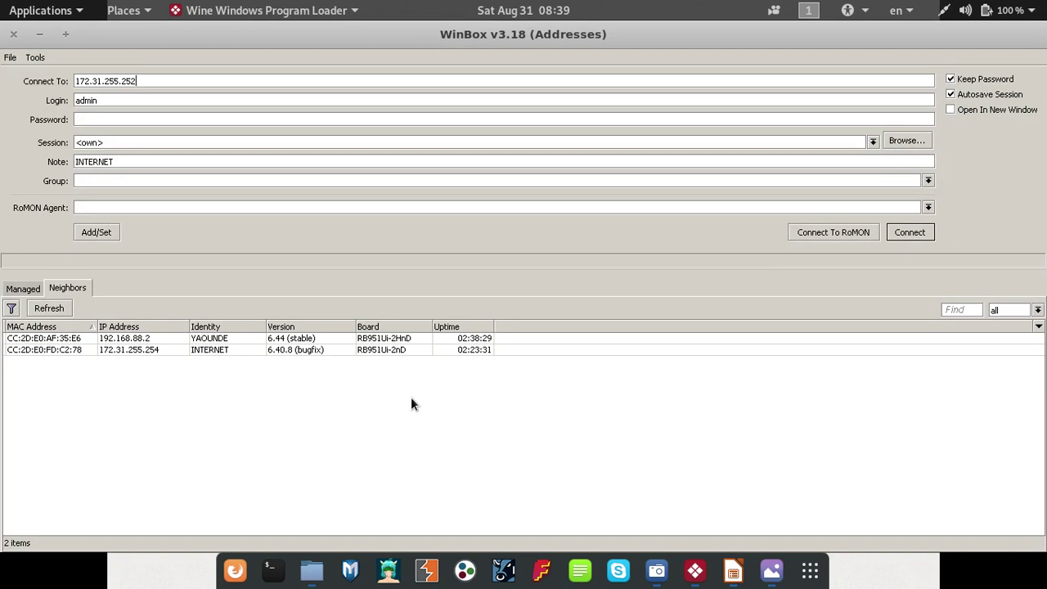
key("Return")
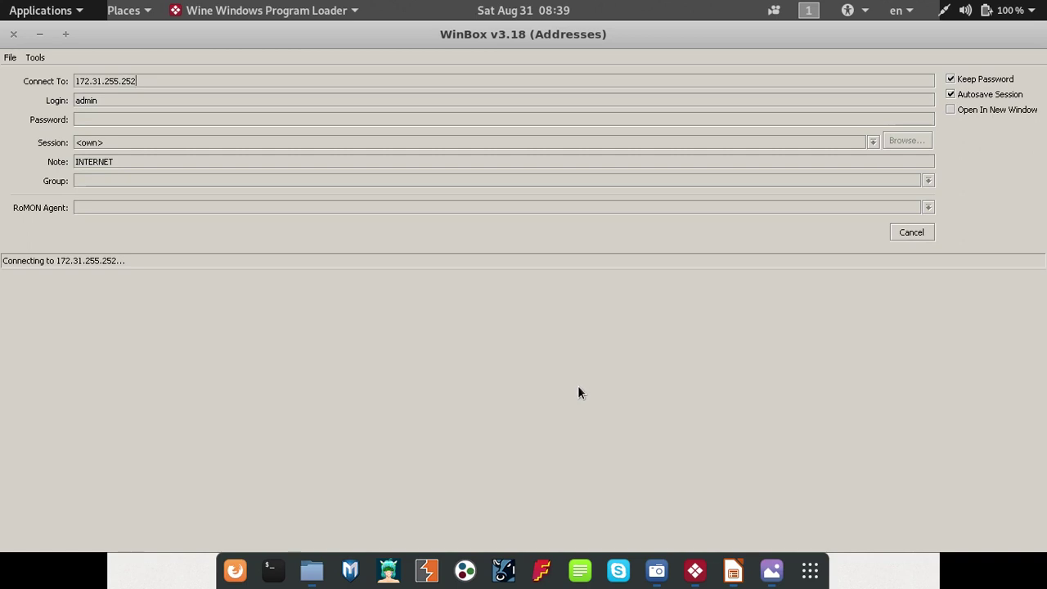
left_click(920, 236)
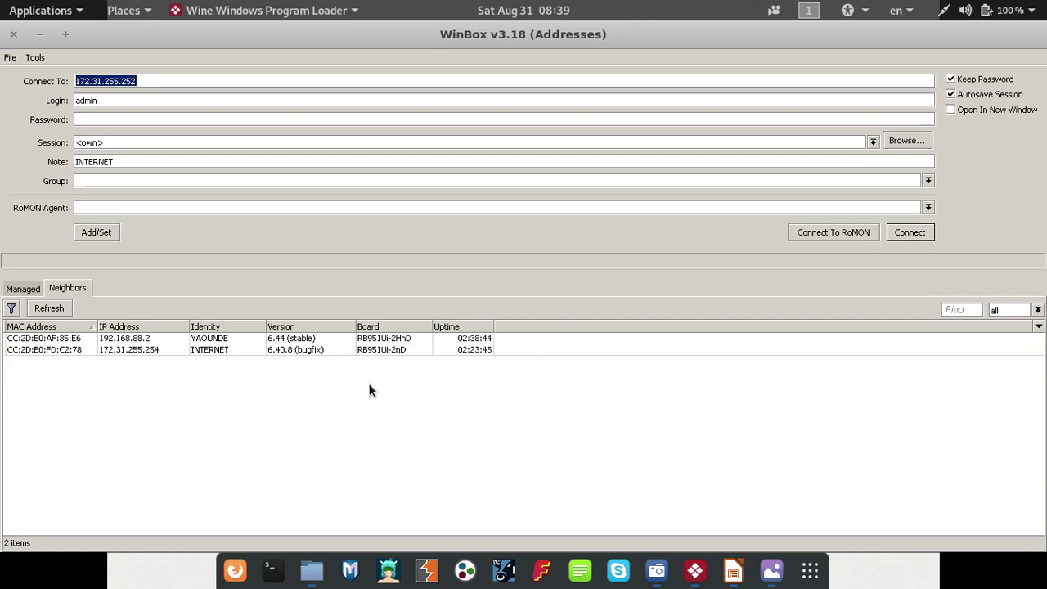
- Connect to the neighboring YAOUNDE router through its MAC address and arrange its log window in the upper part of the workspace
left_click(69, 338)
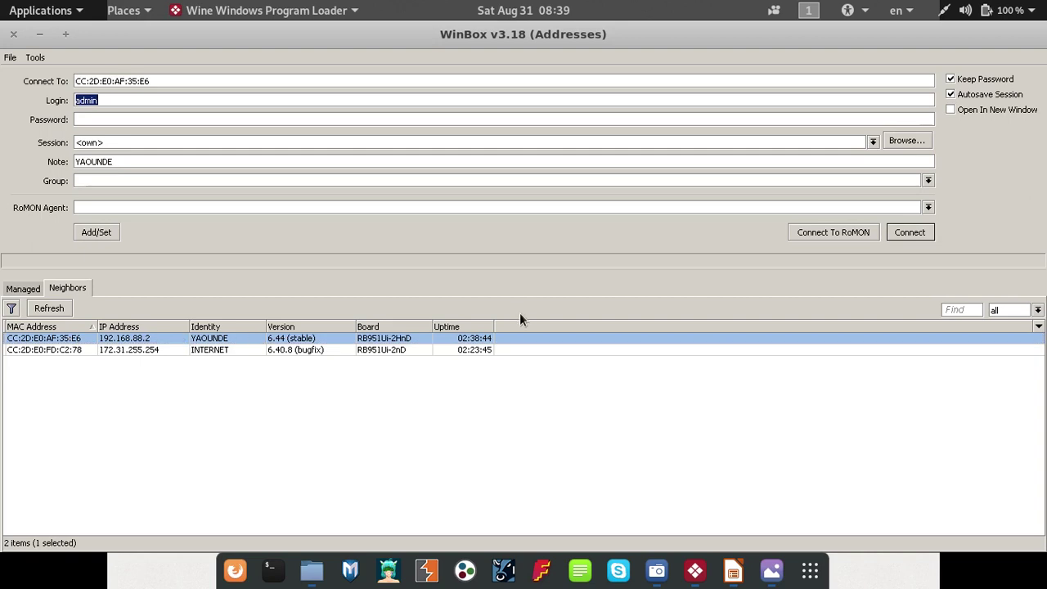
left_click(923, 232)
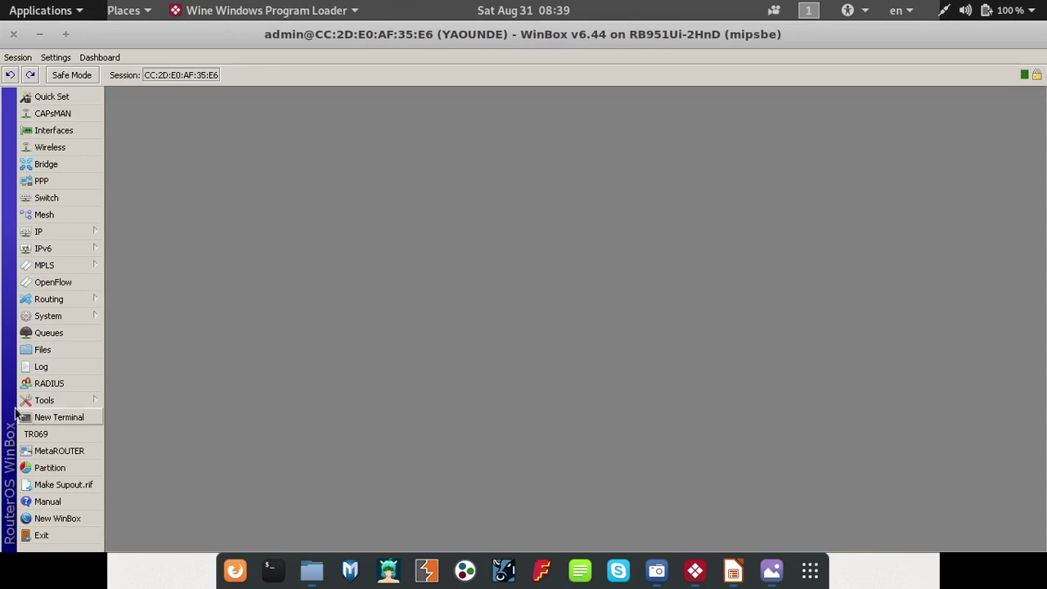
left_click(52, 369)
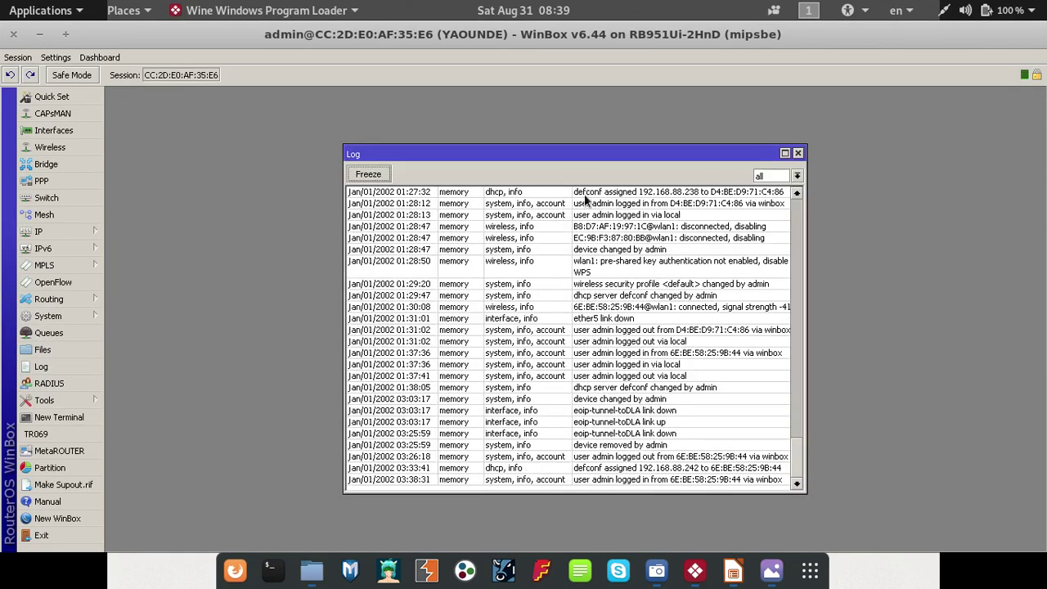
left_click_drag(550, 158, 318, 100)
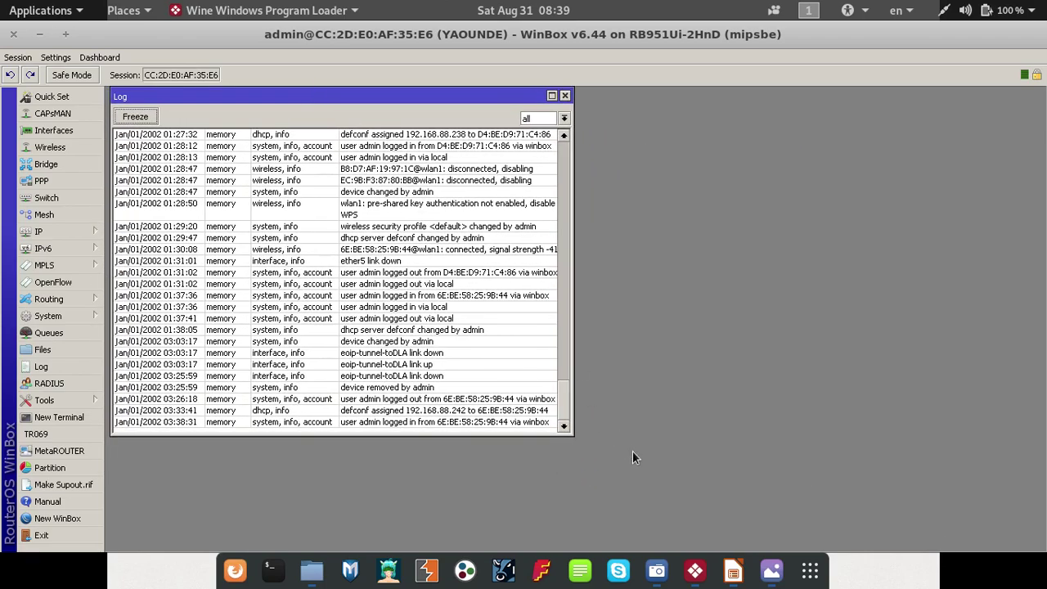
left_click_drag(574, 432, 664, 301)
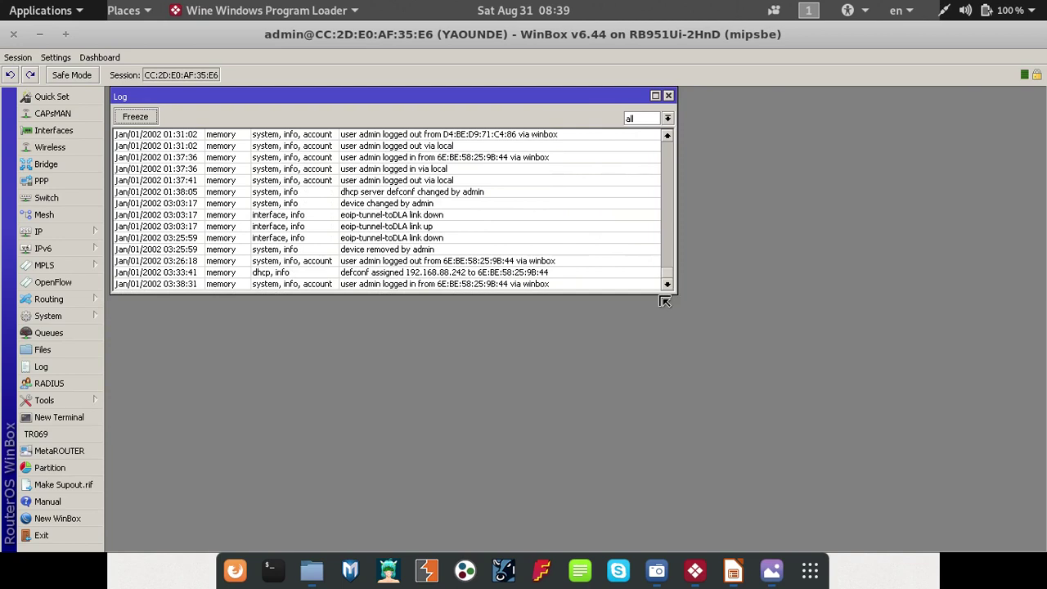
- Examine the wireless settings and SSID of the YAOUNDE router's wlan1, leaving them unmodified, and open the wireless security profiles
left_click(50, 148)
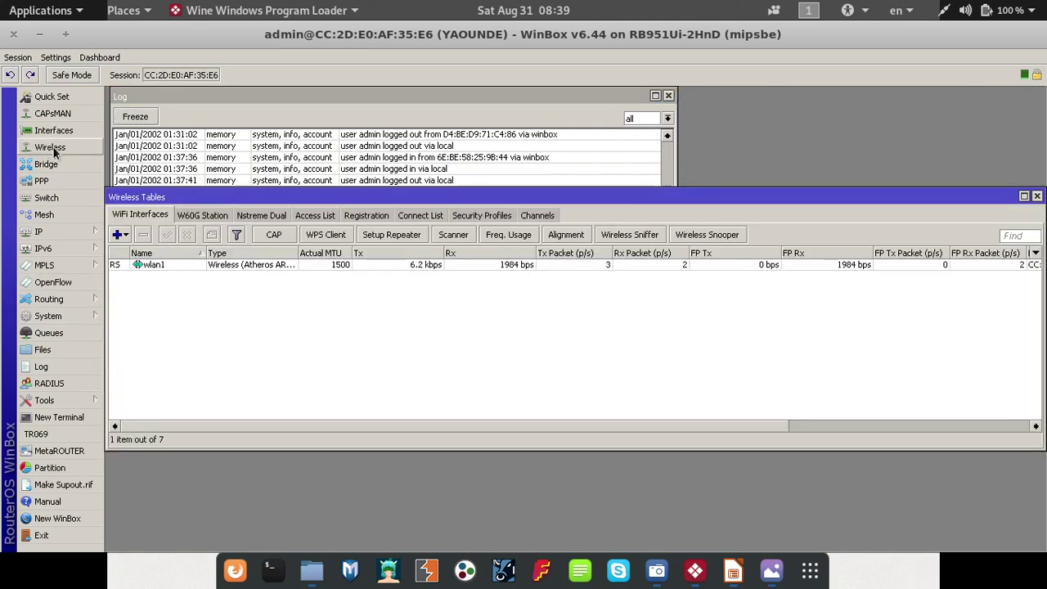
double_click(307, 264)
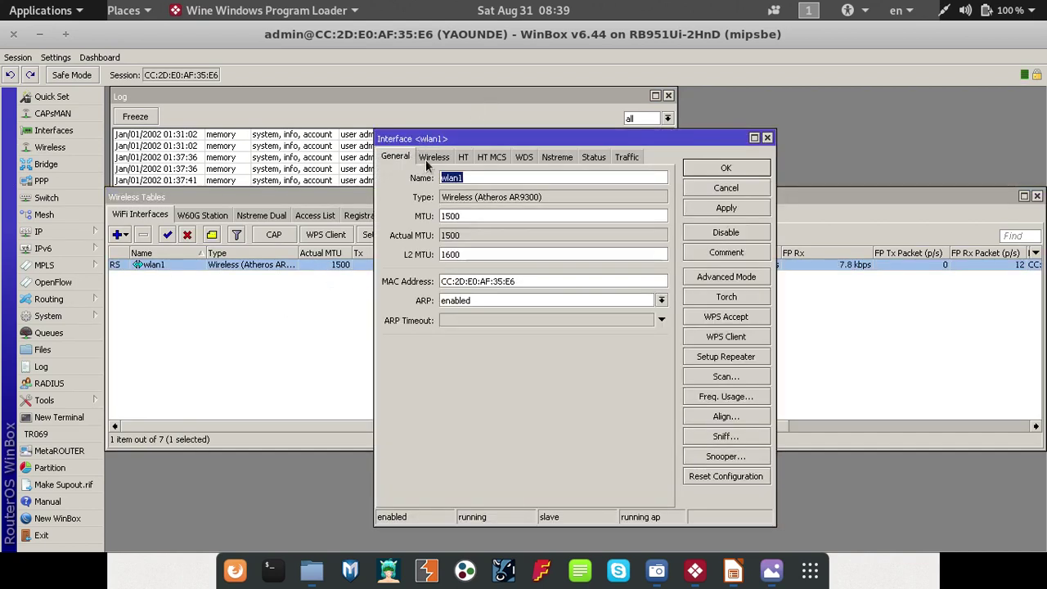
left_click(426, 159)
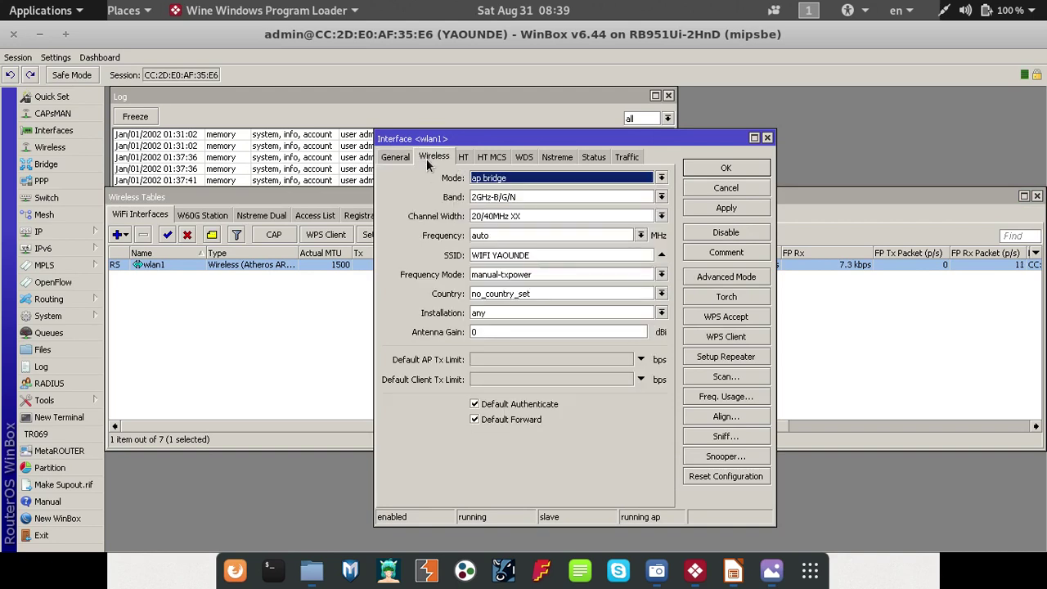
double_click(555, 254)
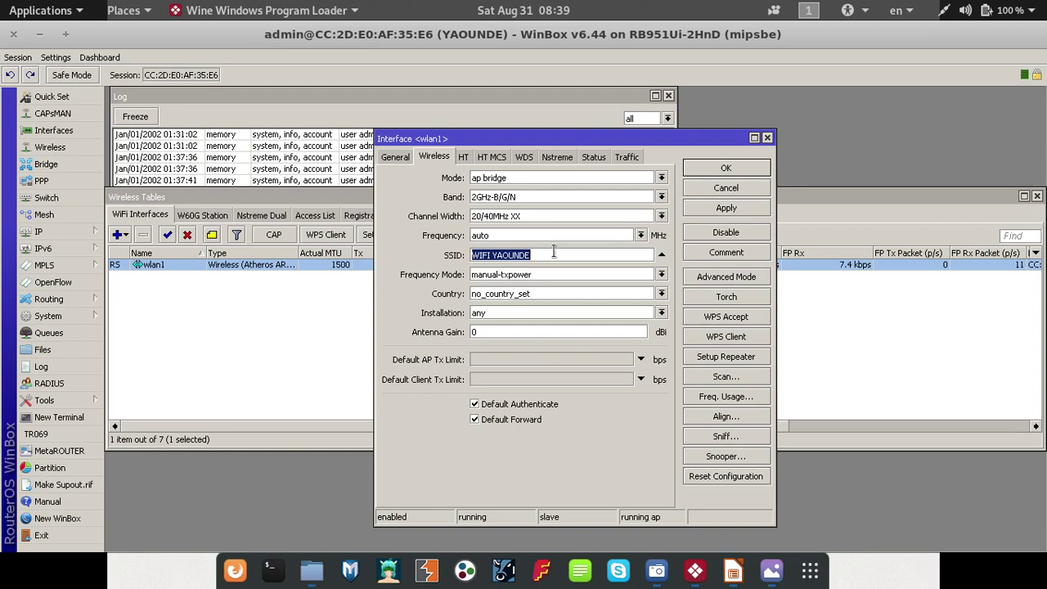
key("Escape")
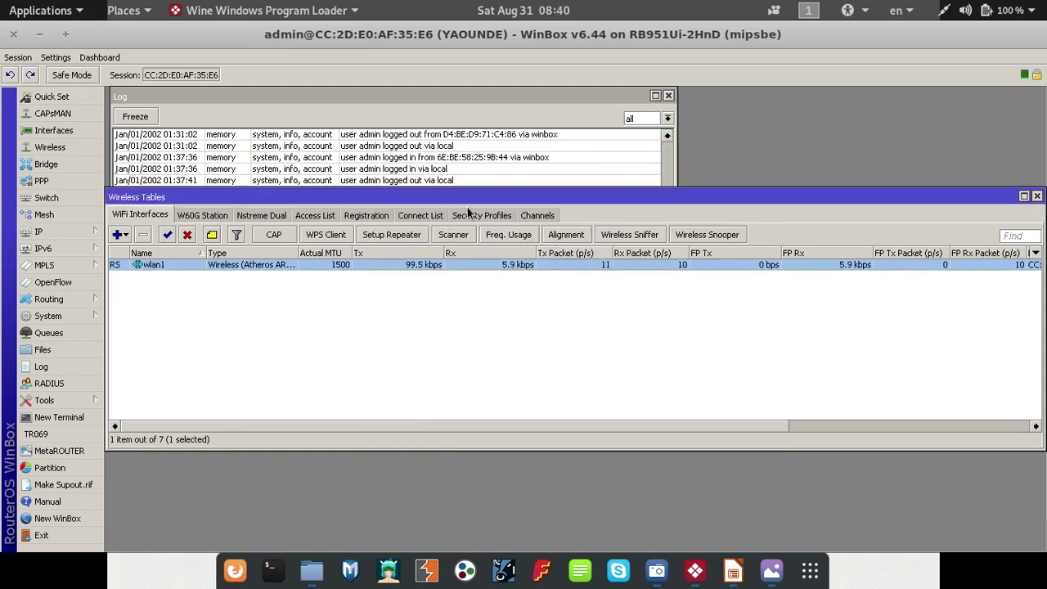
left_click(474, 216)
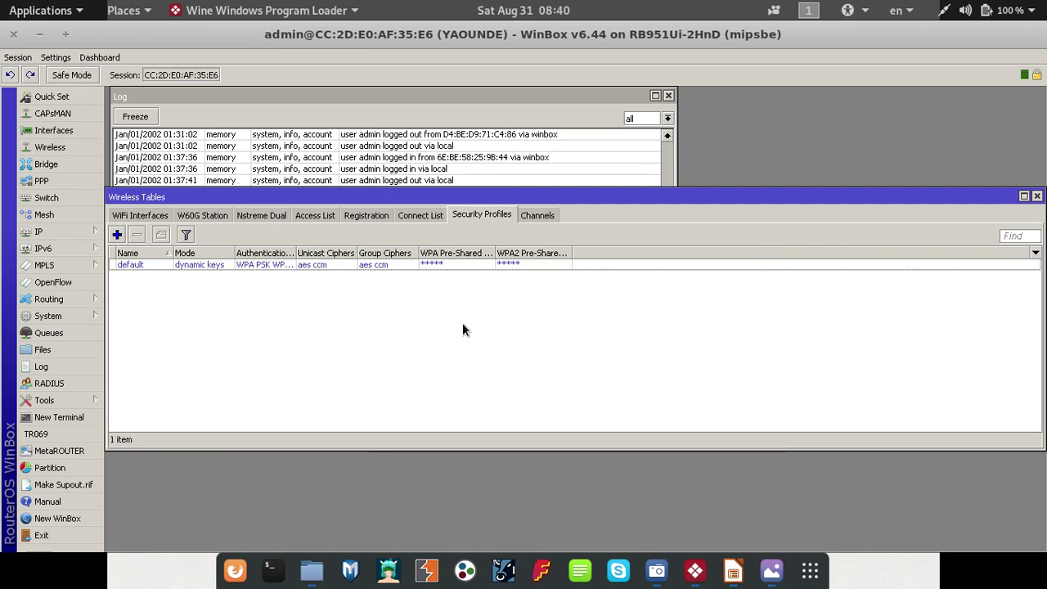
- Turn off password hiding to review the default security profile's pre-shared keys, and close the wireless tables
left_click(62, 58)
left_click(82, 87)
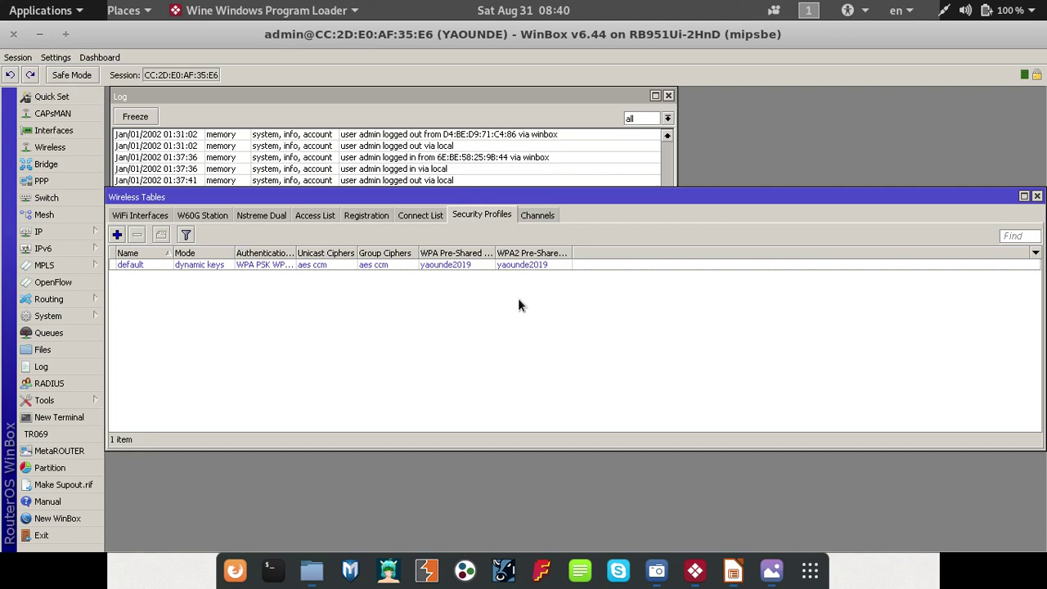
key("Escape")
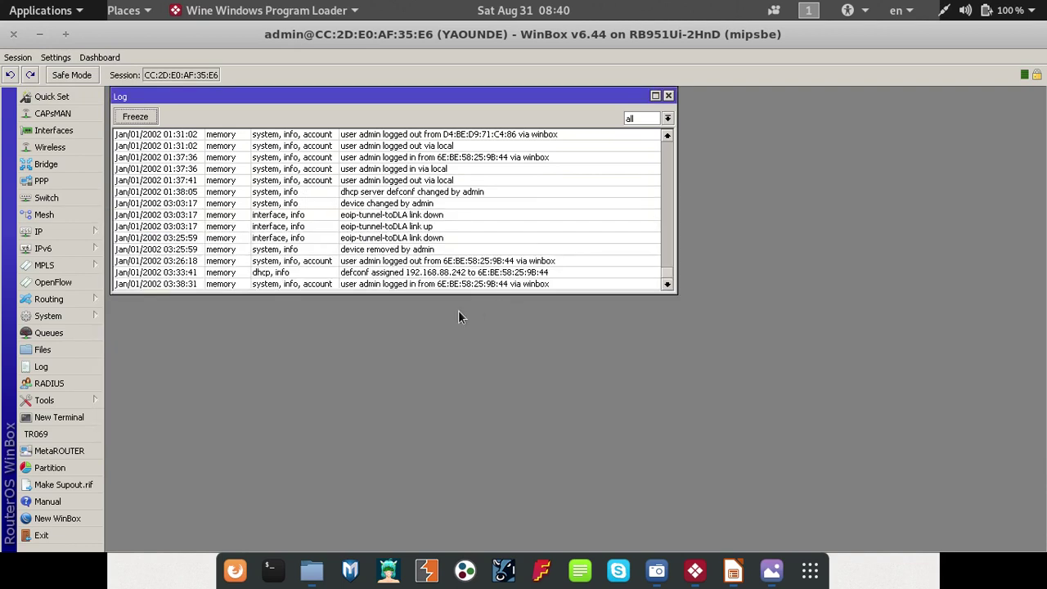
- Delete the bridge port whose interface is unknown, check the remaining ports down to wlan1, and close the bridge window
left_click(46, 165)
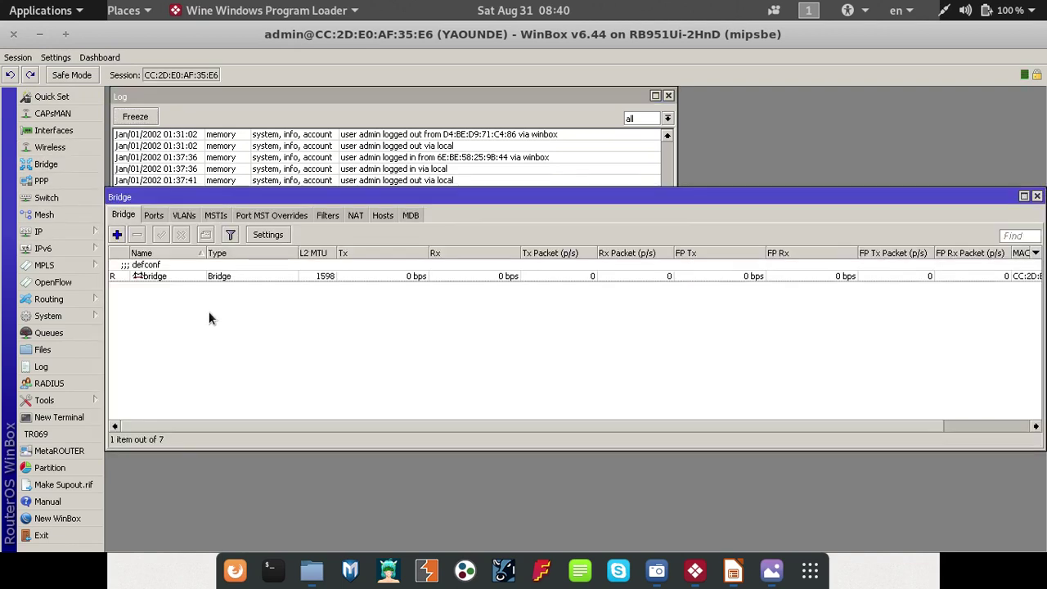
left_click(264, 275)
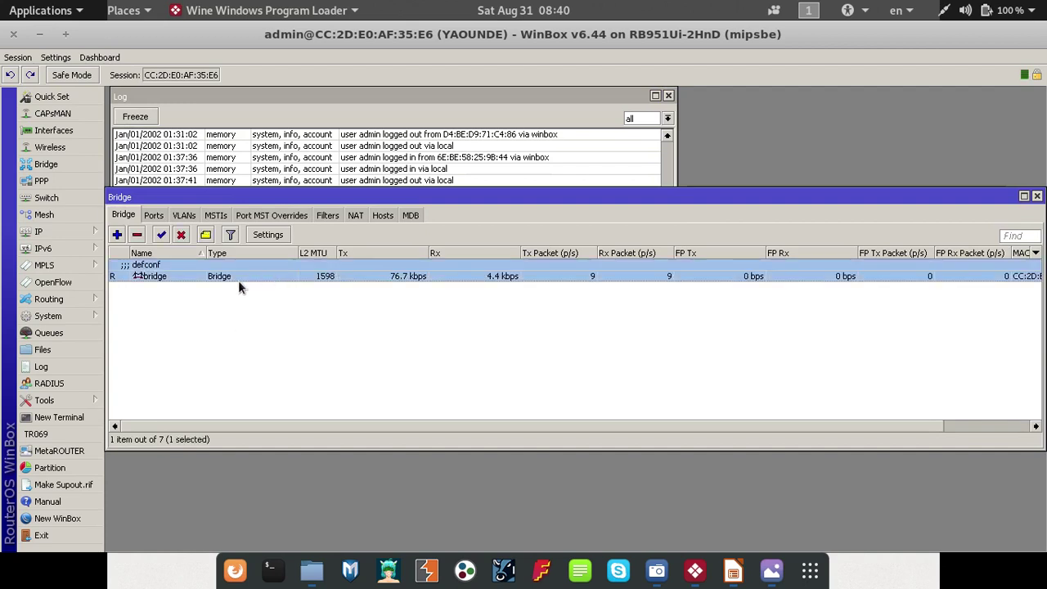
left_click(155, 216)
left_click(482, 380)
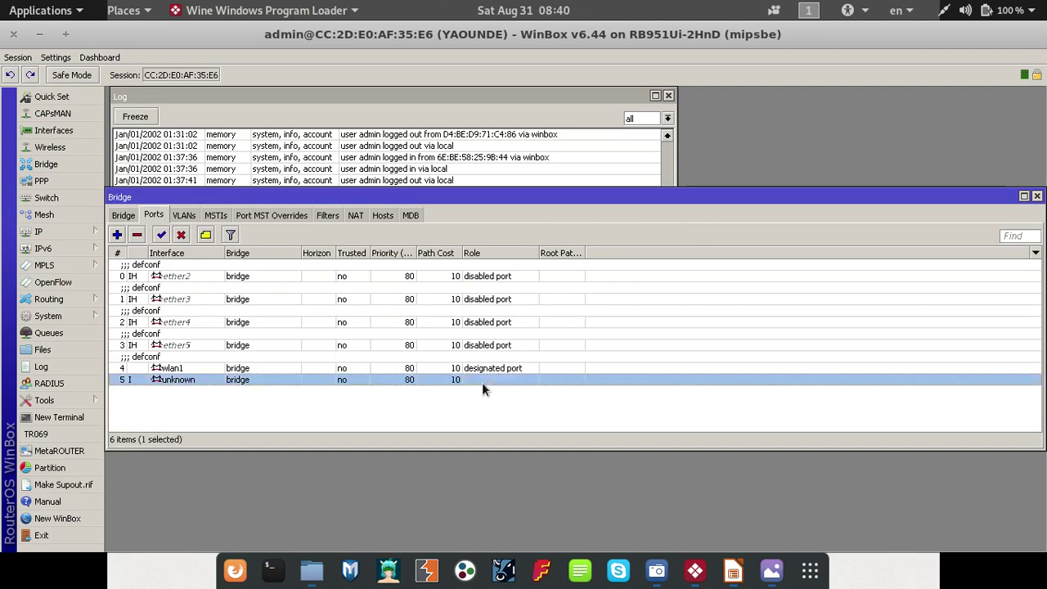
key("Delete")
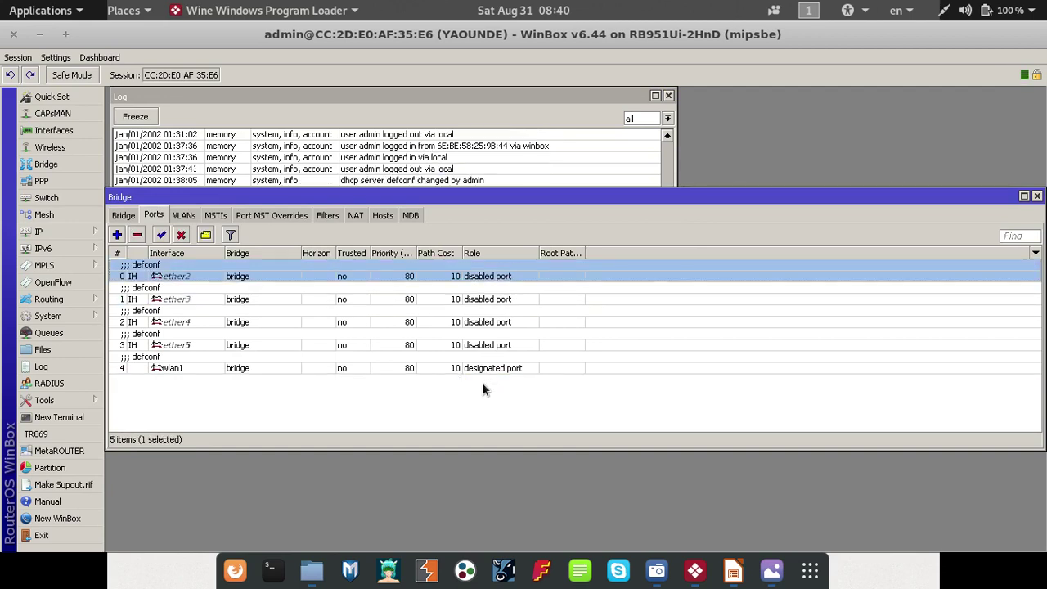
key("Down")
key("Down")
key("Down")
key("Down")
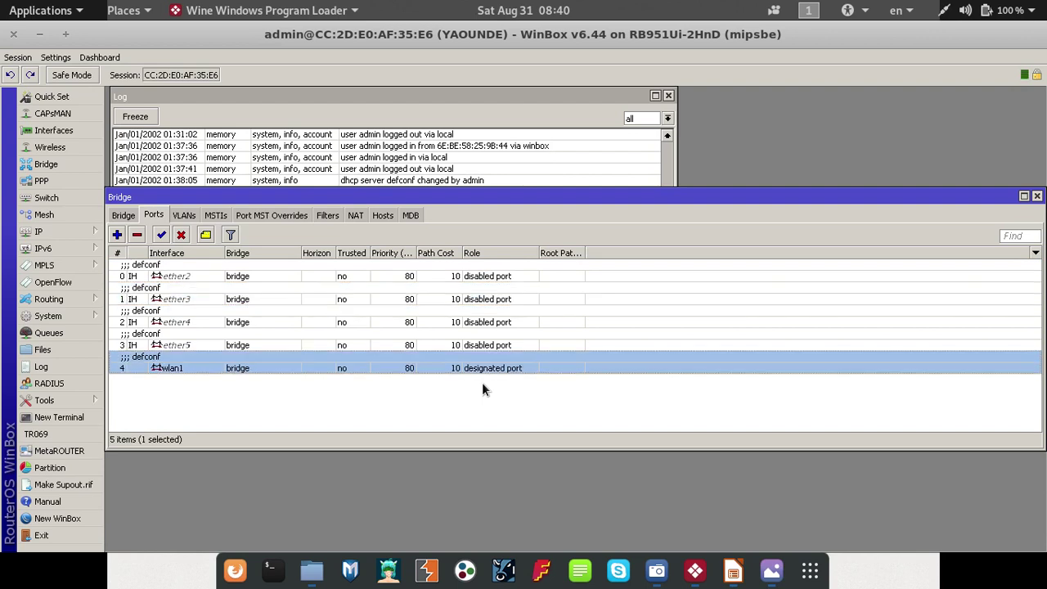
key("Escape")
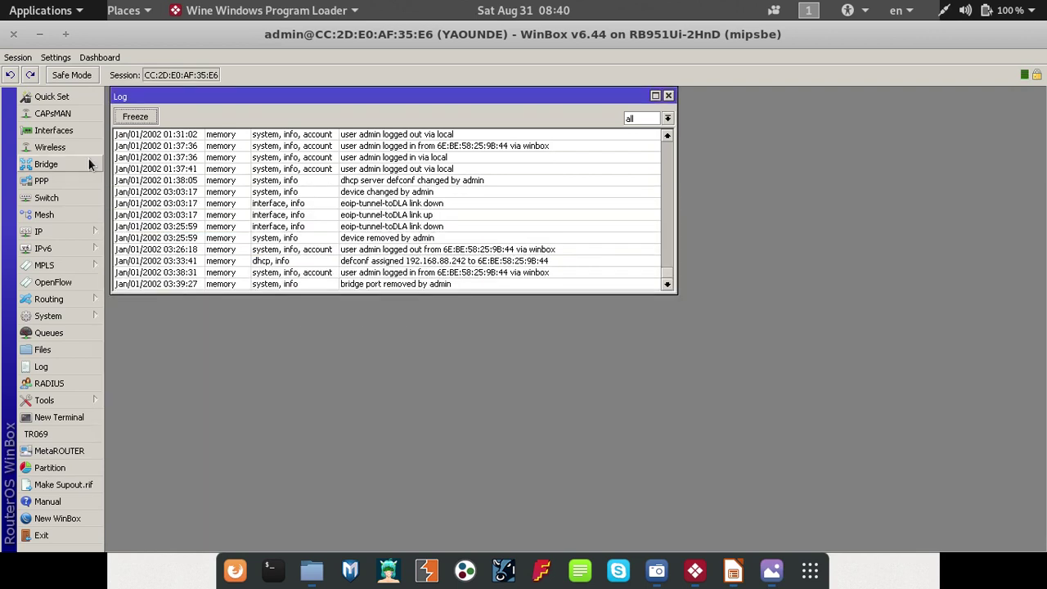
- Open the IP address list beside the log, widen its Address column, and examine the bridge and ether1 addresses
left_click(49, 233)
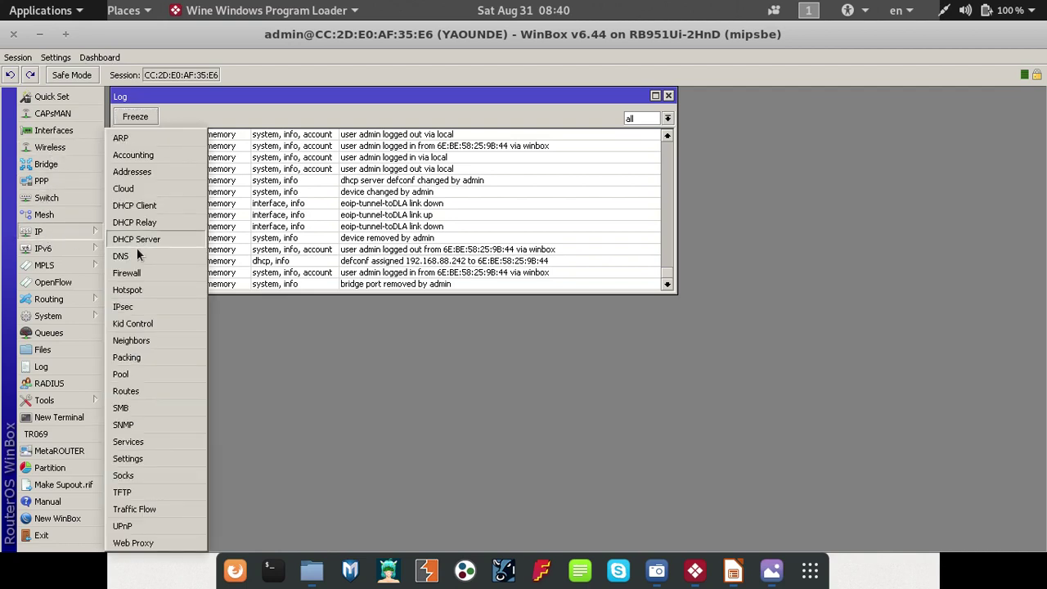
left_click(135, 174)
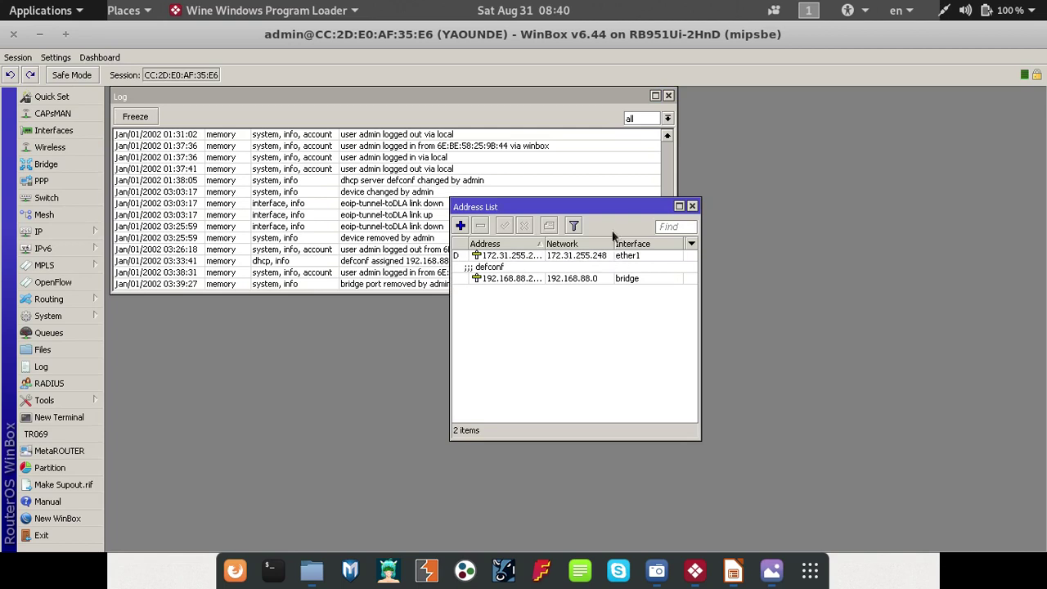
left_click_drag(556, 215, 827, 128)
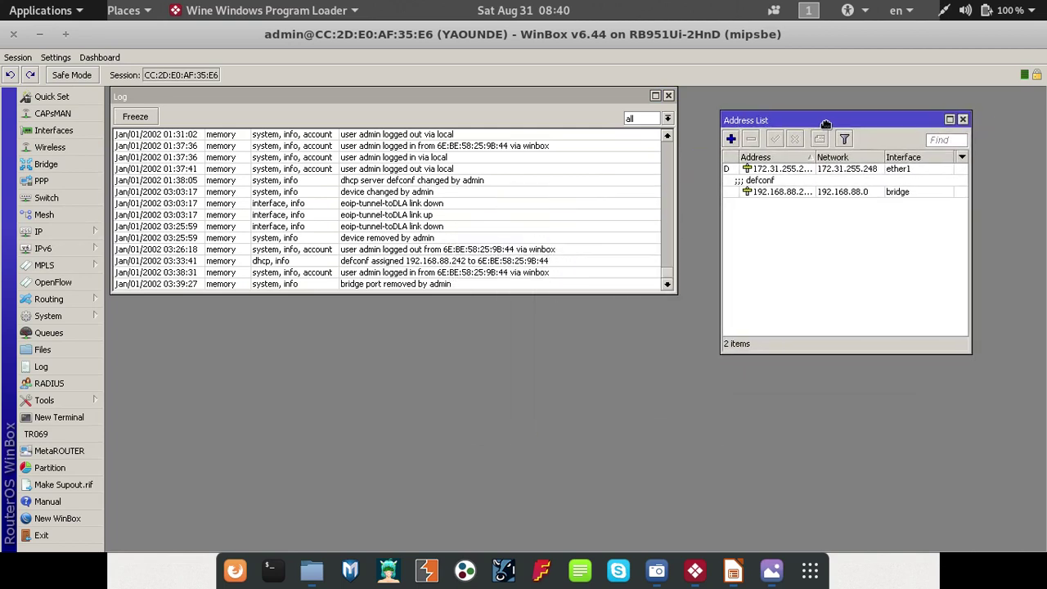
left_click(881, 193)
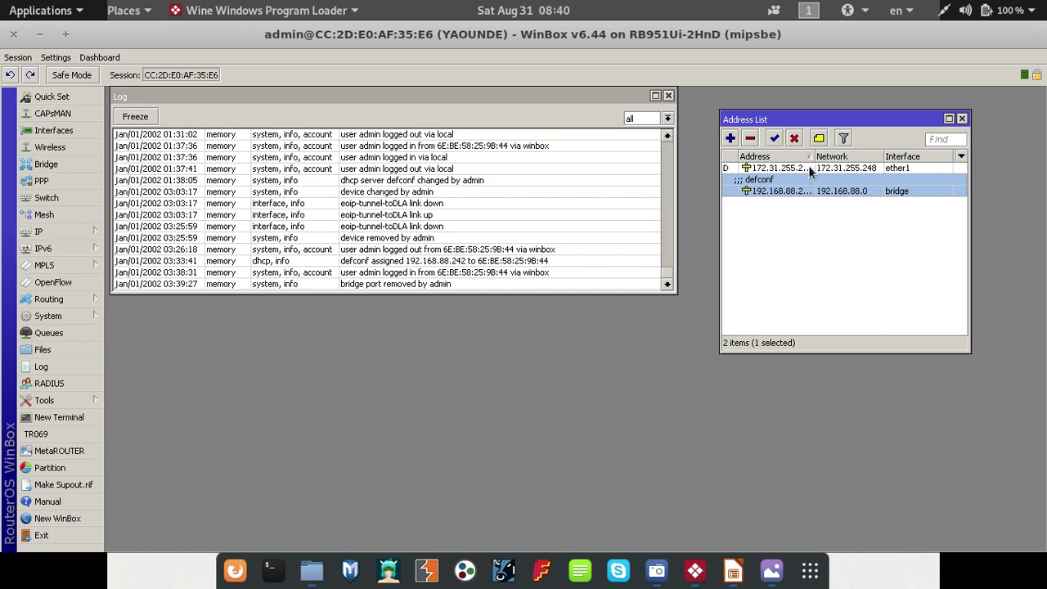
left_click_drag(816, 156, 838, 157)
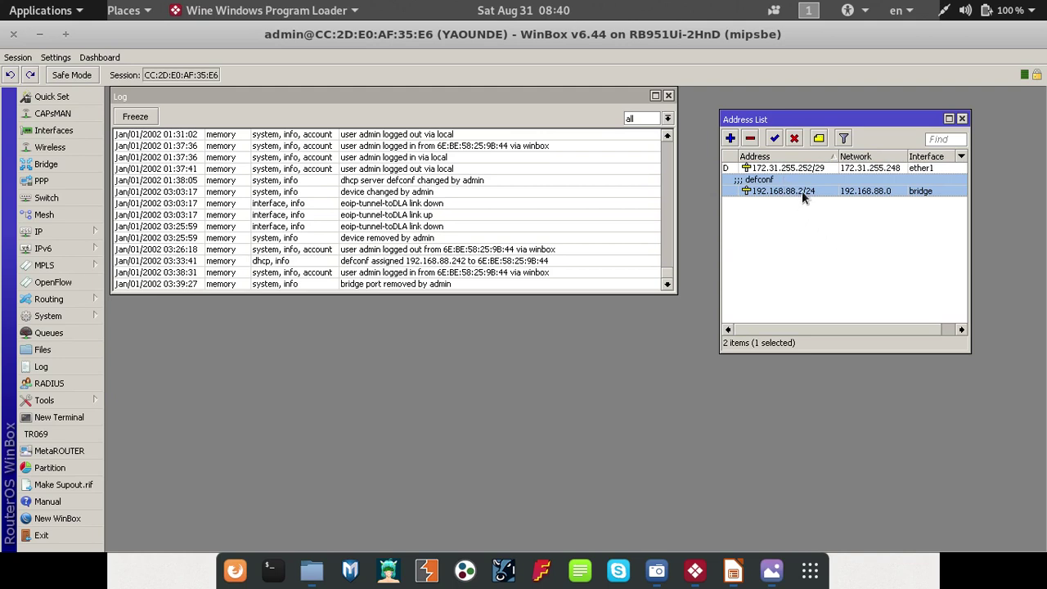
key("Up")
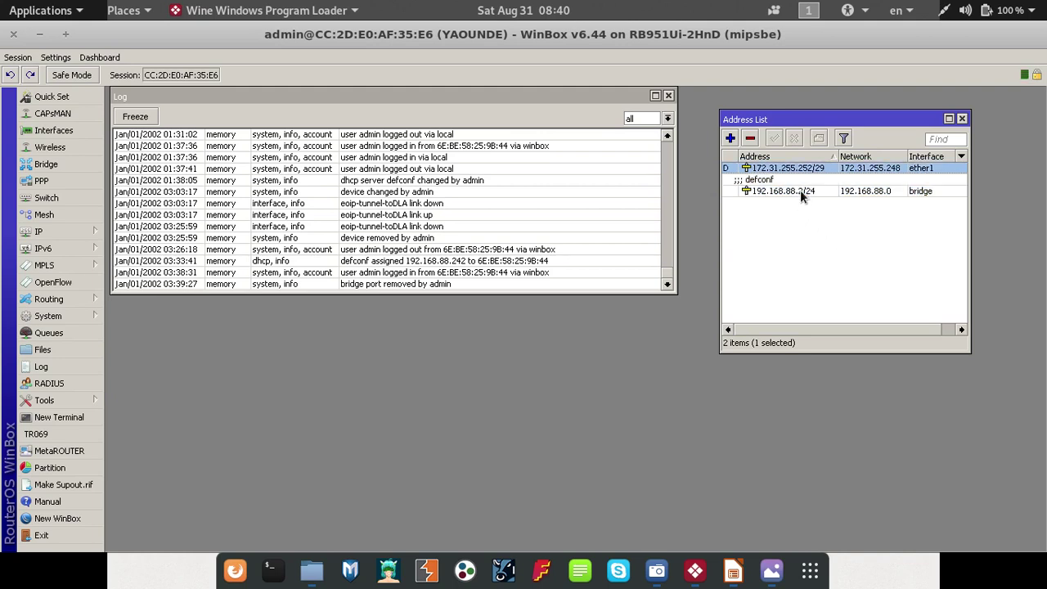
- Check the DHCP client entry for ether1 and close its window
left_click(48, 229)
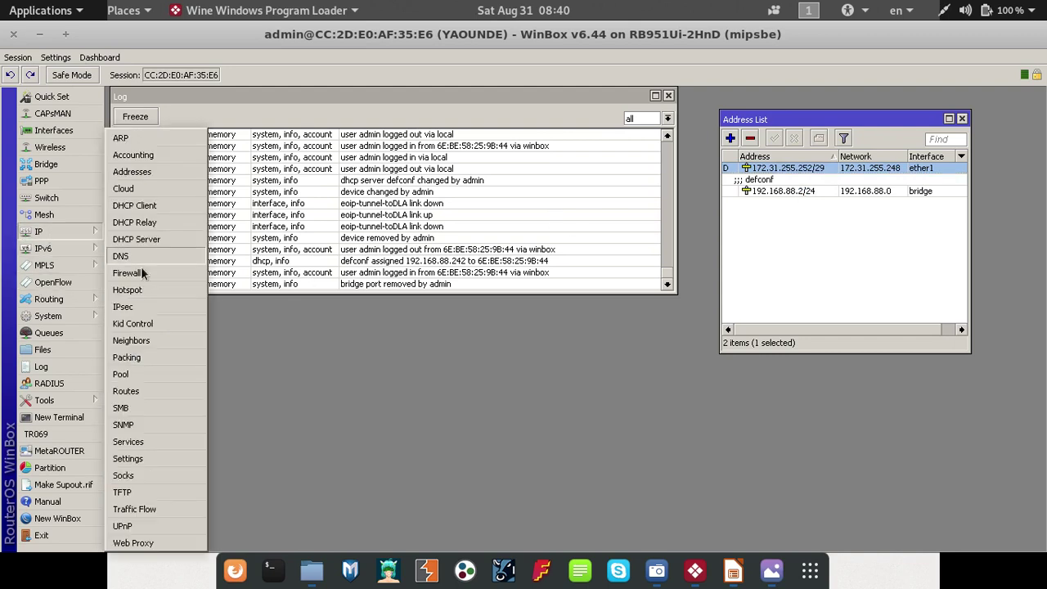
left_click(153, 208)
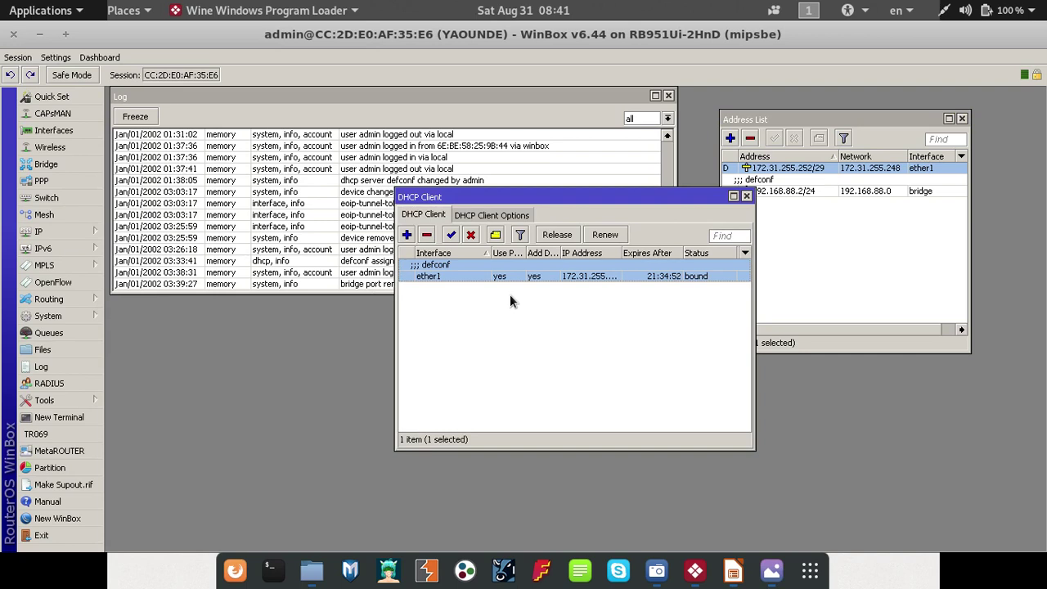
key("Escape")
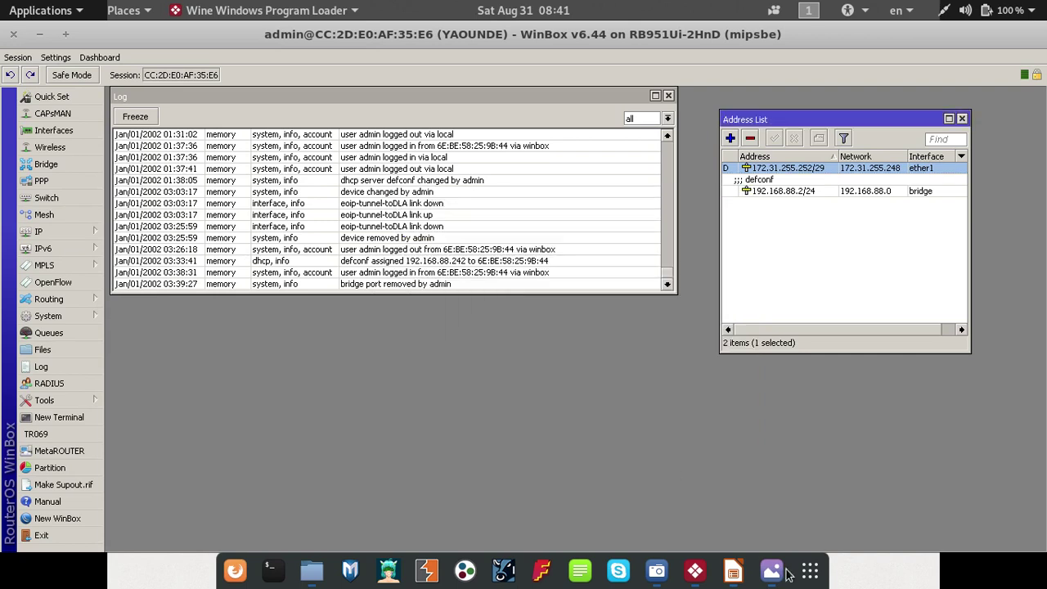
- Start a new EoIP tunnel interface on the YAOUNDE router and name it eoip-tunnel-toDLA
left_click(63, 130)
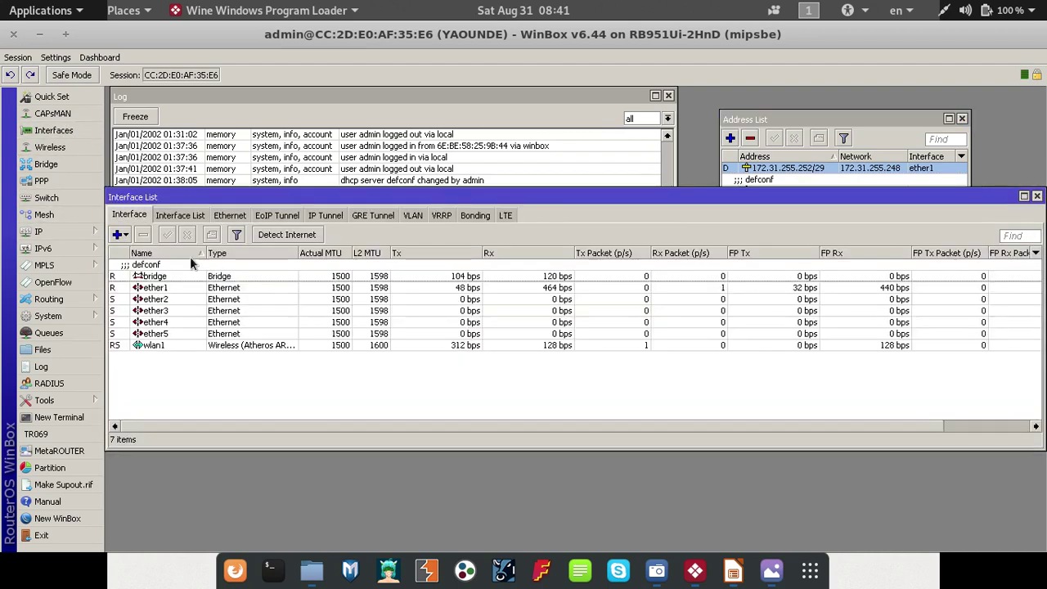
left_click(260, 216)
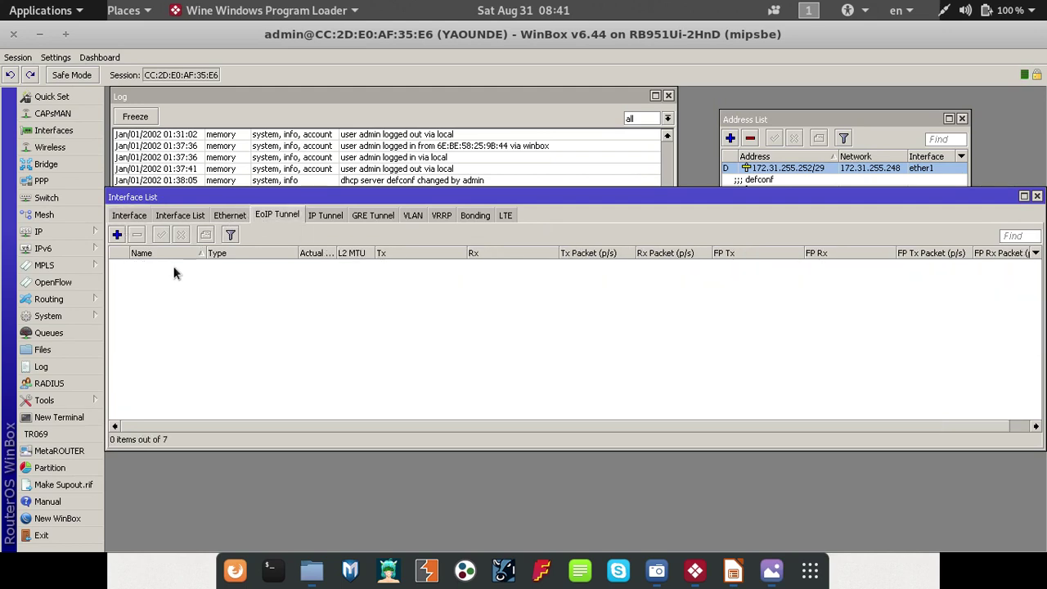
left_click(117, 235)
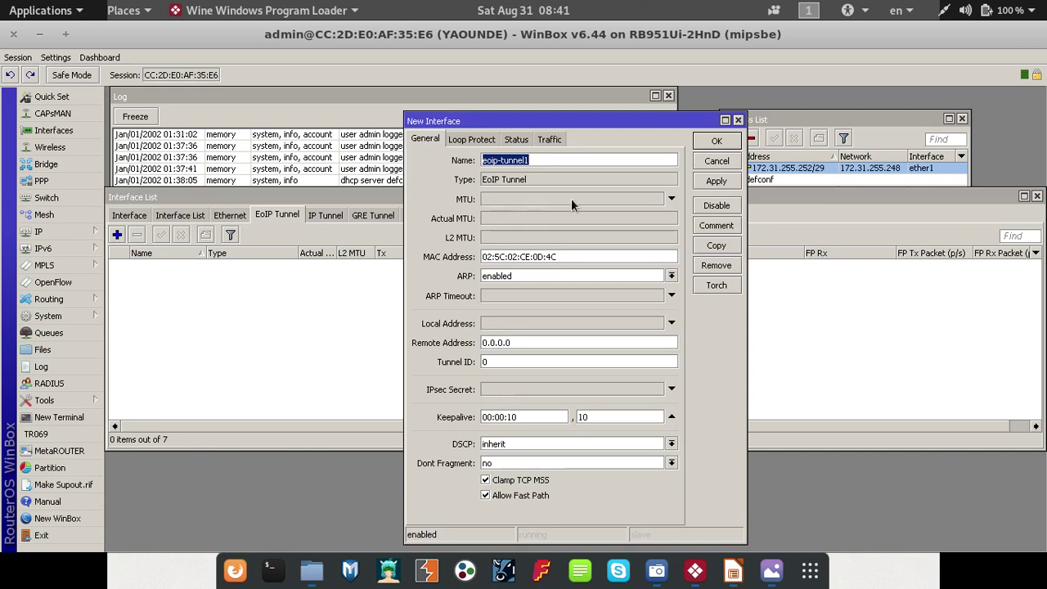
key("BackSpace")
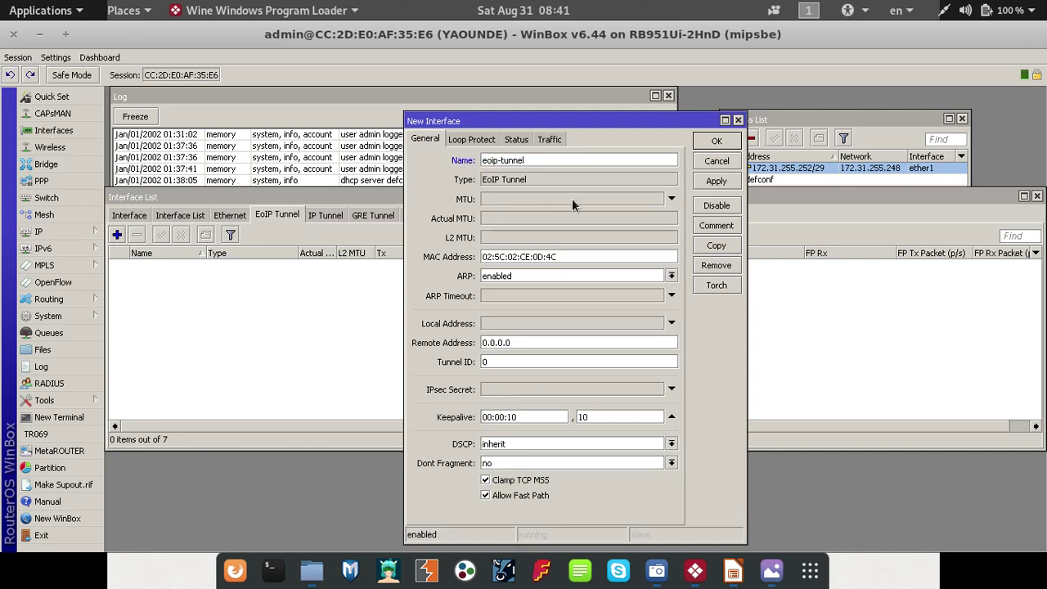
type("-toDLA")
- Set the tunnel's remote address to 172.31.255.253 and tunnel ID to 1, disable keepalive, and save the interface
double_click(540, 342)
type("17")
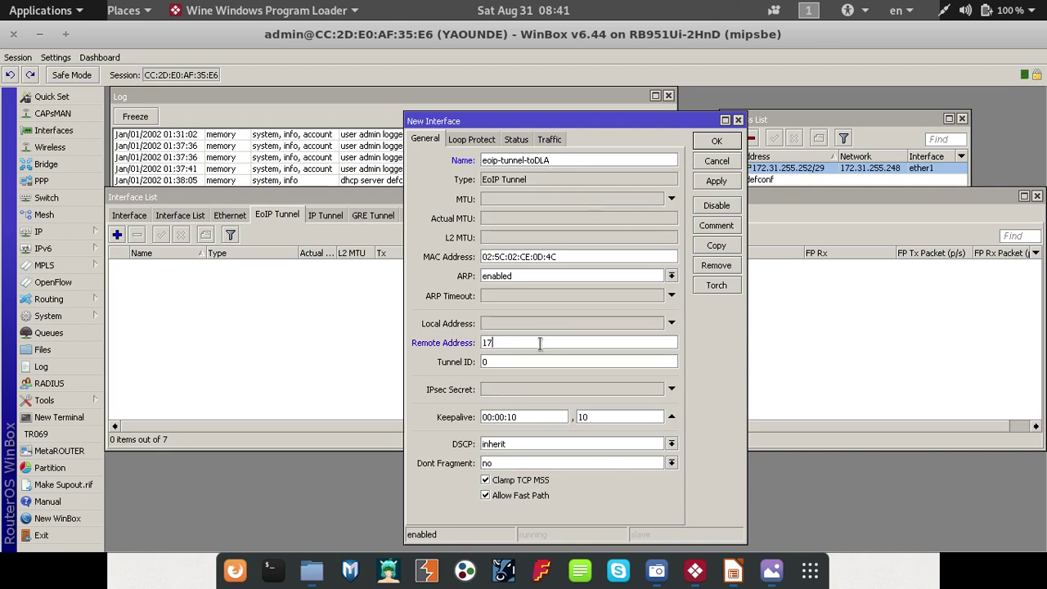
type("2.32")
key("BackSpace")
type("1.255.253")
key("Tab")
type("1")
left_click(676, 415)
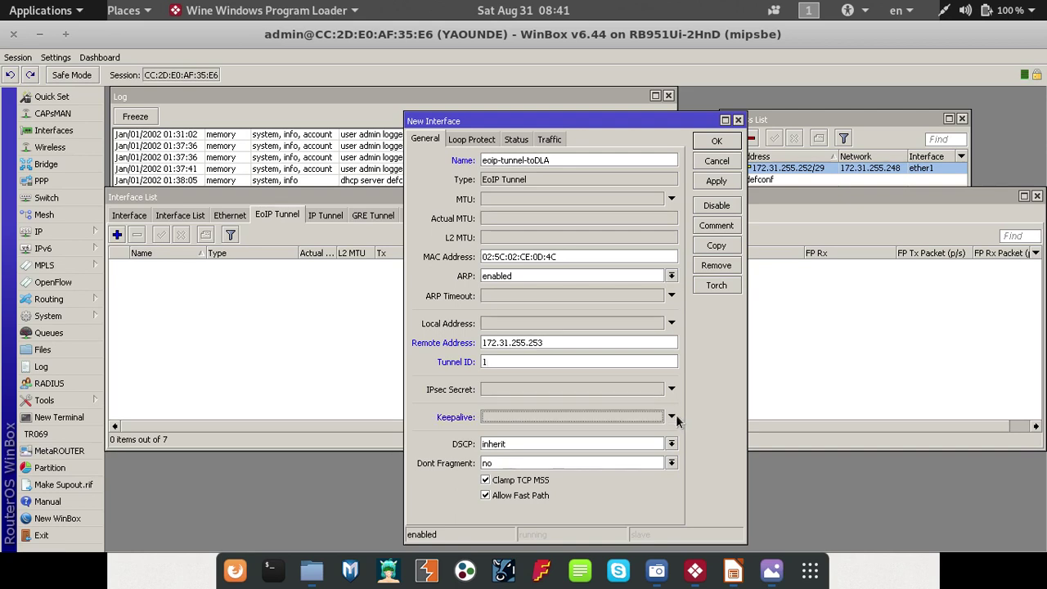
left_click(720, 181)
left_click(715, 142)
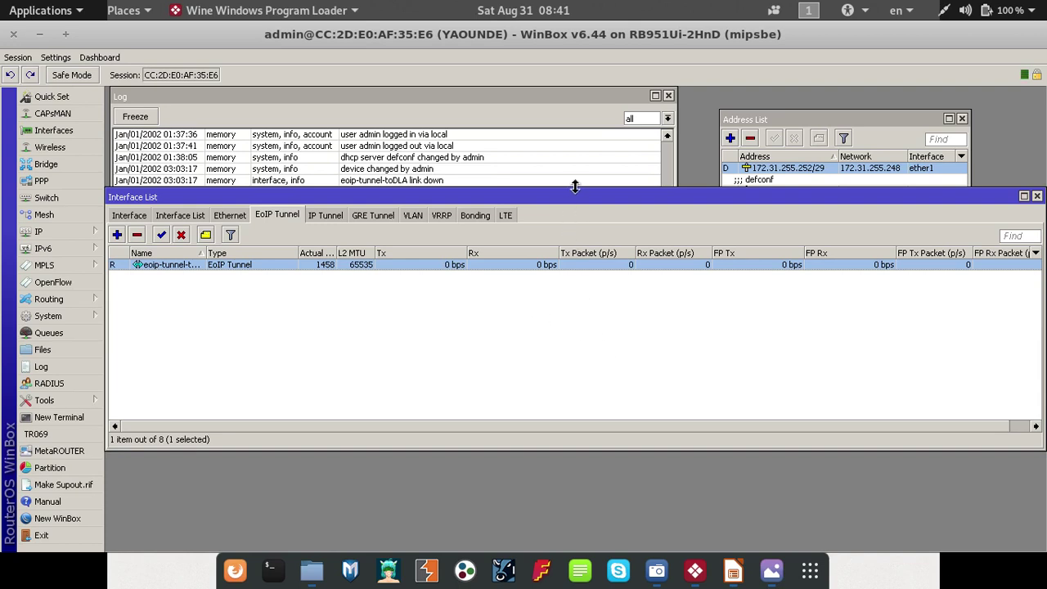
- Move the interface list below the log and ping 192.168.88.1 from a new router terminal
left_click_drag(566, 199, 565, 294)
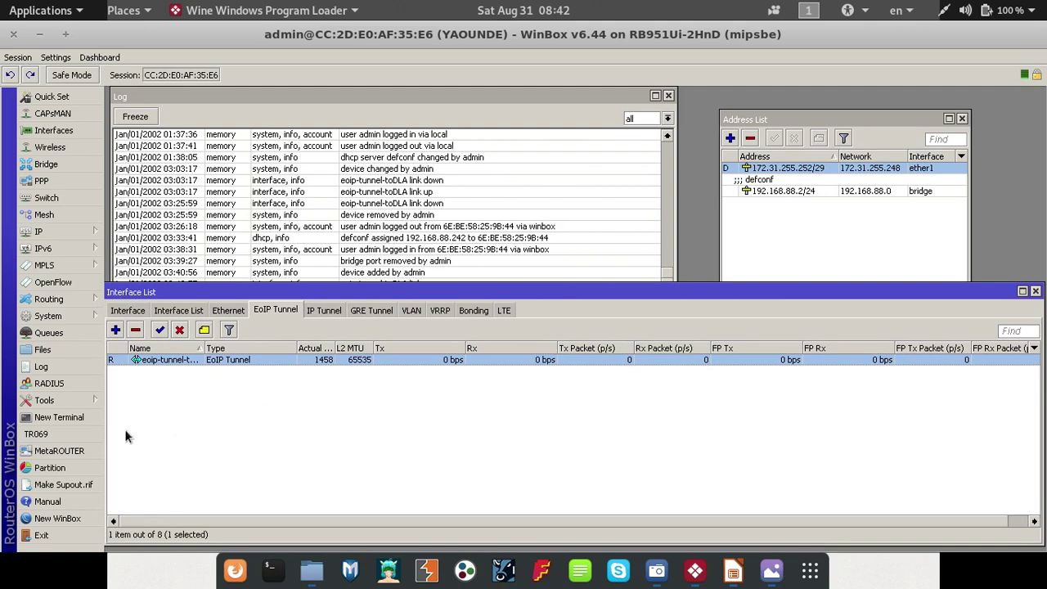
left_click(60, 419)
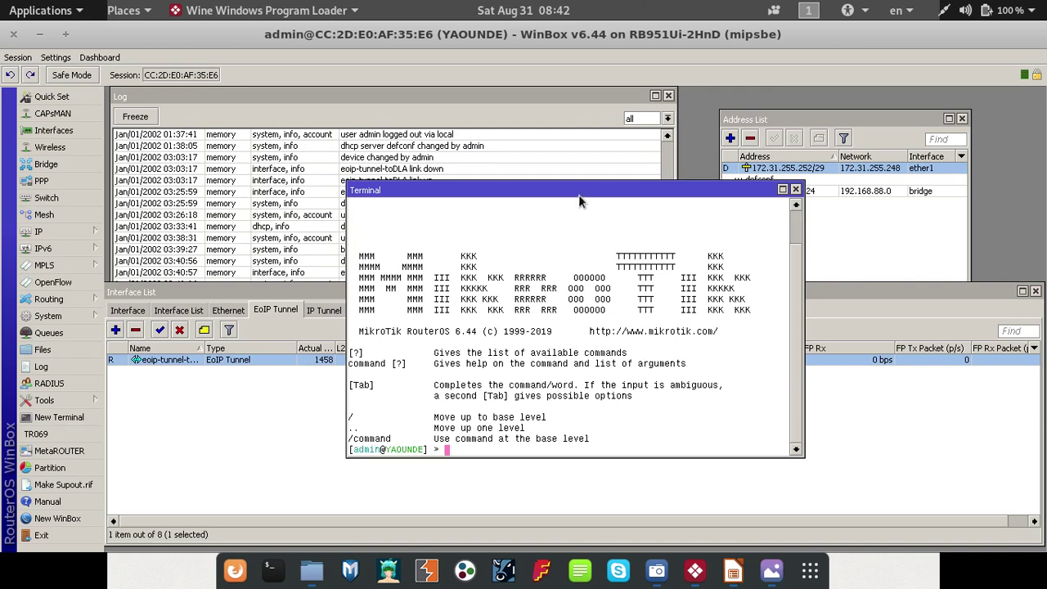
left_click_drag(579, 197, 645, 198)
type("p")
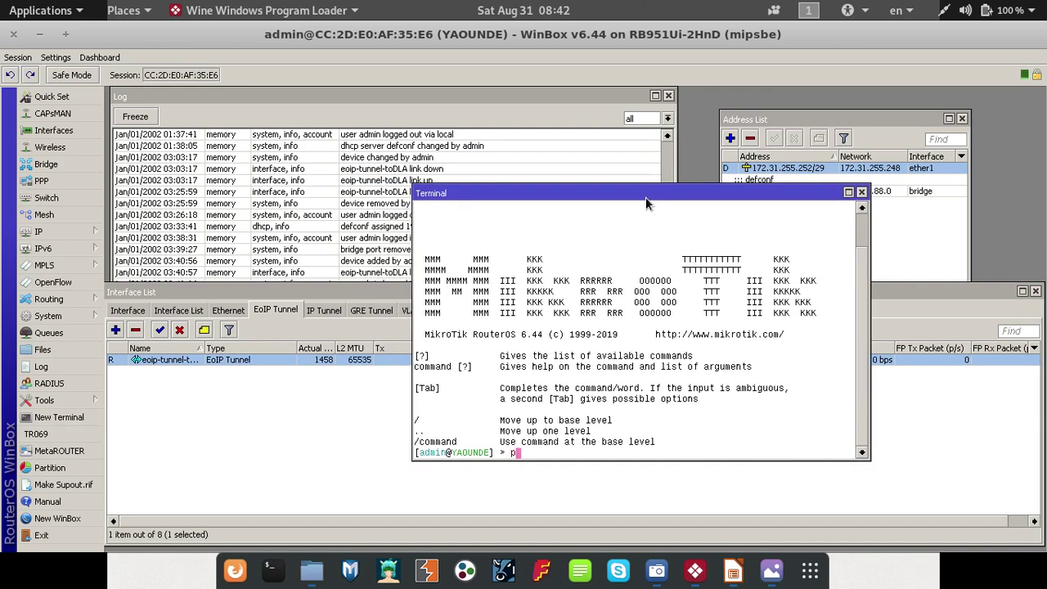
type("ing 192.168.88.1")
key("Return")
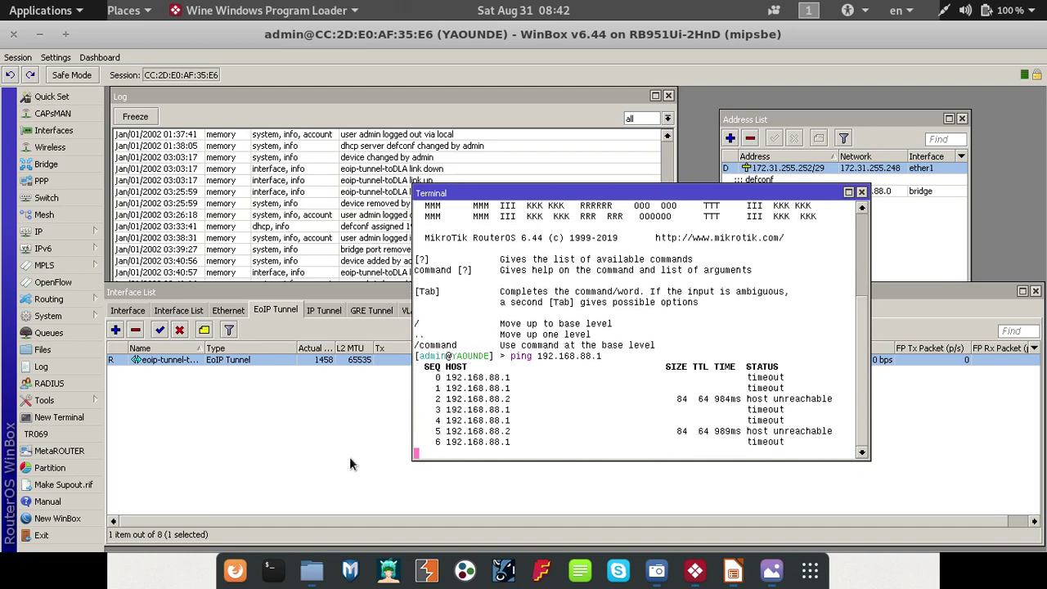
- Add eoip-tunnel-toDLA as a port of the bridge named bridge and save it
left_click(46, 167)
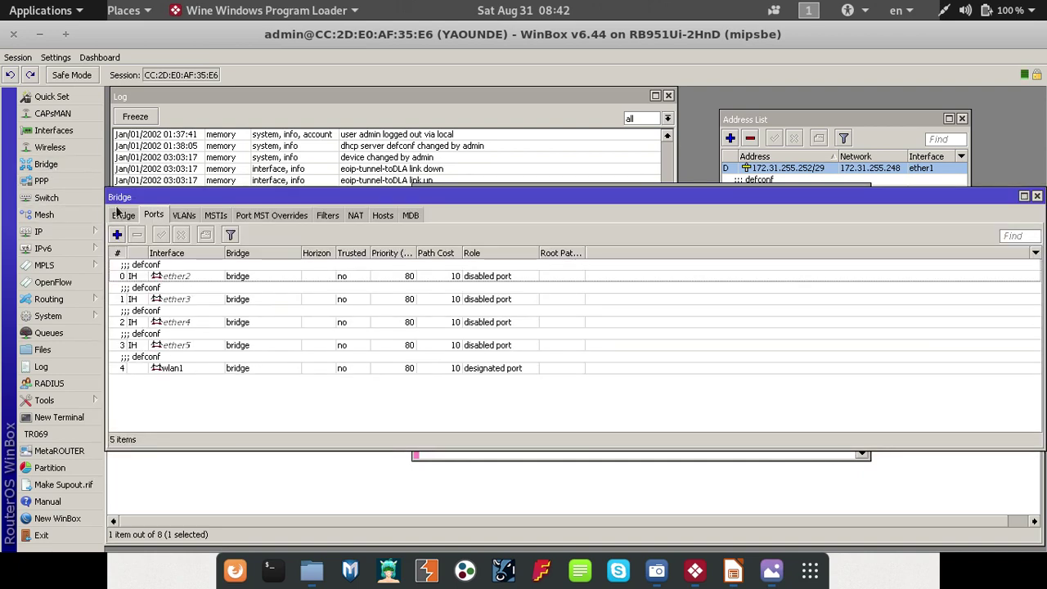
left_click(117, 236)
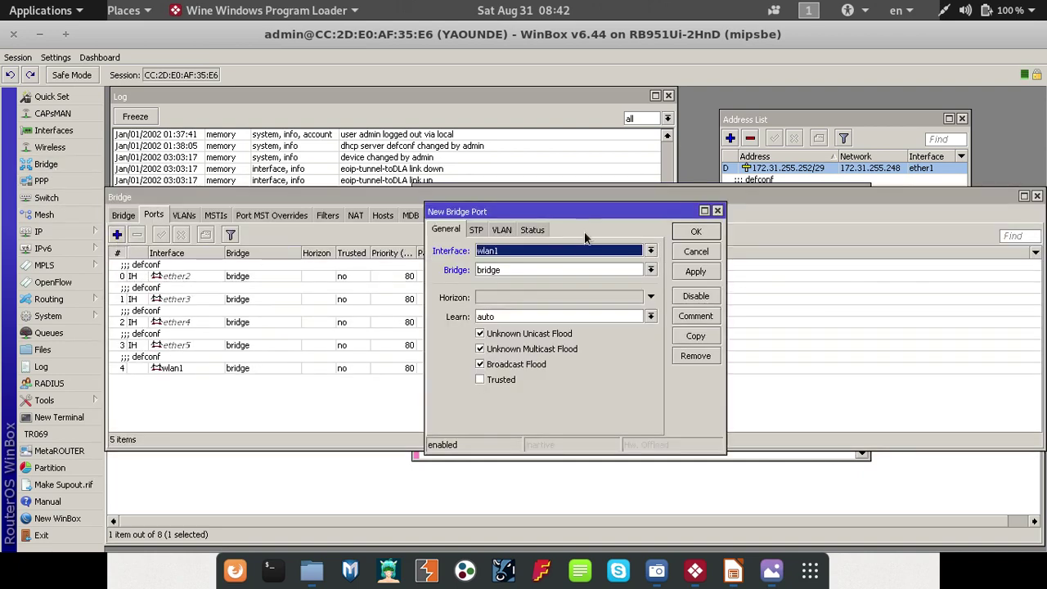
left_click(555, 254)
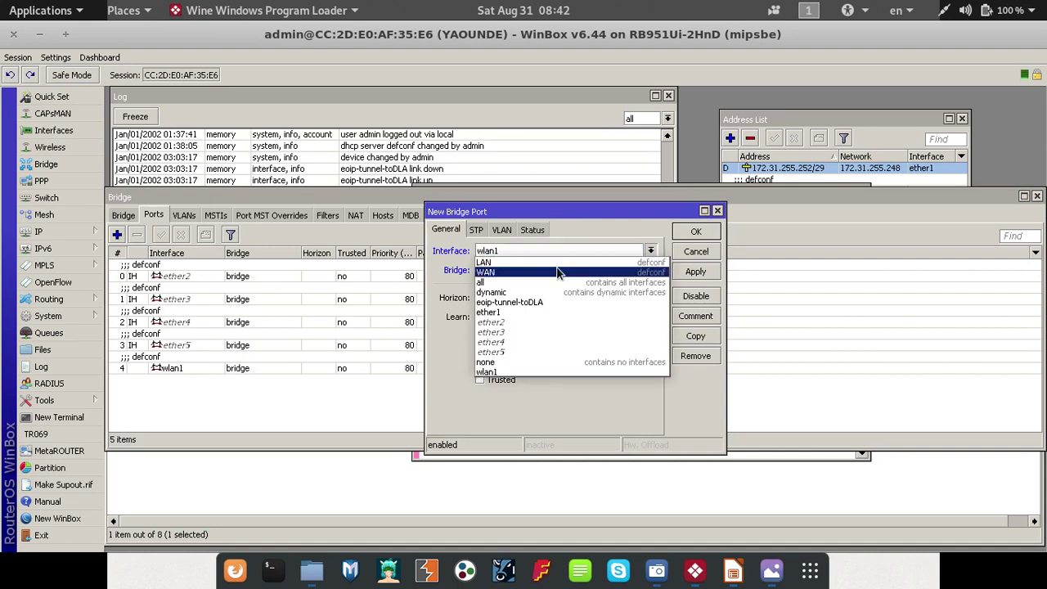
left_click(552, 303)
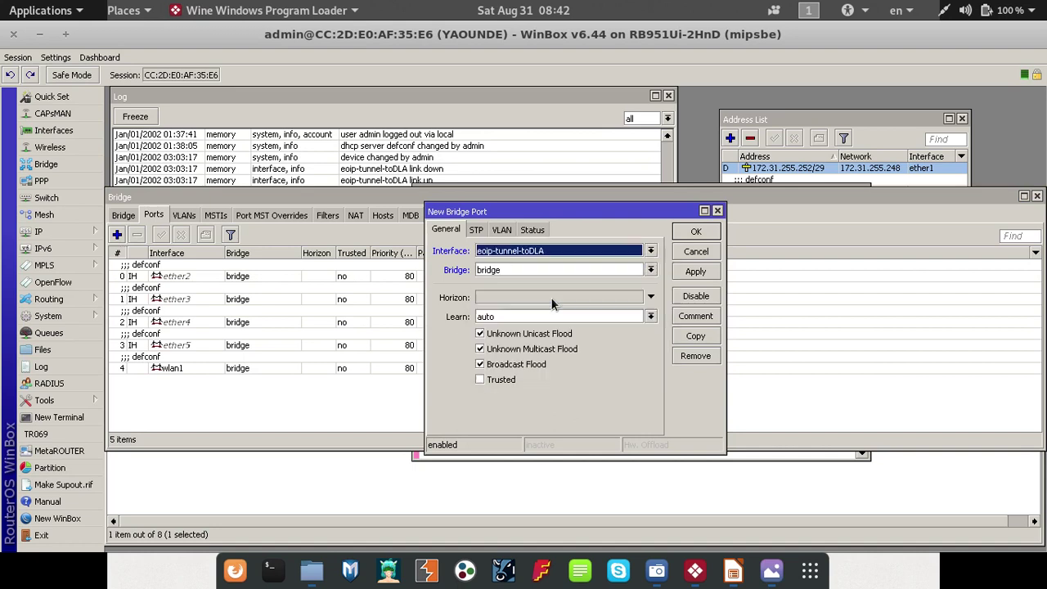
left_click(694, 272)
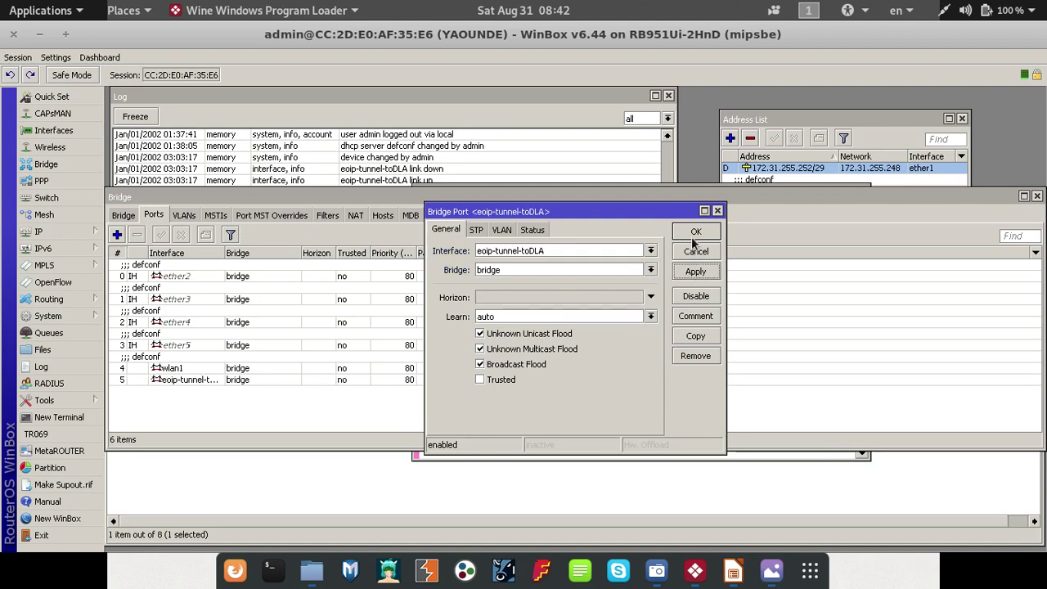
left_click(696, 233)
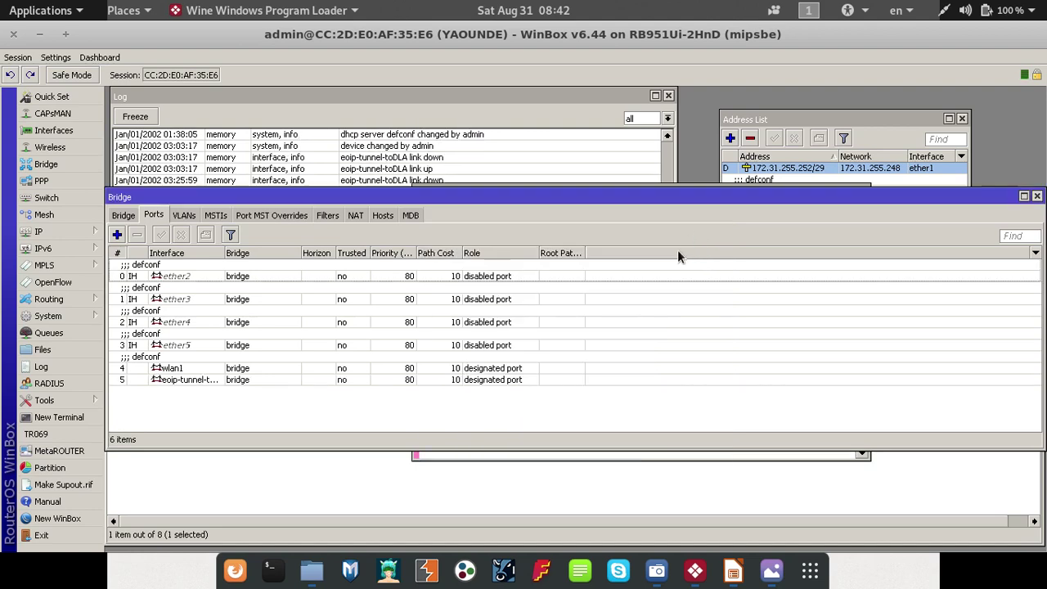
- Switch to the DOUALA router and ping 192.168.88.2 from a new router terminal, keeping the terminal clear of the interface list
key("alt+Tab")
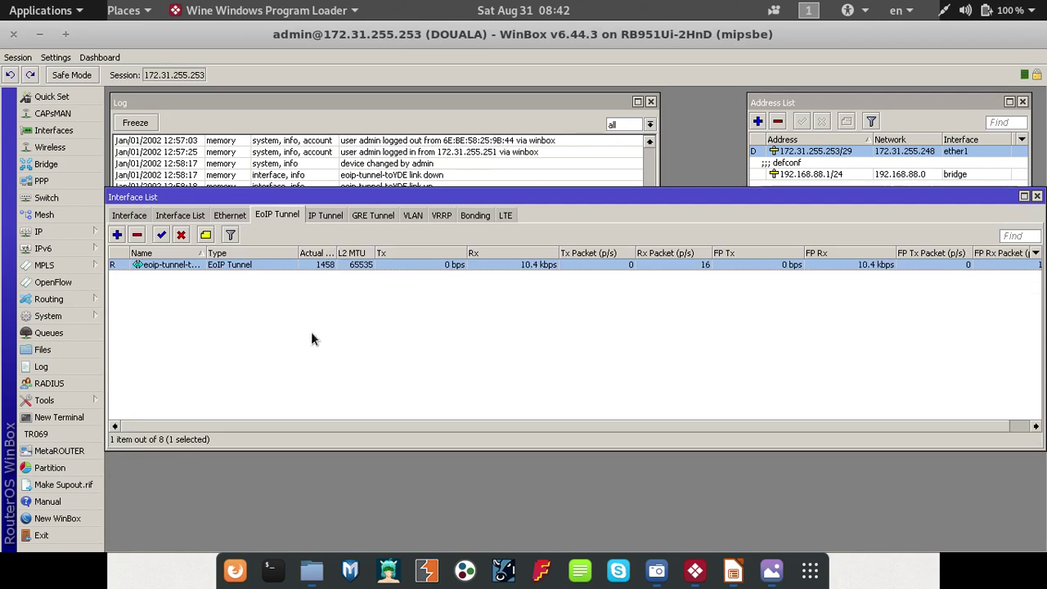
left_click_drag(415, 200, 414, 232)
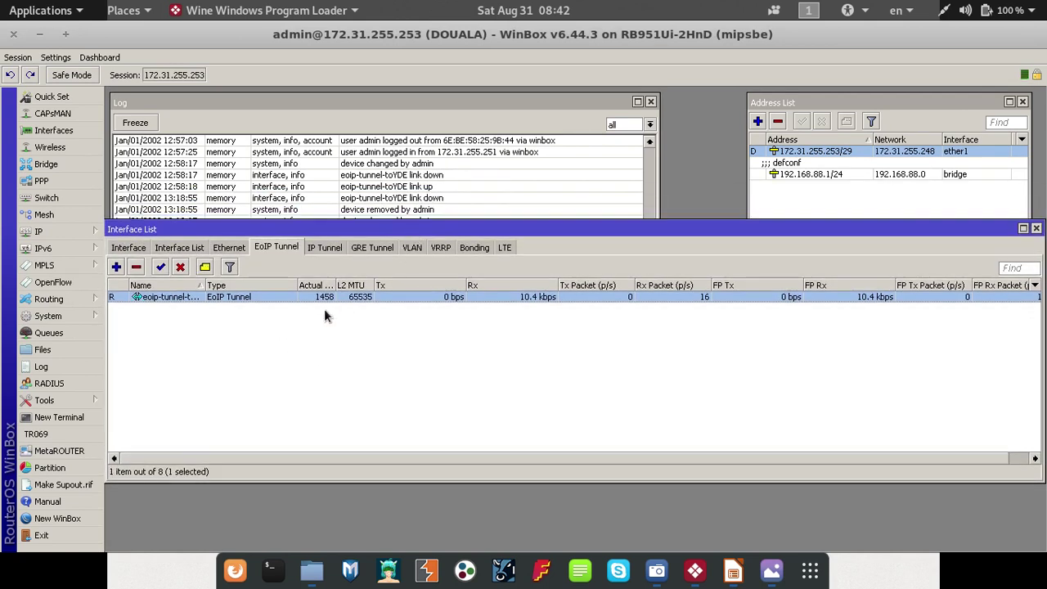
left_click(85, 419)
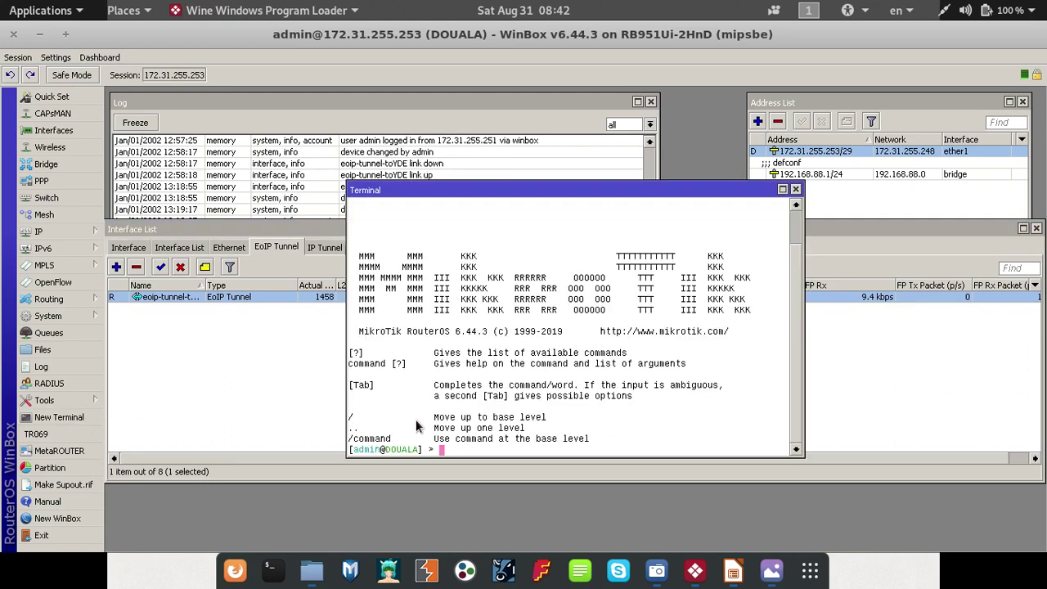
type("ping 192.168.88.2")
key("Return")
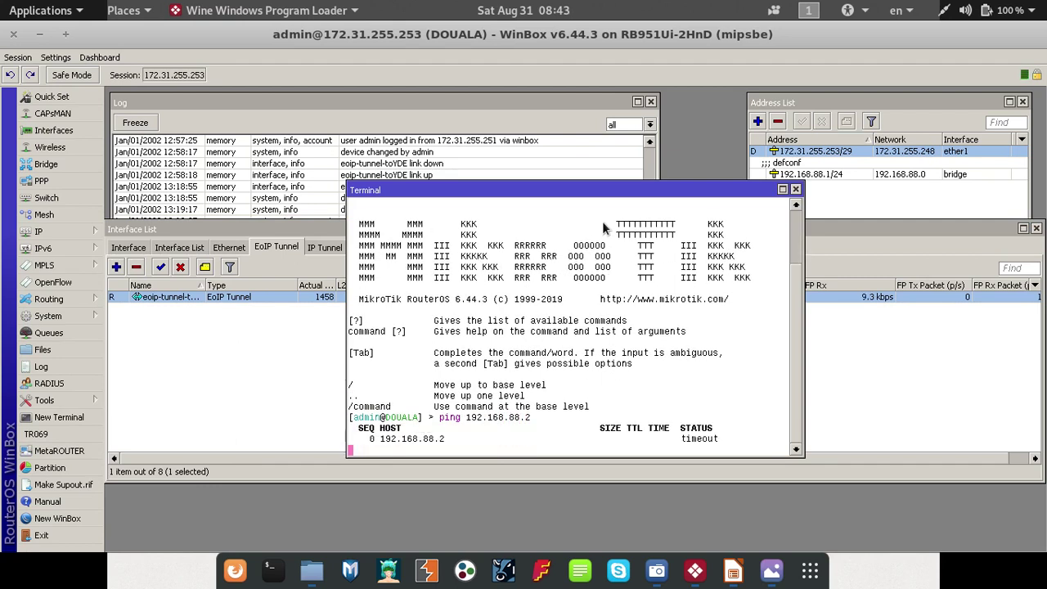
left_click_drag(648, 193, 846, 241)
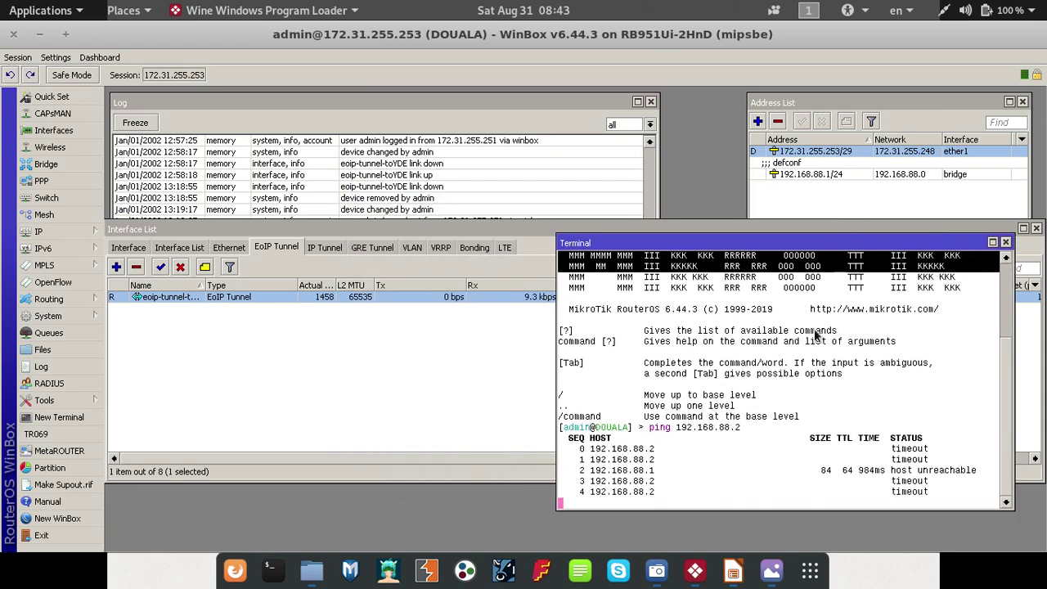
- Add eoip-tunnel-toYDE as a port of the bridge named bridge on the DOUALA router and save it
left_click(45, 165)
left_click(118, 235)
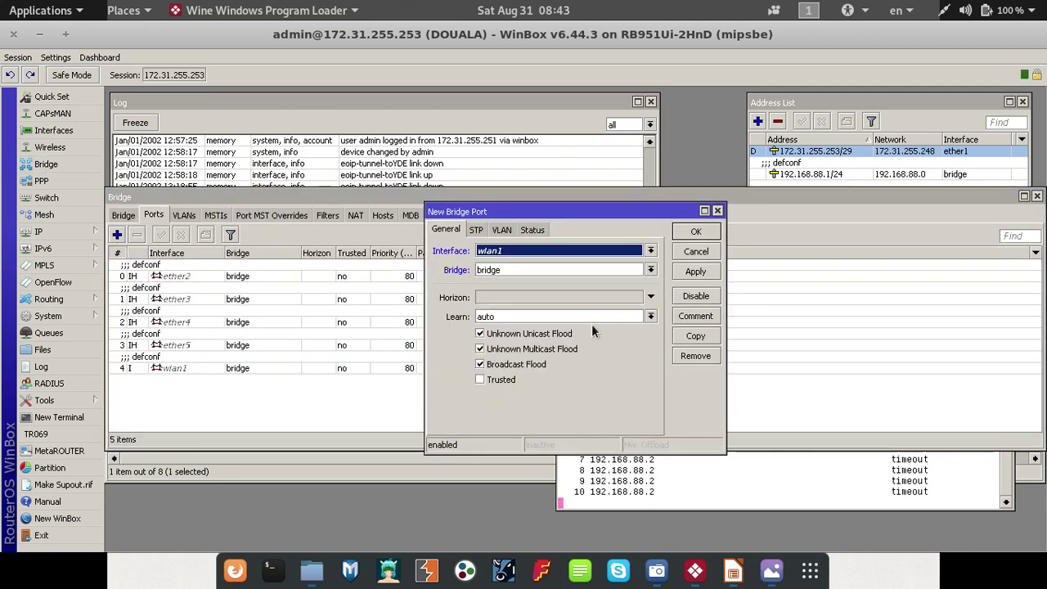
key("alt+Down")
key("Up")
key("Up")
key("Return")
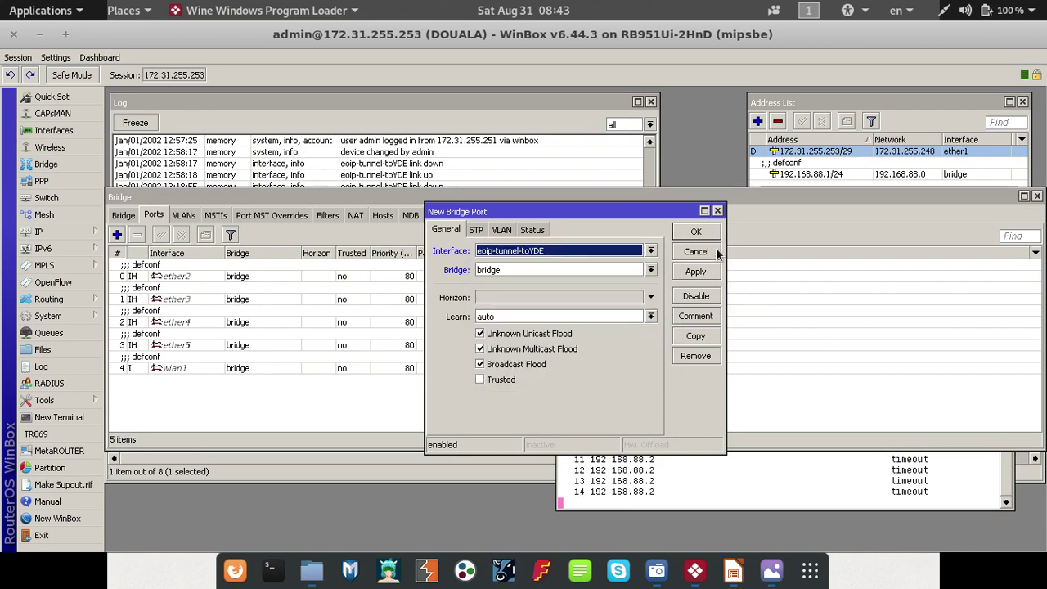
left_click(696, 270)
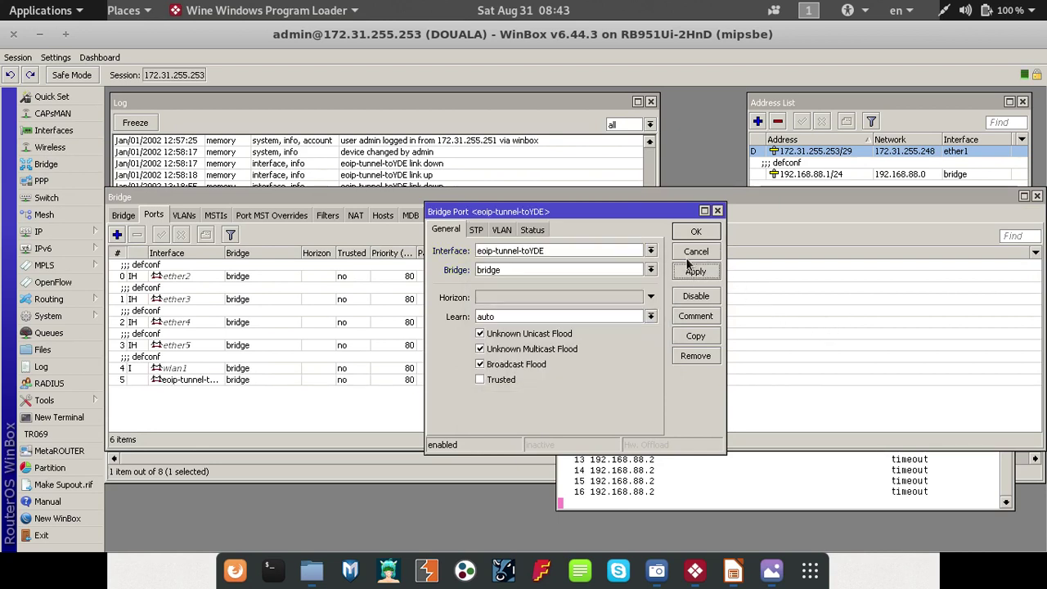
left_click(697, 232)
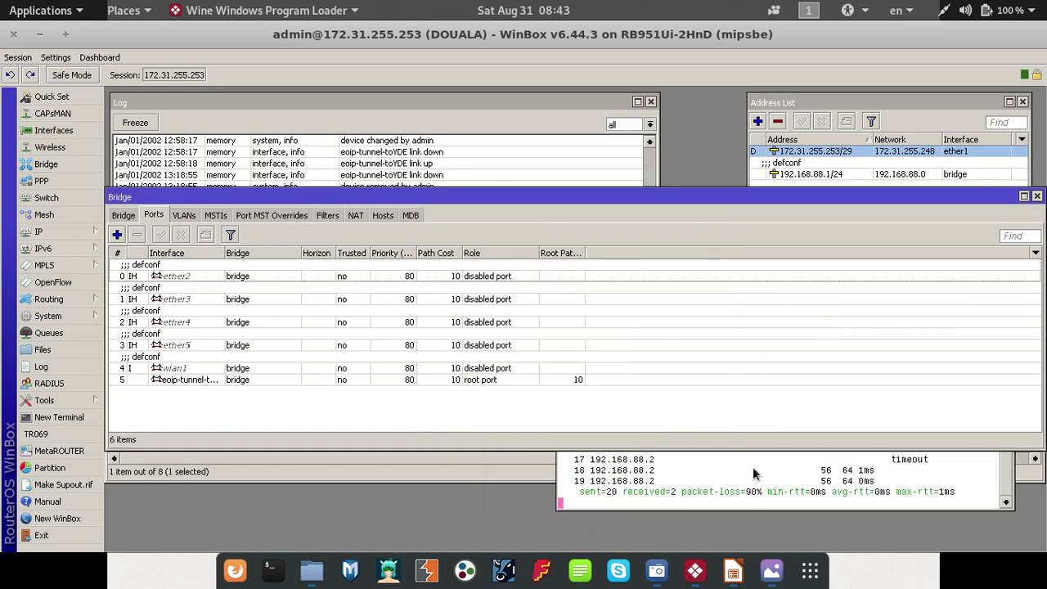
- Check the running pings in the router terminals on DOUALA and YAOUNDE
left_click(752, 480)
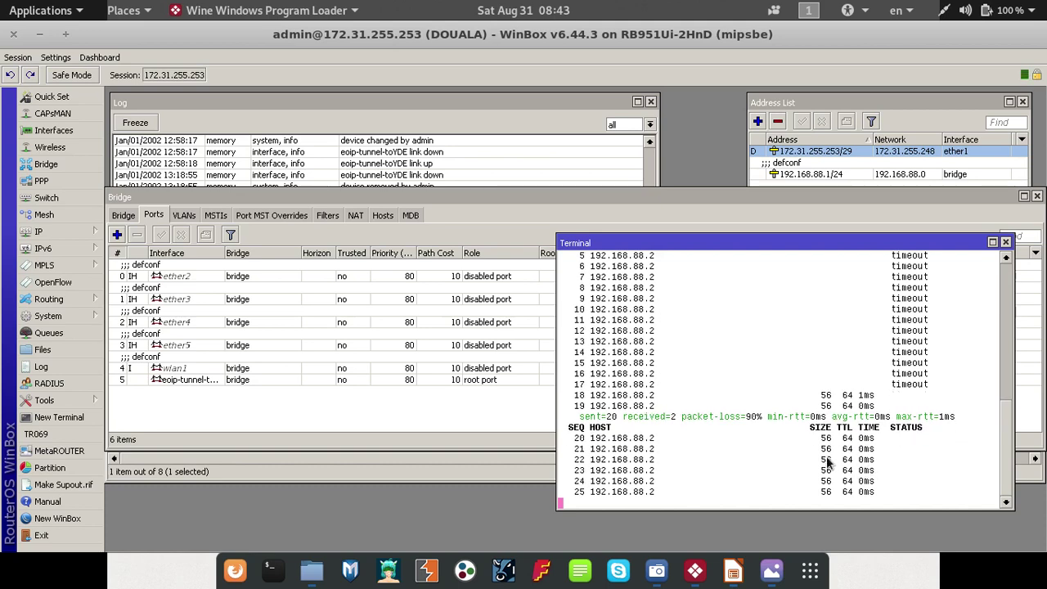
key("alt+Tab")
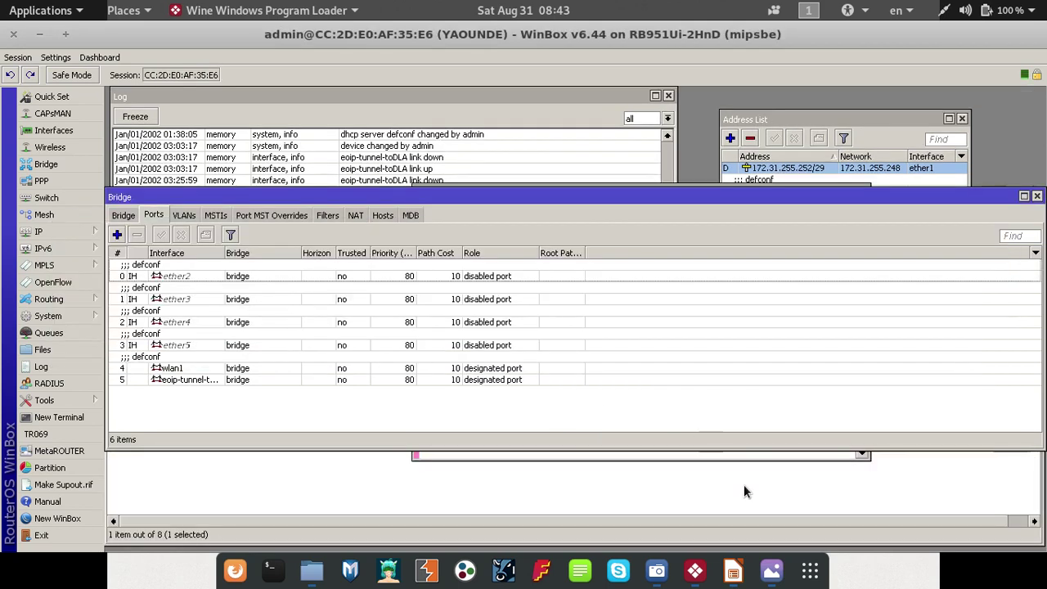
left_click(746, 455)
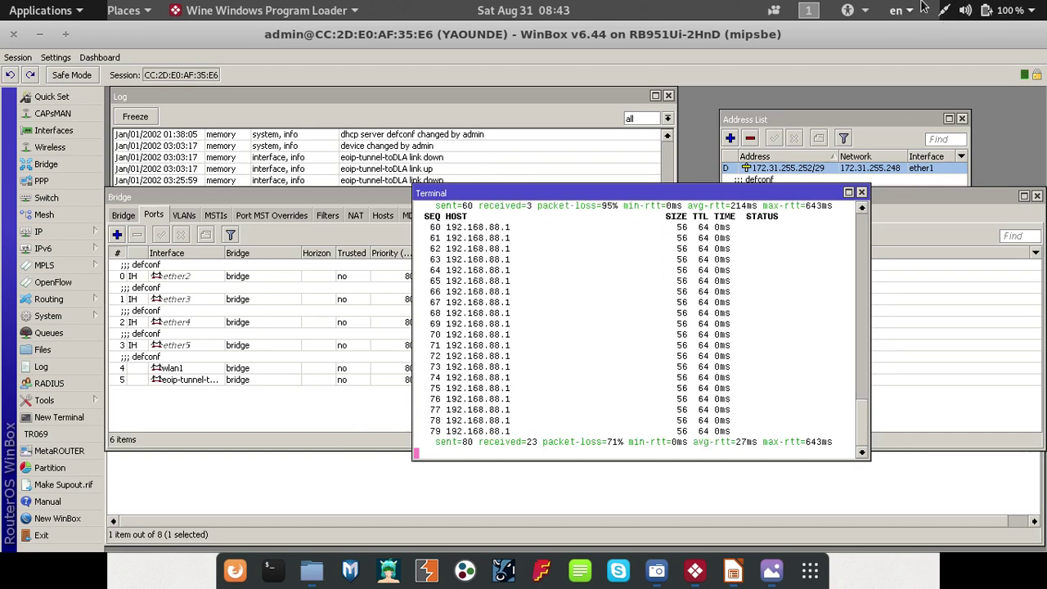
- Check the computer's network connections and show the wlan0 configuration with ifconfig in a maximized system terminal
left_click(944, 10)
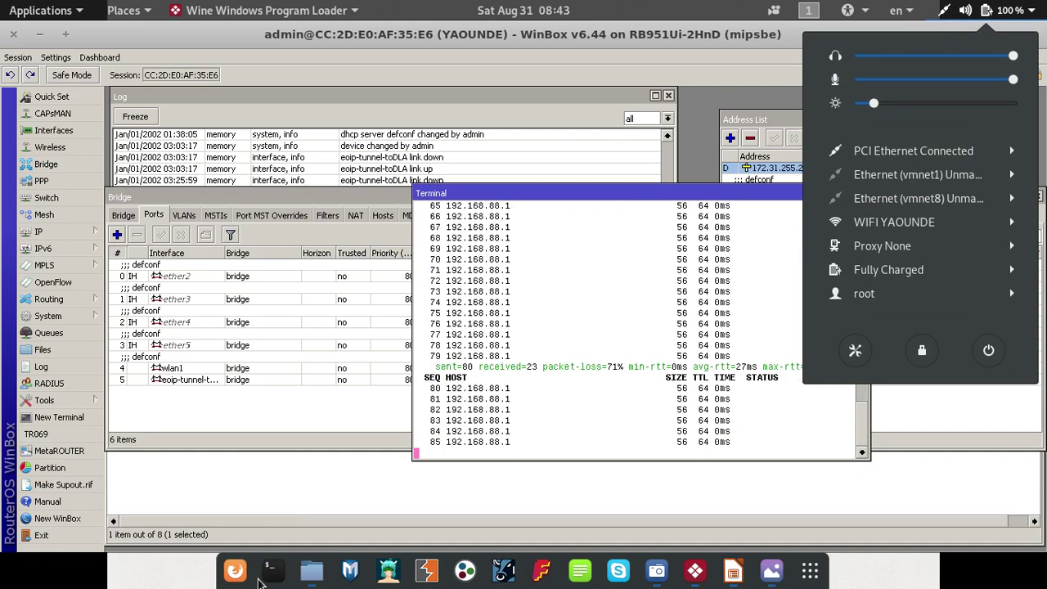
left_click(354, 488)
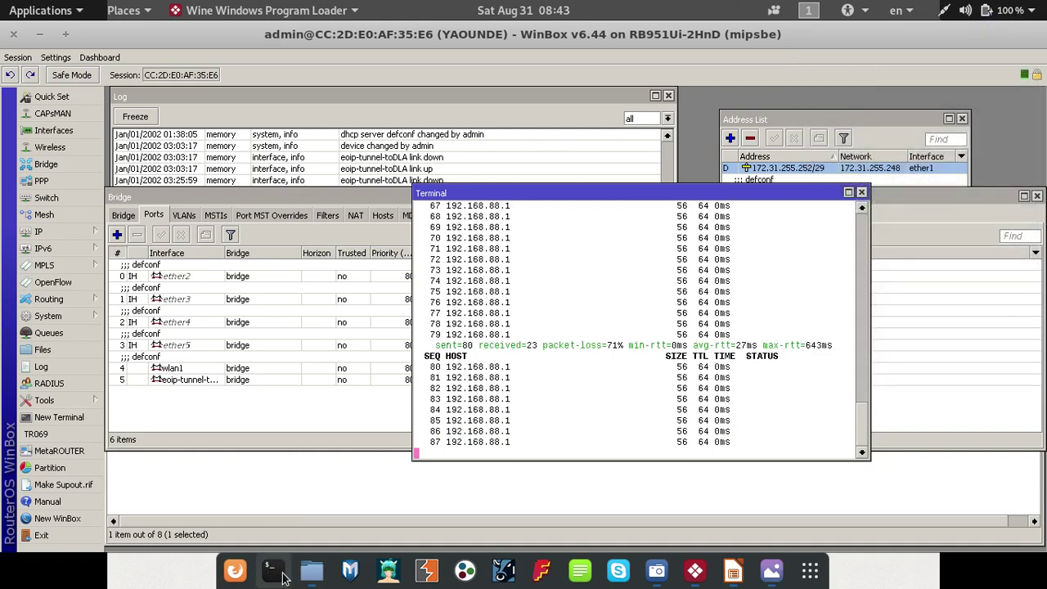
left_click(273, 571)
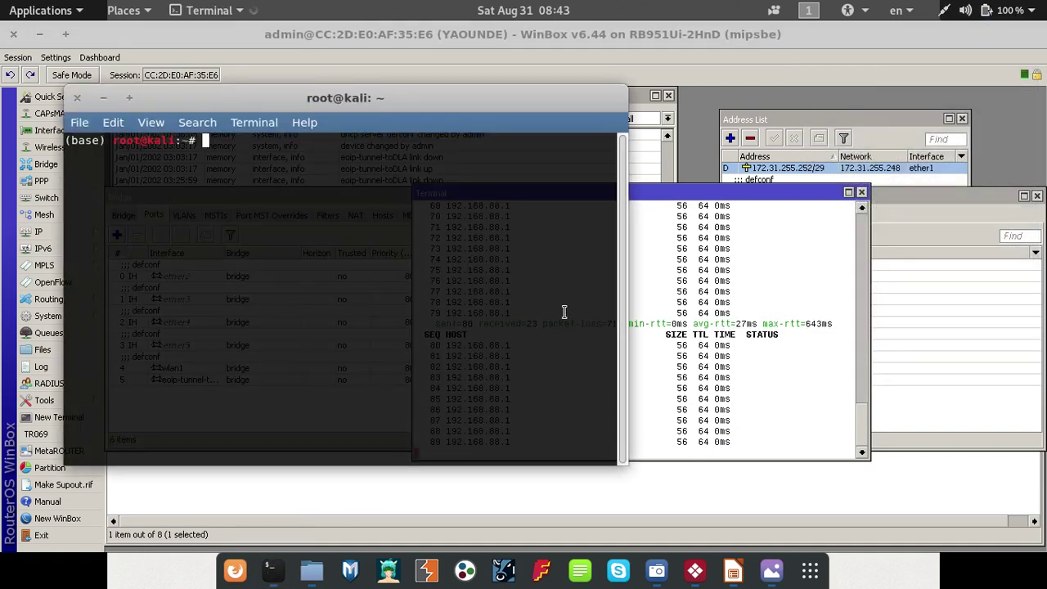
key("super+Up")
type("ifconfig ")
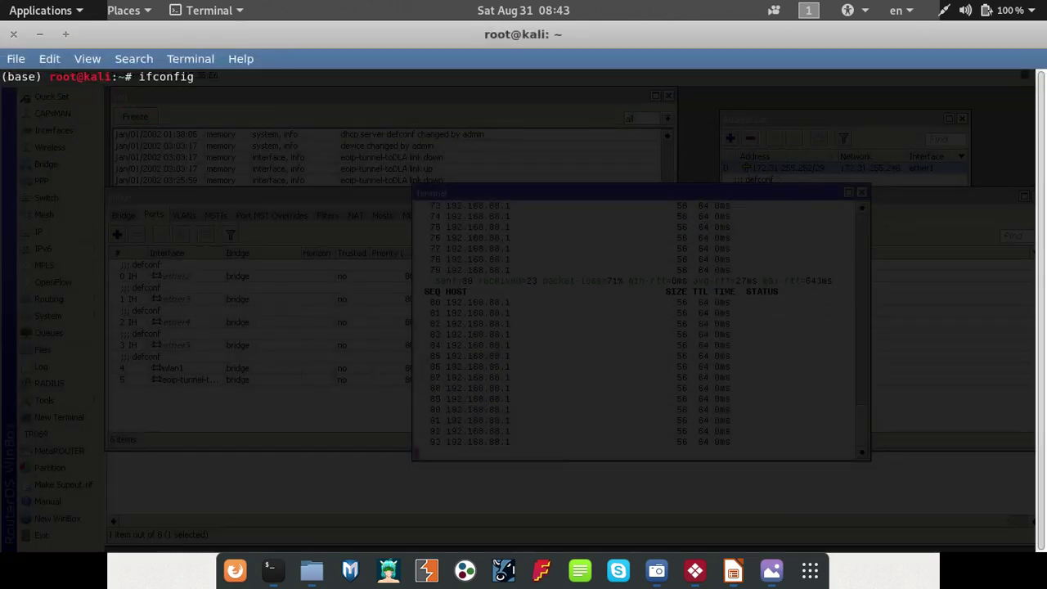
type("wlan0")
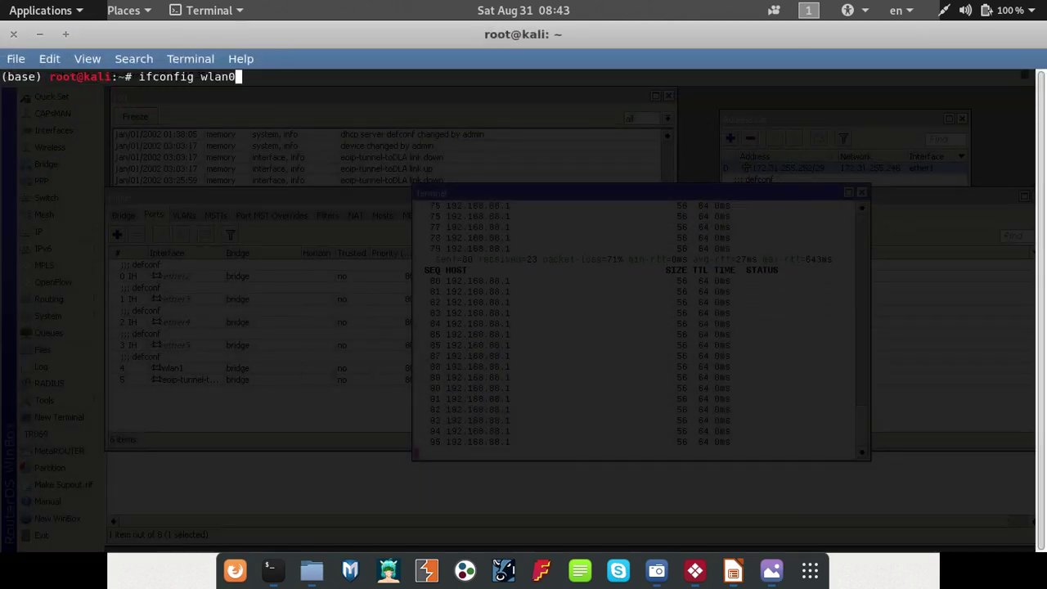
key("Return")
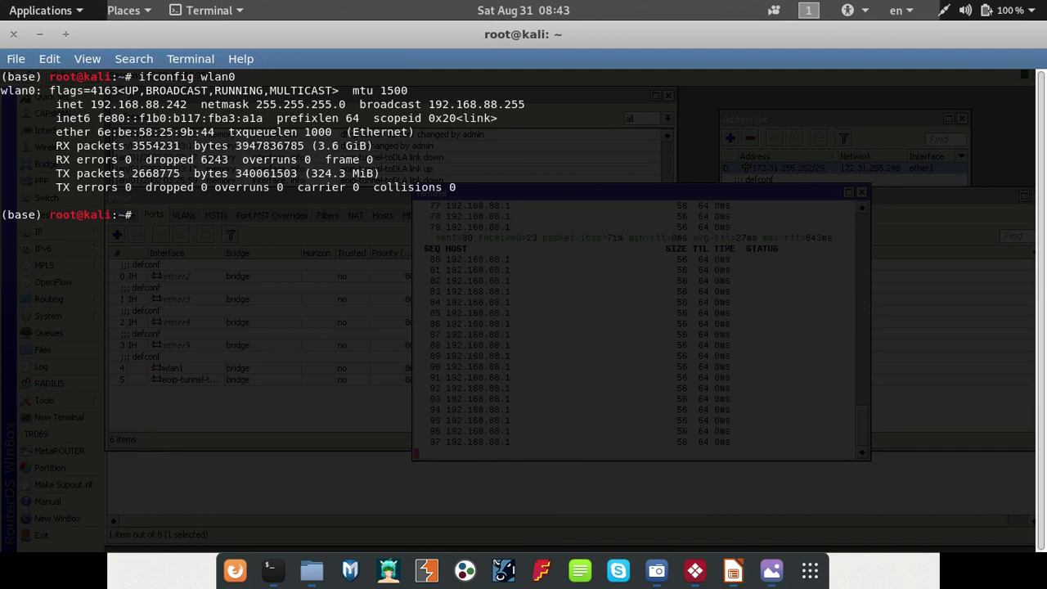
- Ping 192.168.88.1 from the computer's system terminal
type("ping ")
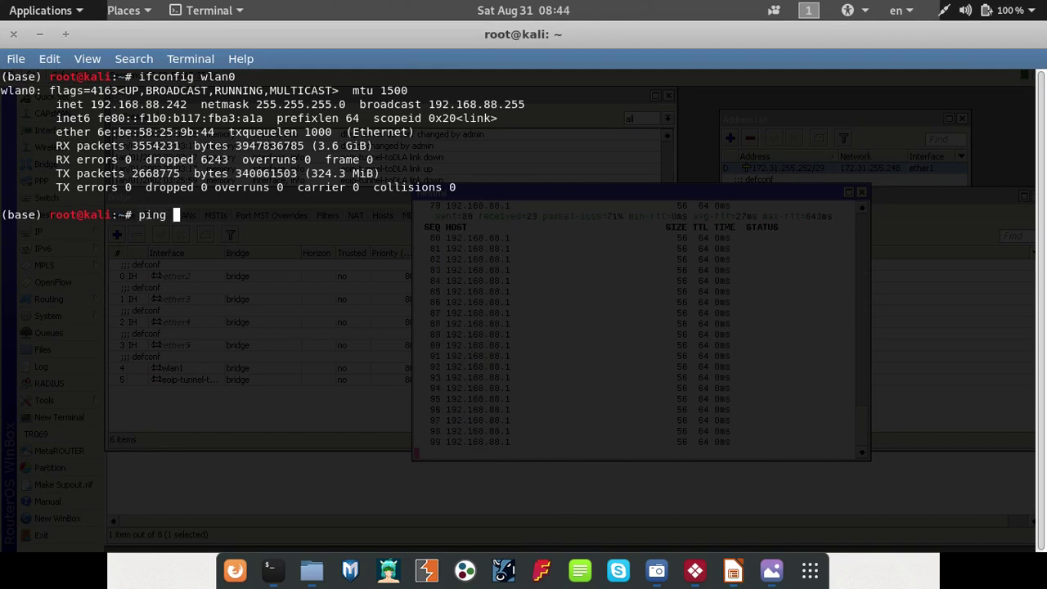
type("192.16")
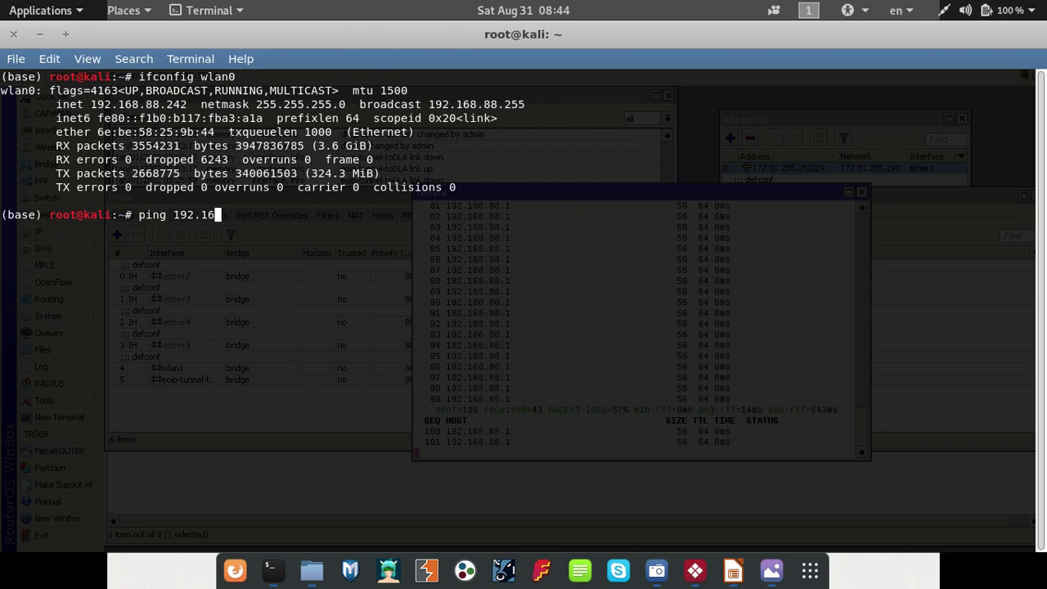
type("8.")
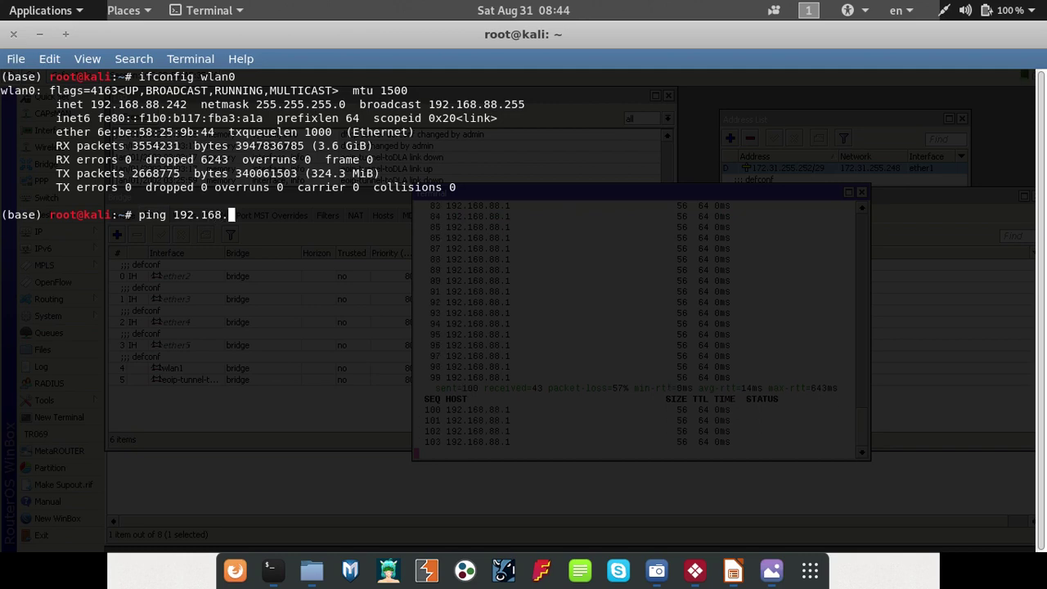
type("88.1")
key("Return")
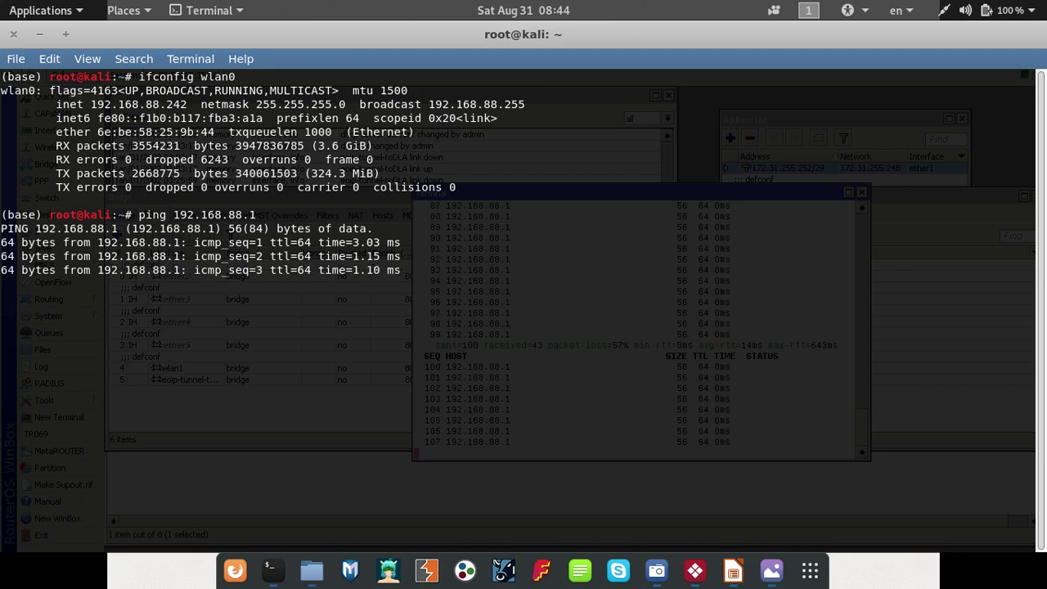
- Return to the YAOUNDE router and disable its EoIP tunnel interface
key("alt+Tab")
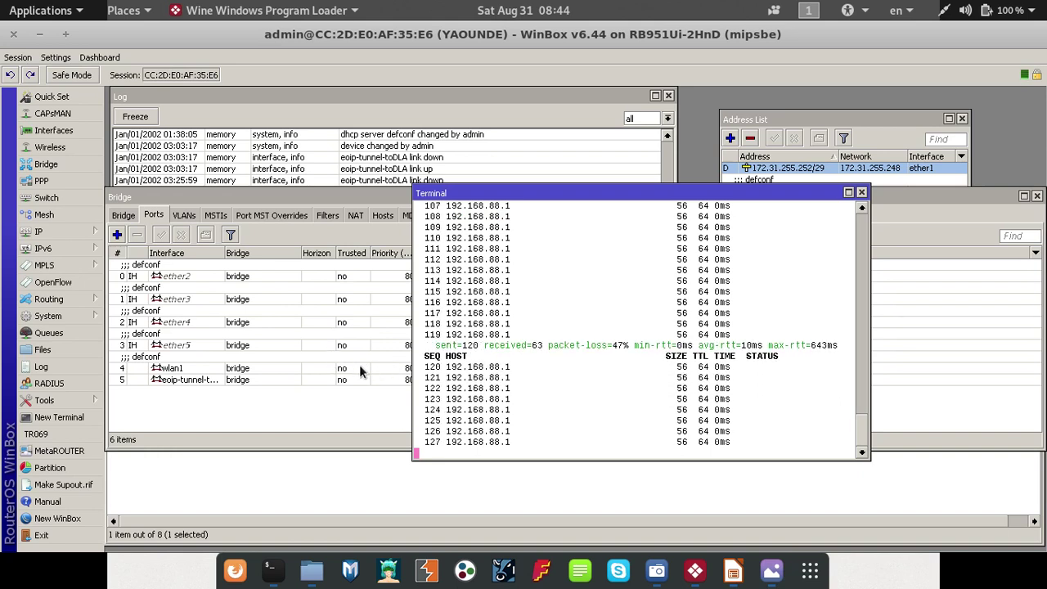
left_click(278, 419)
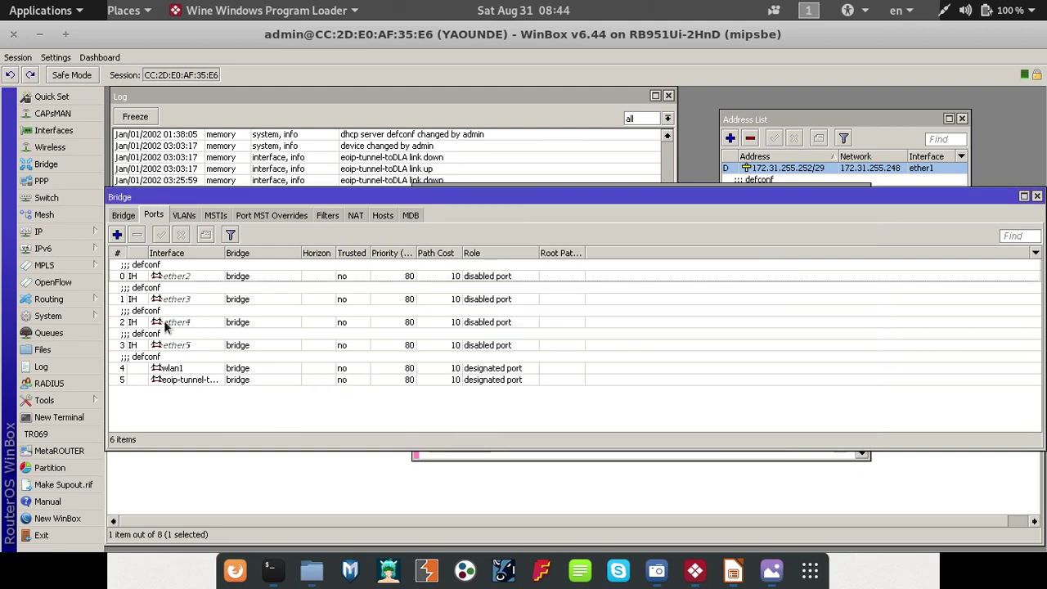
left_click(278, 417)
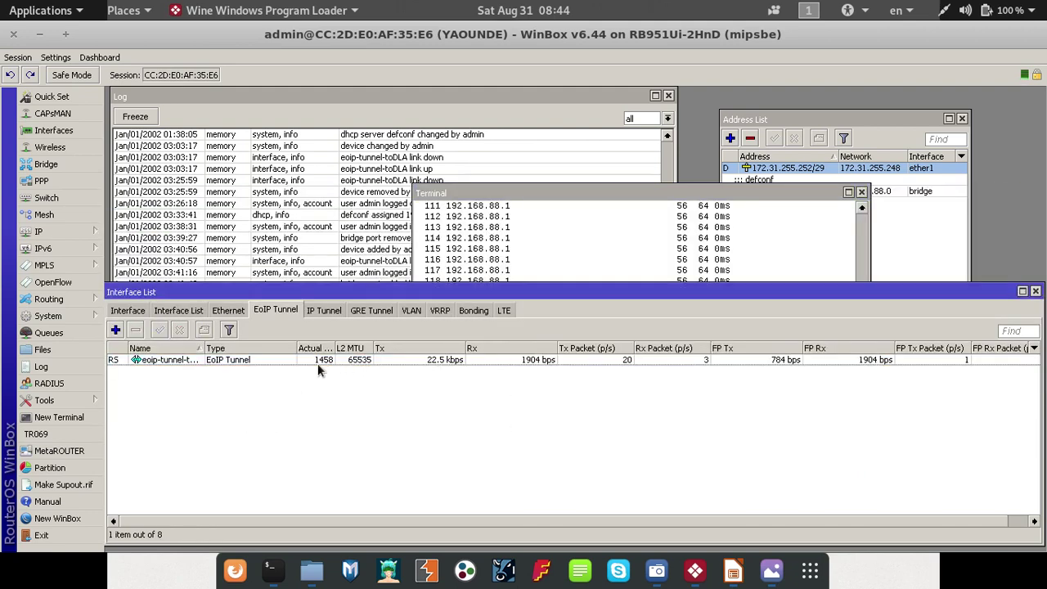
left_click(316, 359)
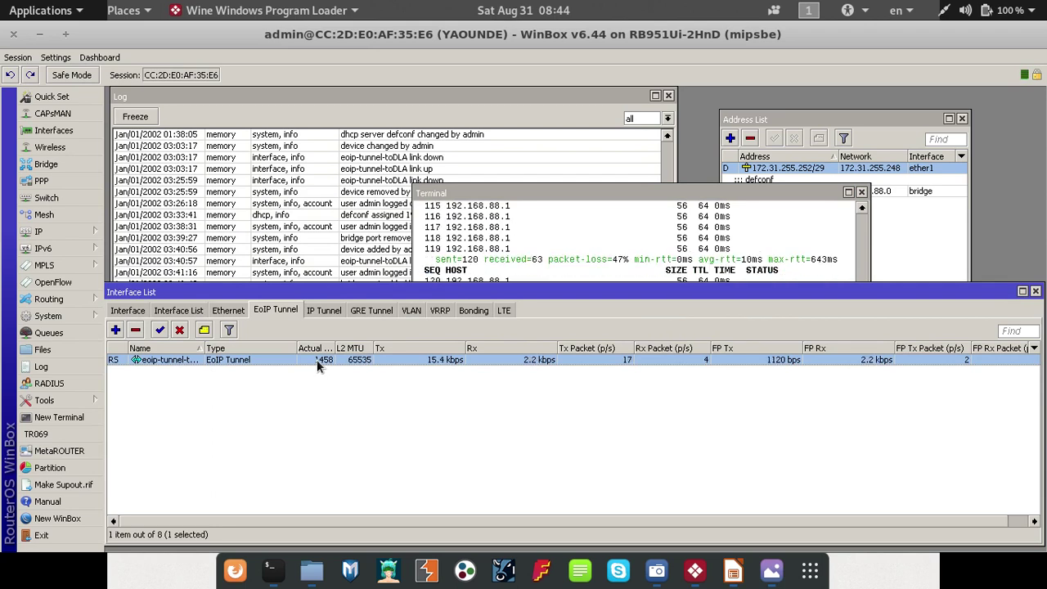
left_click(176, 330)
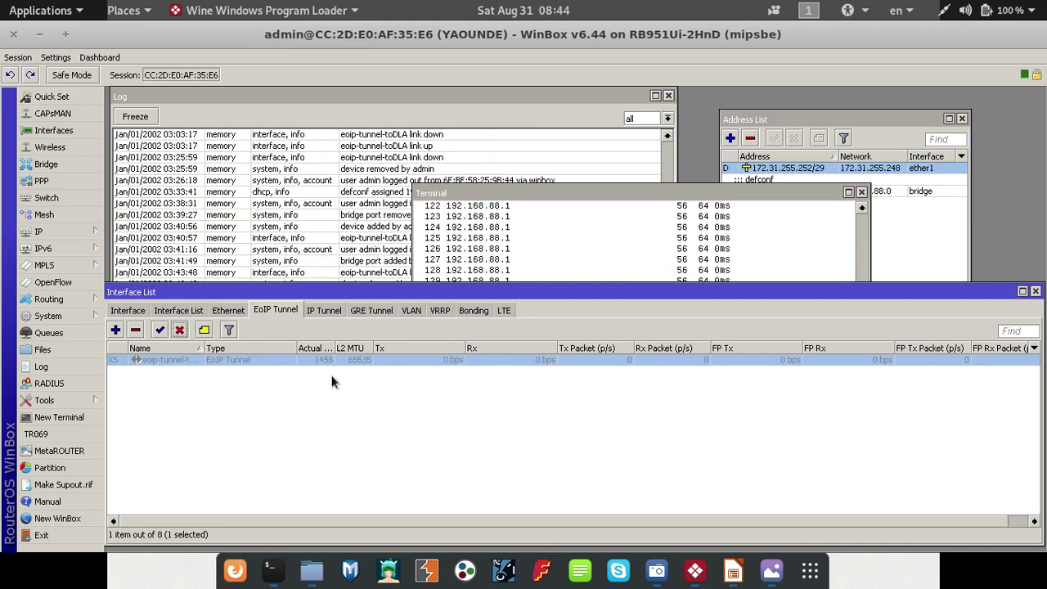
- Switch to the DOUALA router and examine the ping and the EoIP tunnel's status in the interface list
key("alt+Tab")
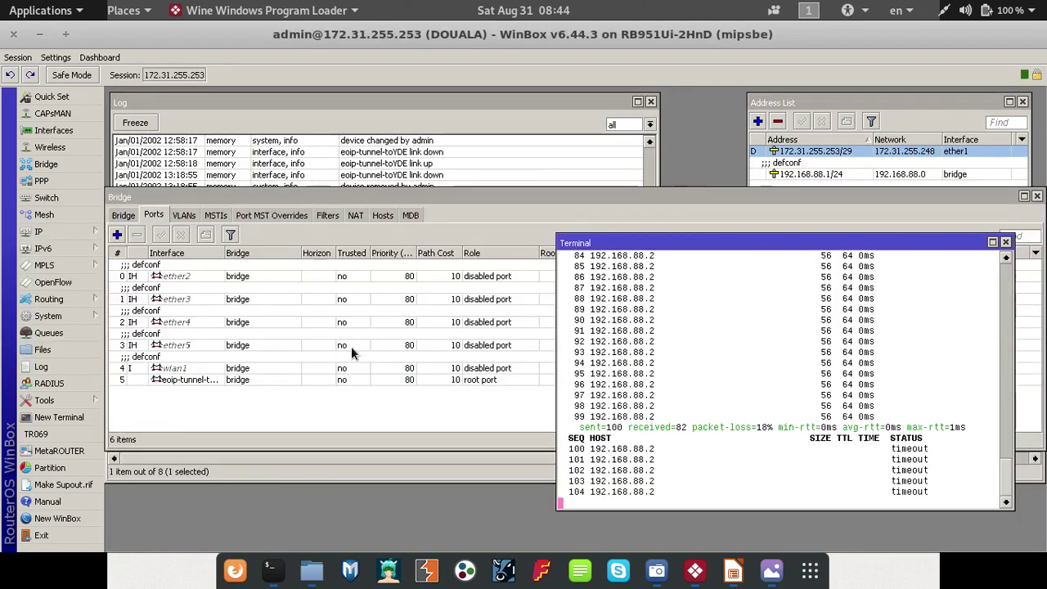
left_click(380, 391)
key("Escape")
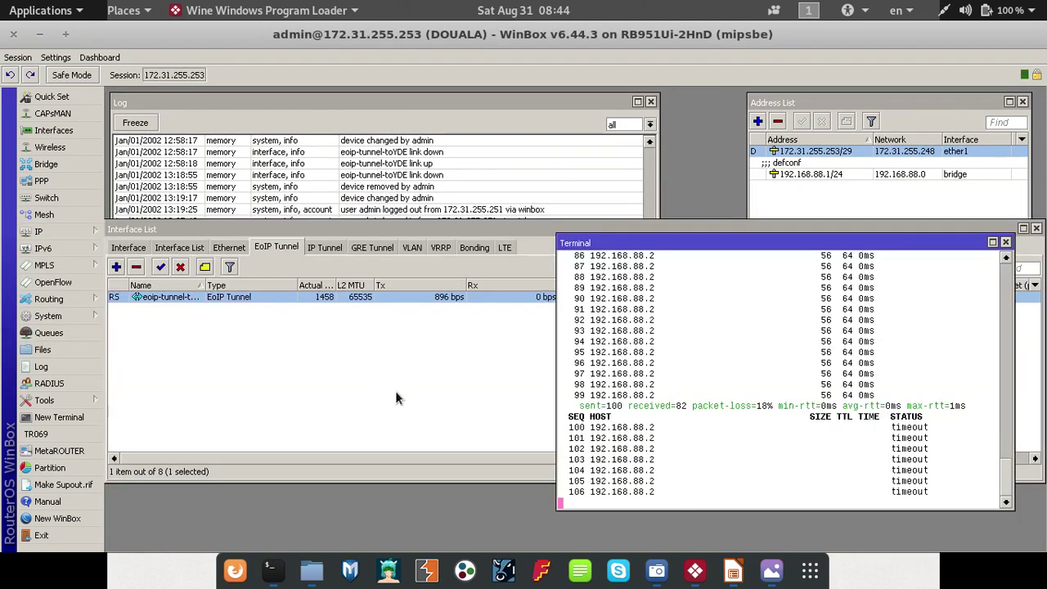
left_click(396, 392)
key("Down")
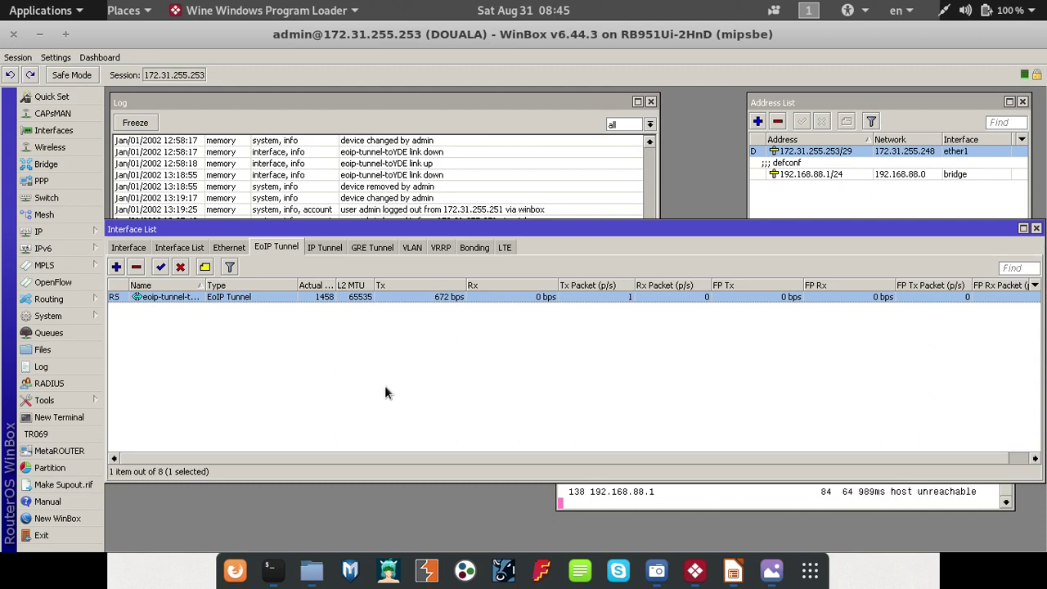
- Enable keepalive on eoip-tunnel-toYDE with an interval of 00:00:10 and 10 retries, and save the interface
double_click(438, 298)
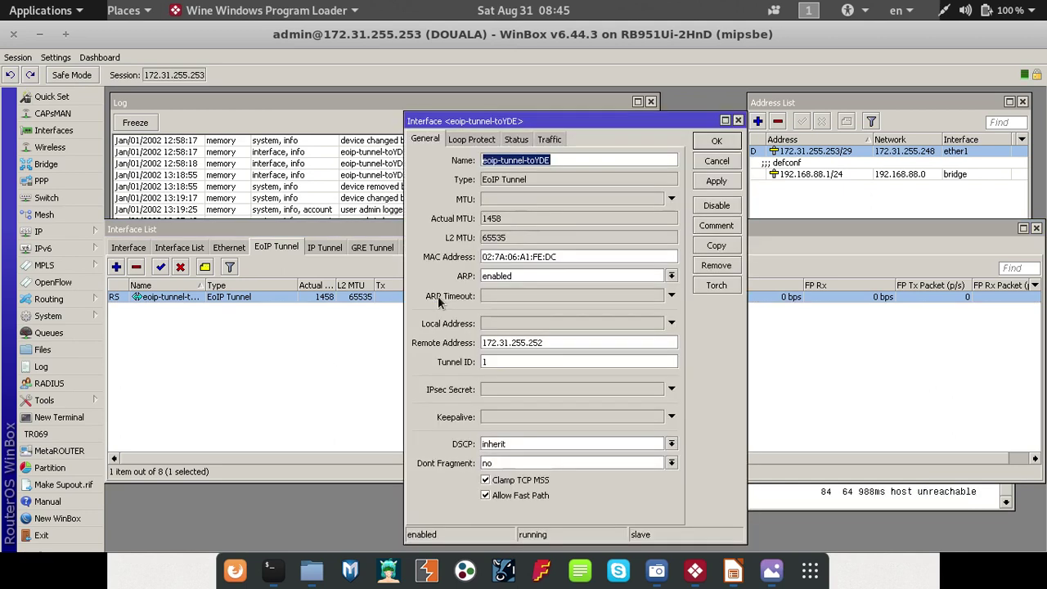
left_click(672, 417)
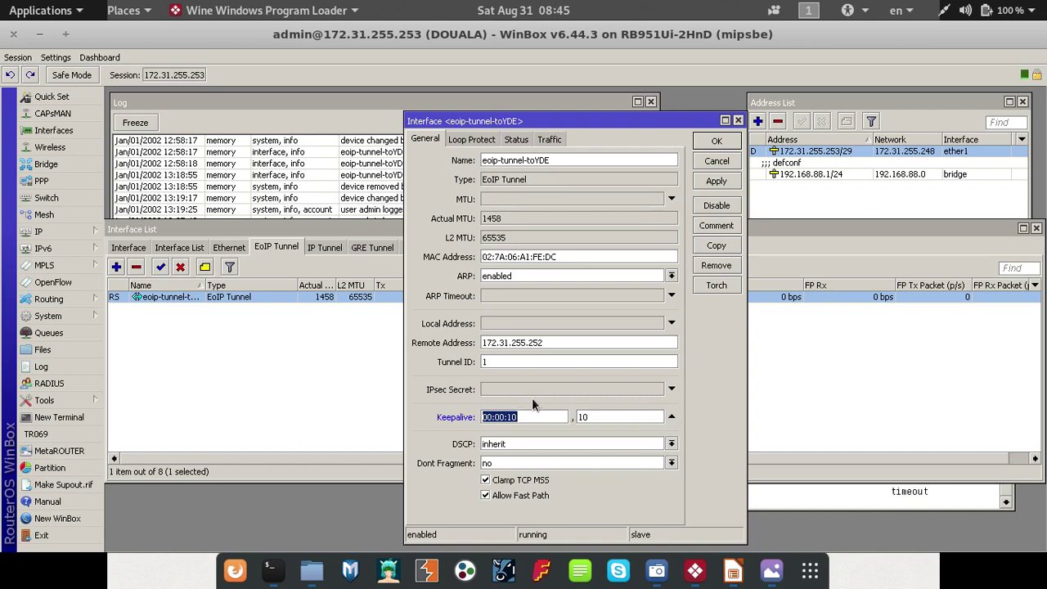
left_click(592, 417)
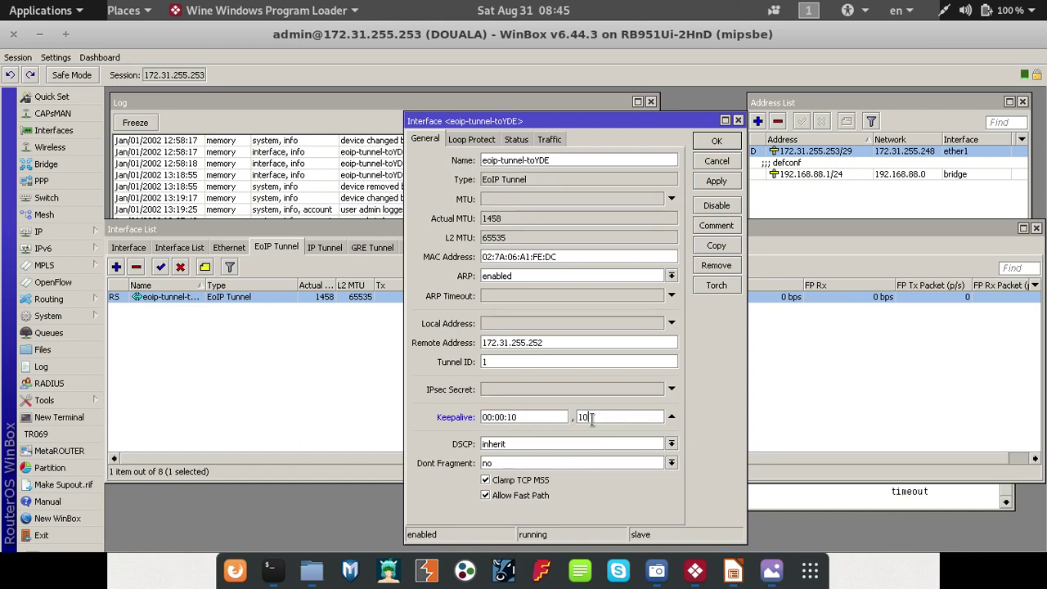
left_click(716, 181)
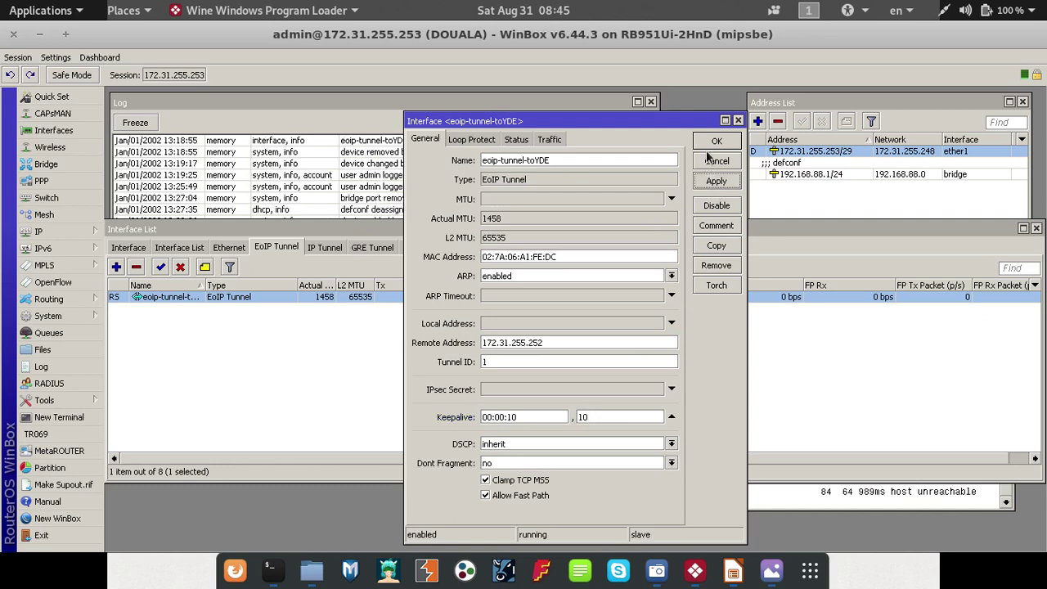
left_click(717, 142)
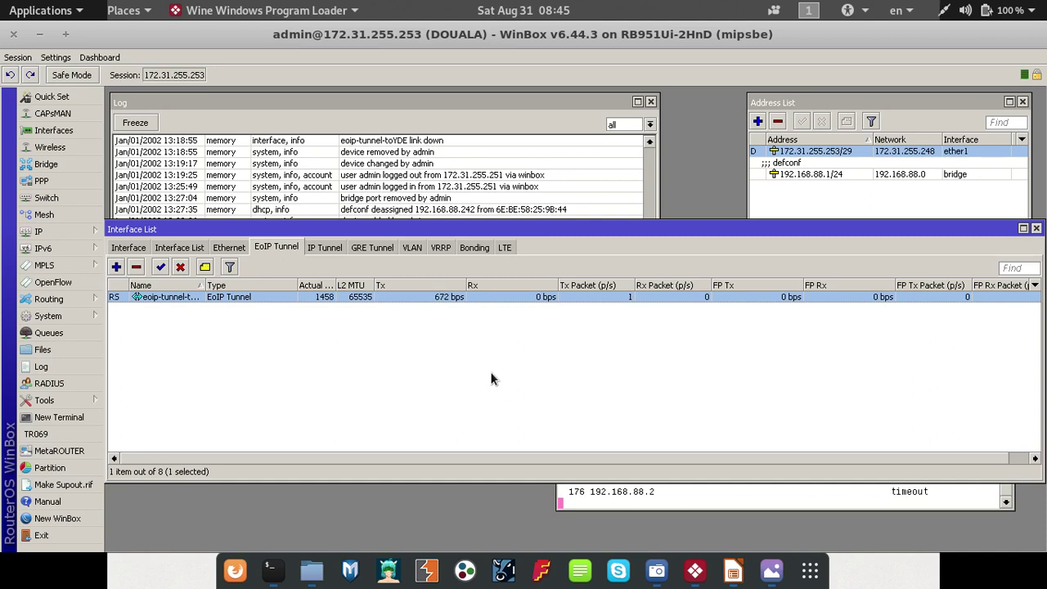
- Set the keepalive retries of eoip-tunnel-toYDE to 2 and save the interface
double_click(344, 295)
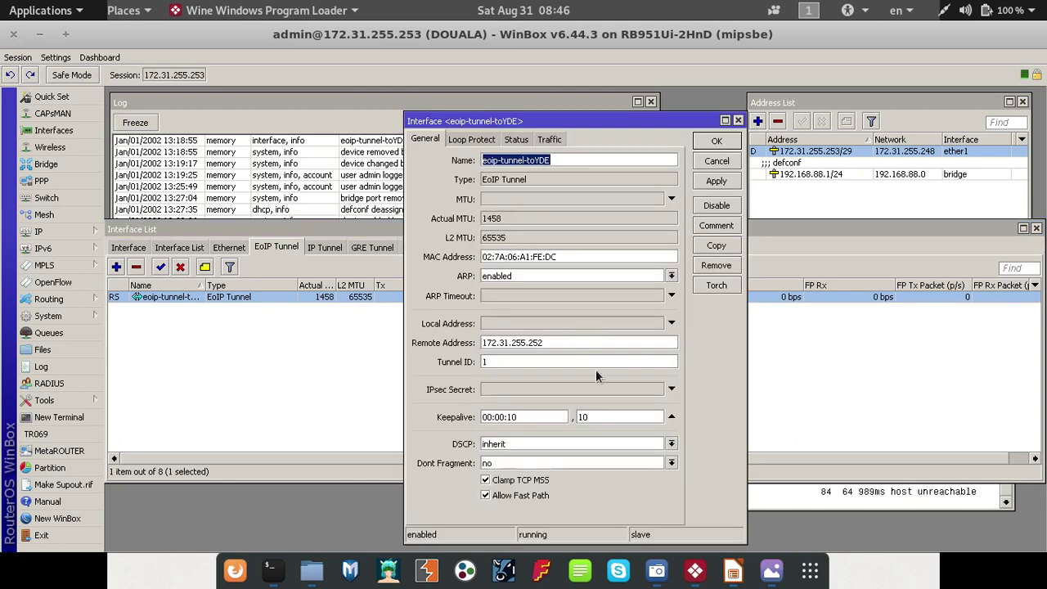
left_click(595, 415)
key("BackSpace")
type("2")
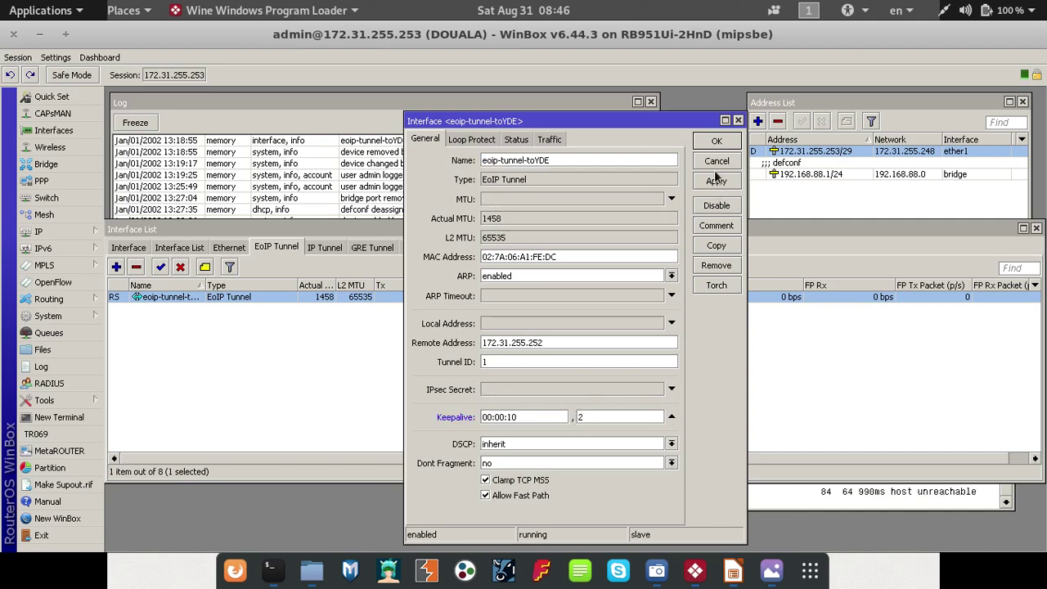
left_click(724, 182)
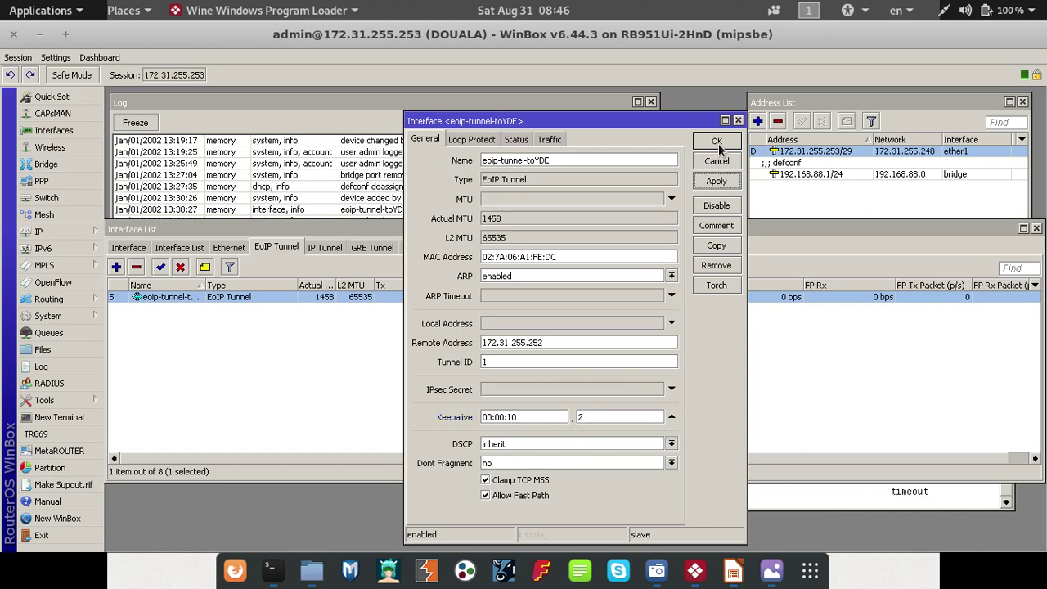
left_click(719, 142)
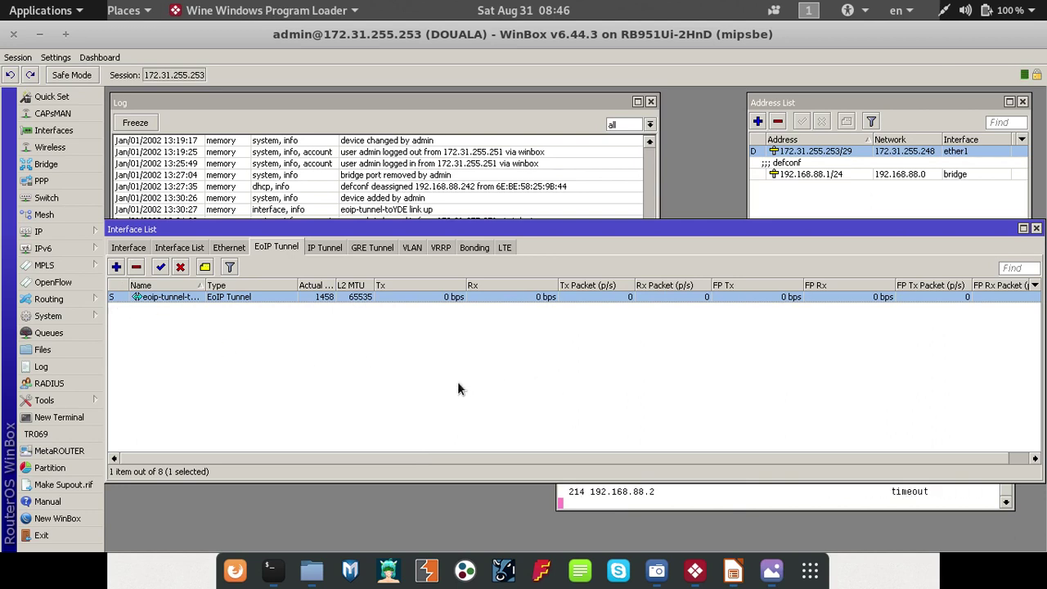
- On the YAOUNDE router, enable eoip-tunnel-toDLA and give it a keepalive interval of 00:00:10 with 10 retries
key("alt+Tab")
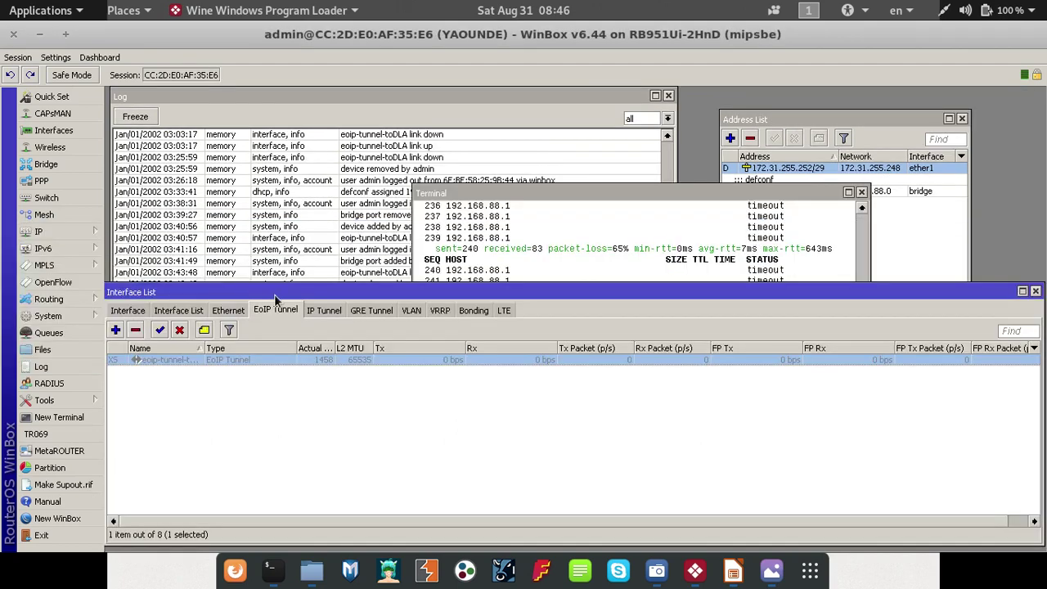
left_click(158, 329)
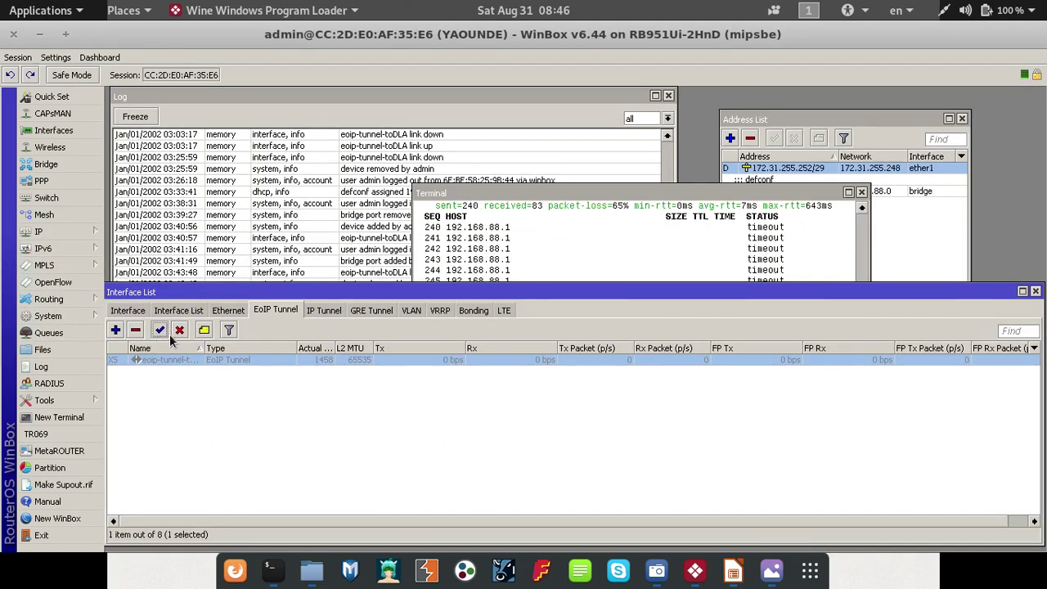
double_click(291, 363)
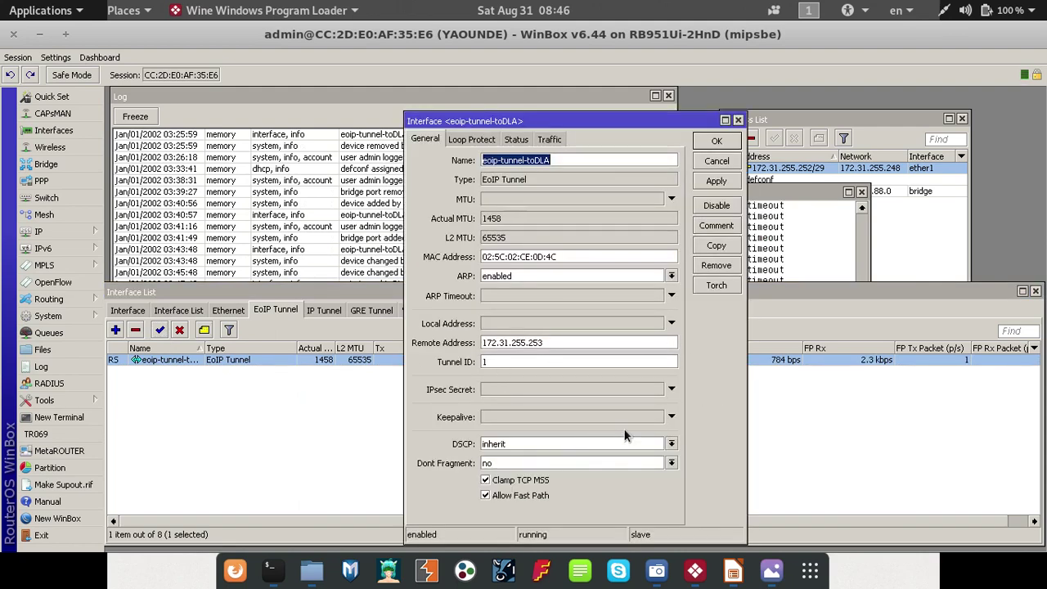
left_click(559, 420)
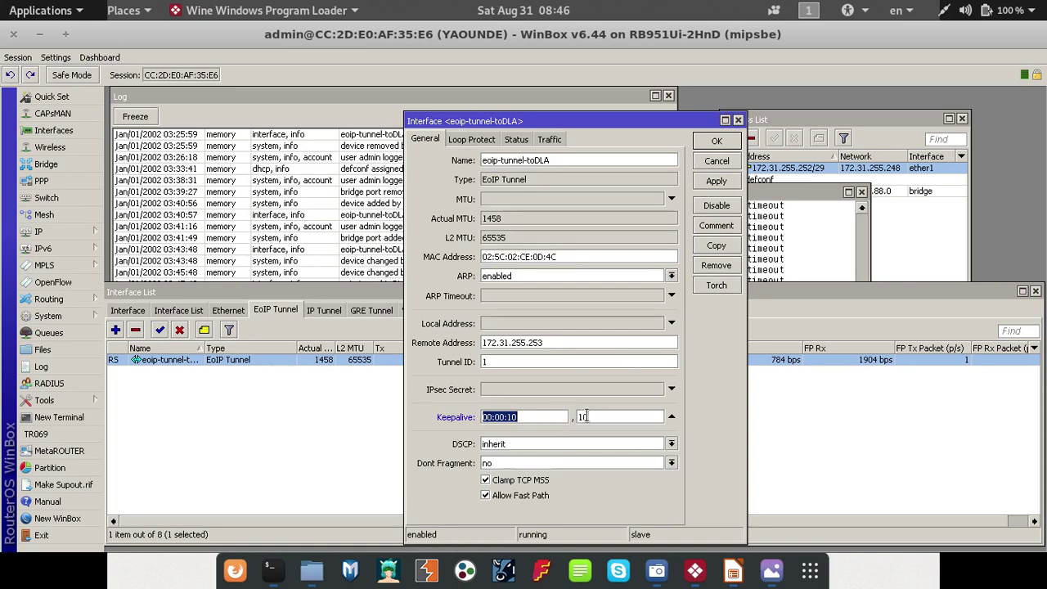
left_click(596, 416)
left_click(717, 181)
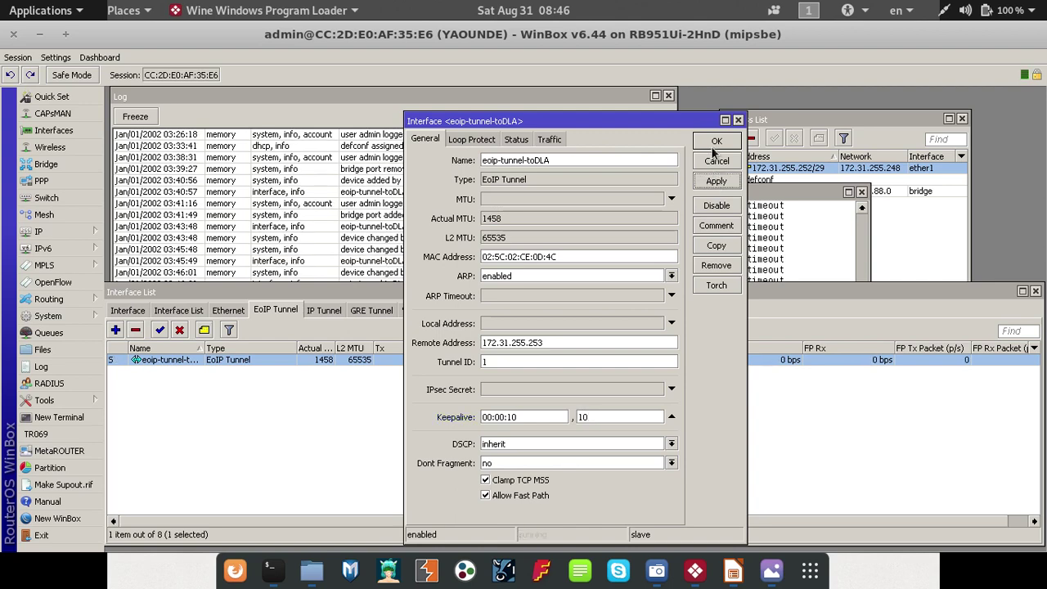
left_click(715, 144)
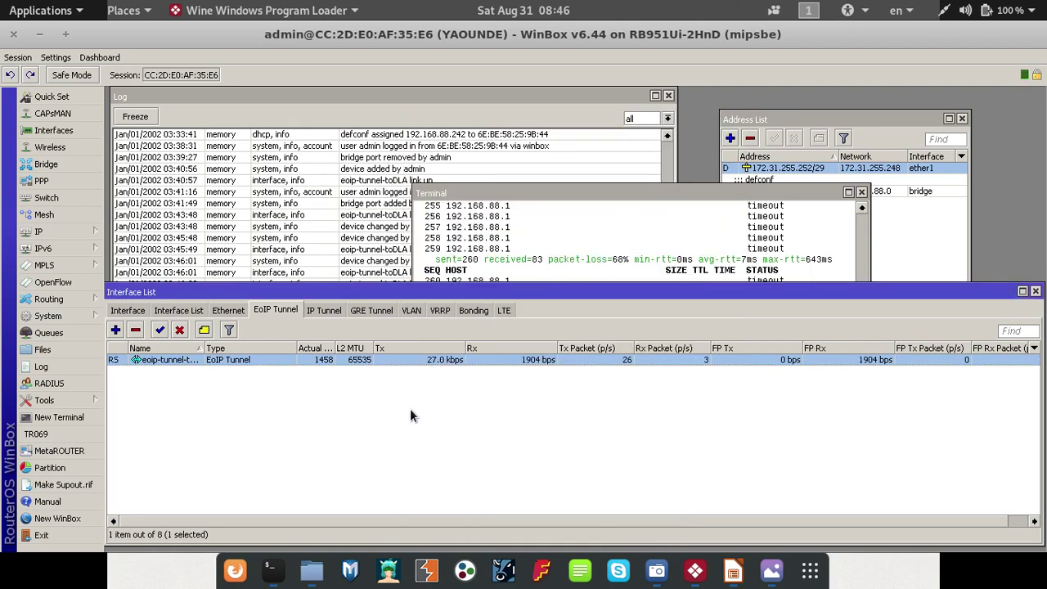
- On the DOUALA router, set the keepalive retries of eoip-tunnel-toYDE to 10 and save the interface
key("alt+Tab")
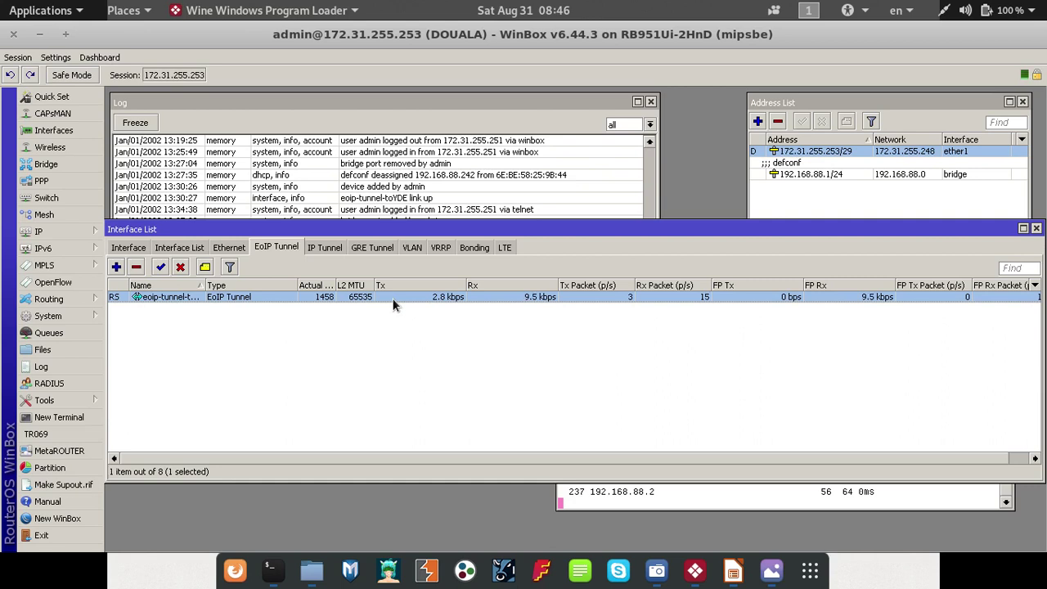
double_click(393, 301)
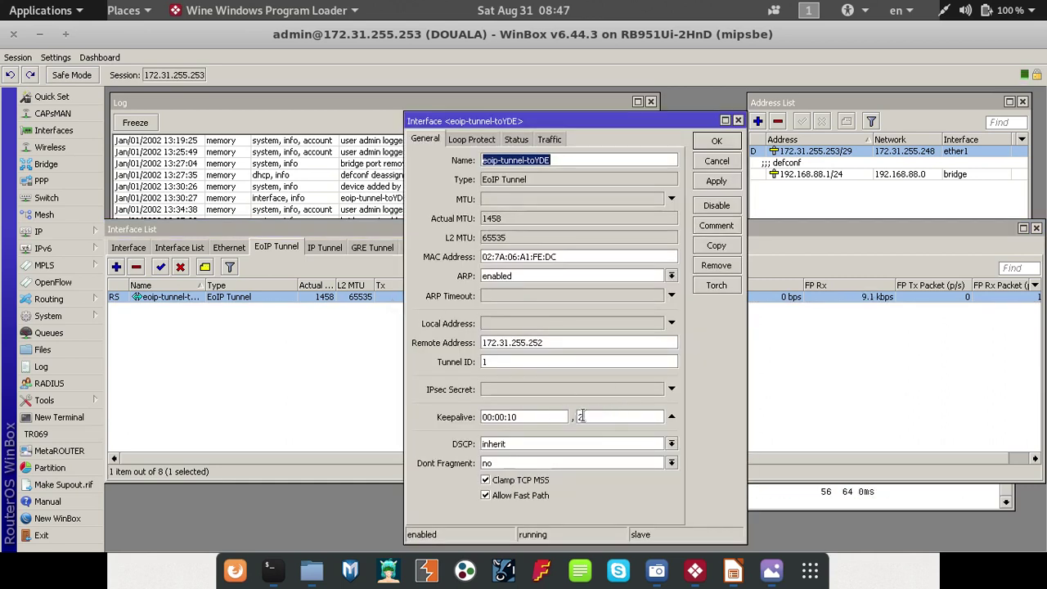
double_click(582, 416)
type("10")
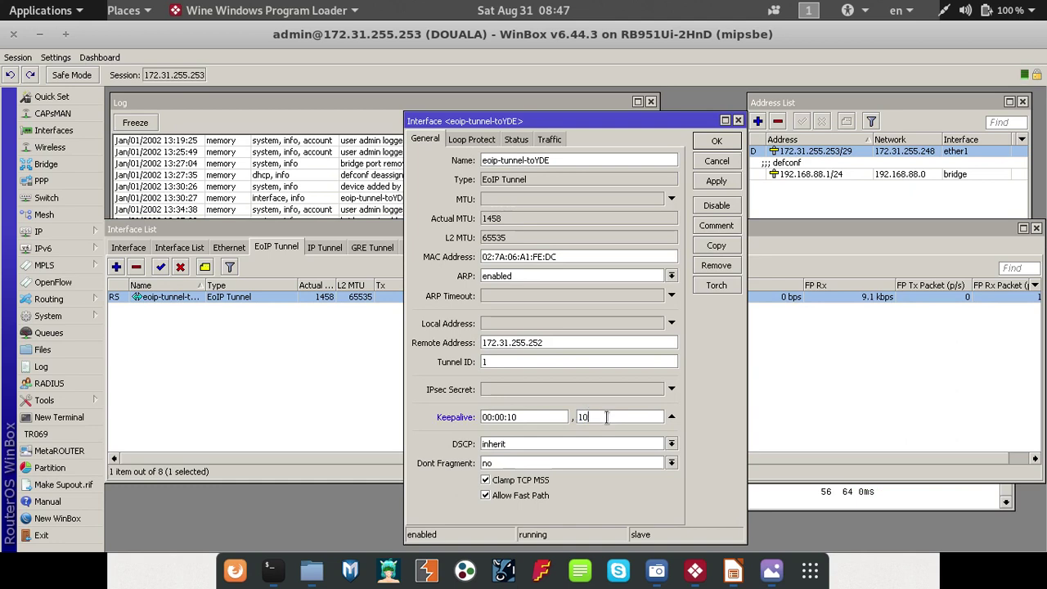
left_click(717, 142)
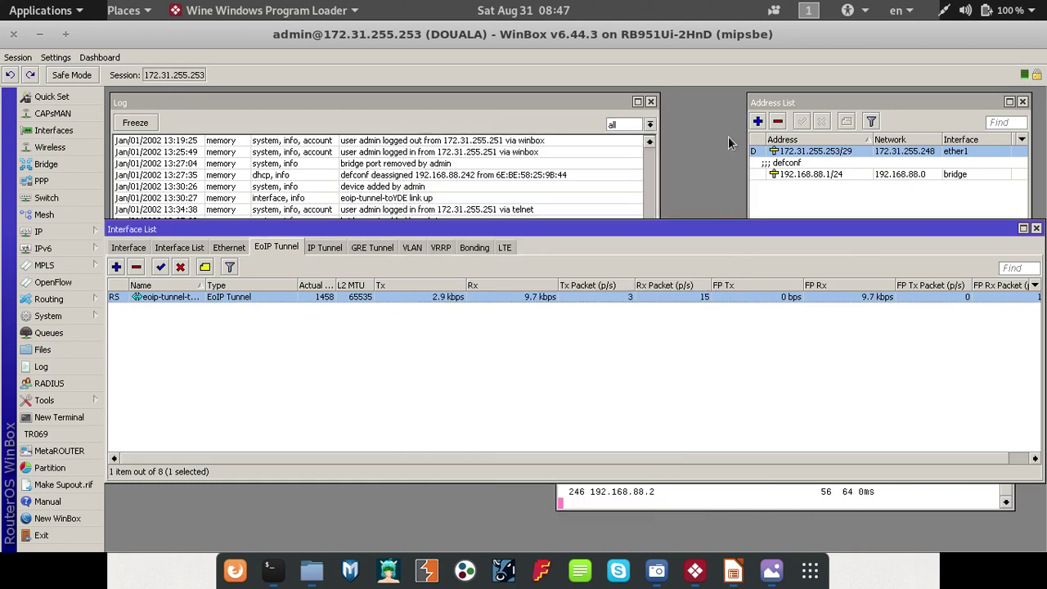
left_click(522, 363)
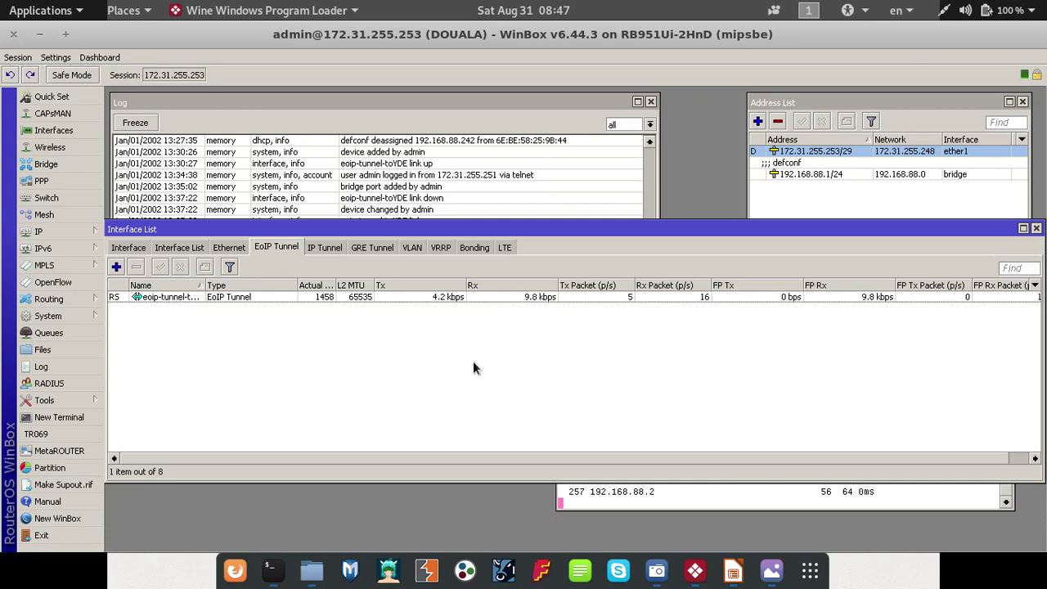
- On the YAOUNDE router, disable the defconf DHCP server that runs on the bridge
key("alt+Tab")
left_click(174, 292)
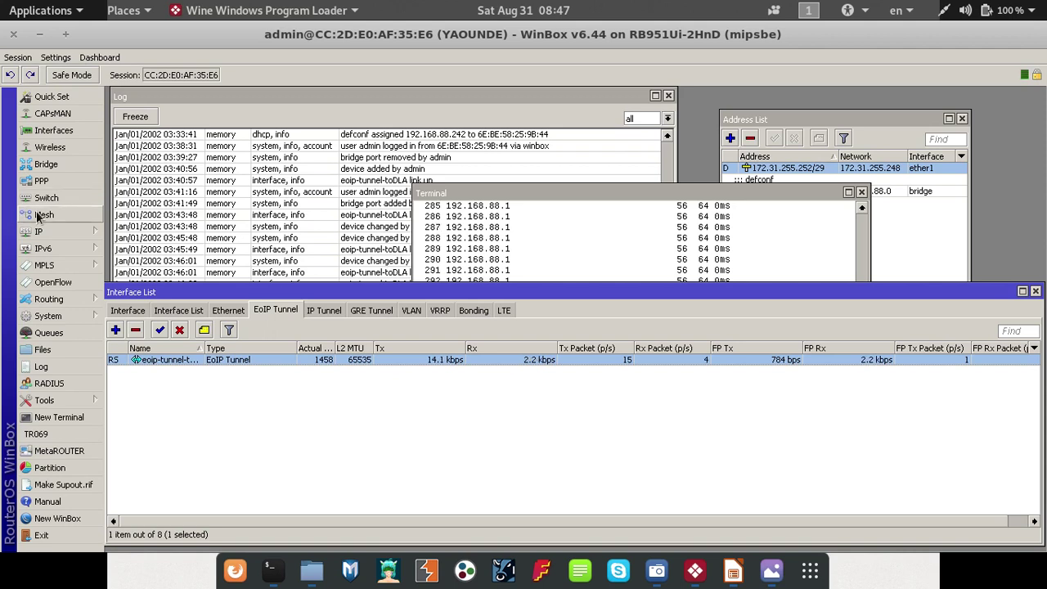
left_click(43, 237)
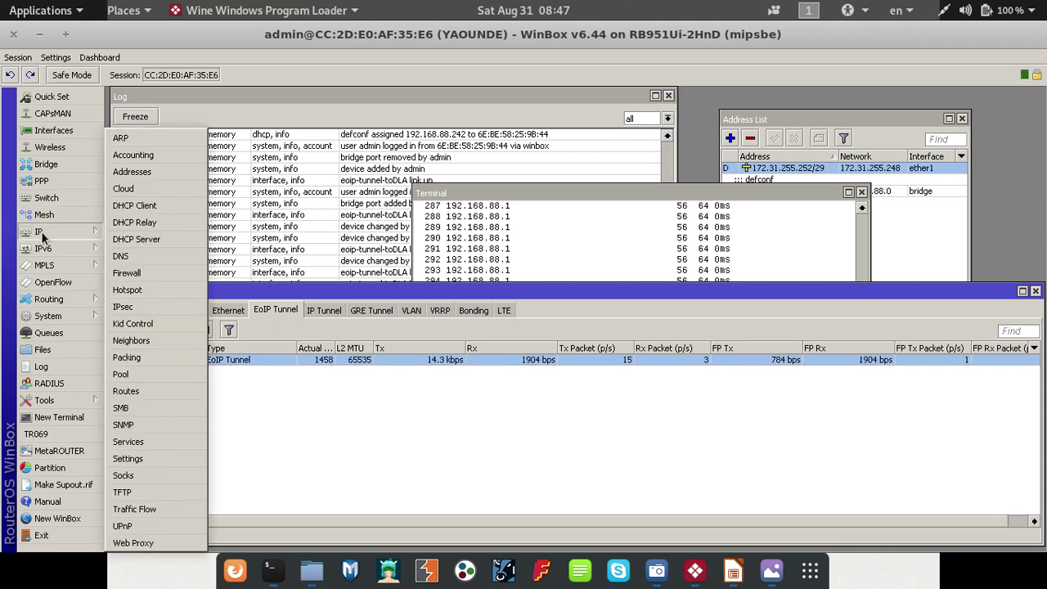
left_click(159, 239)
left_click(383, 267)
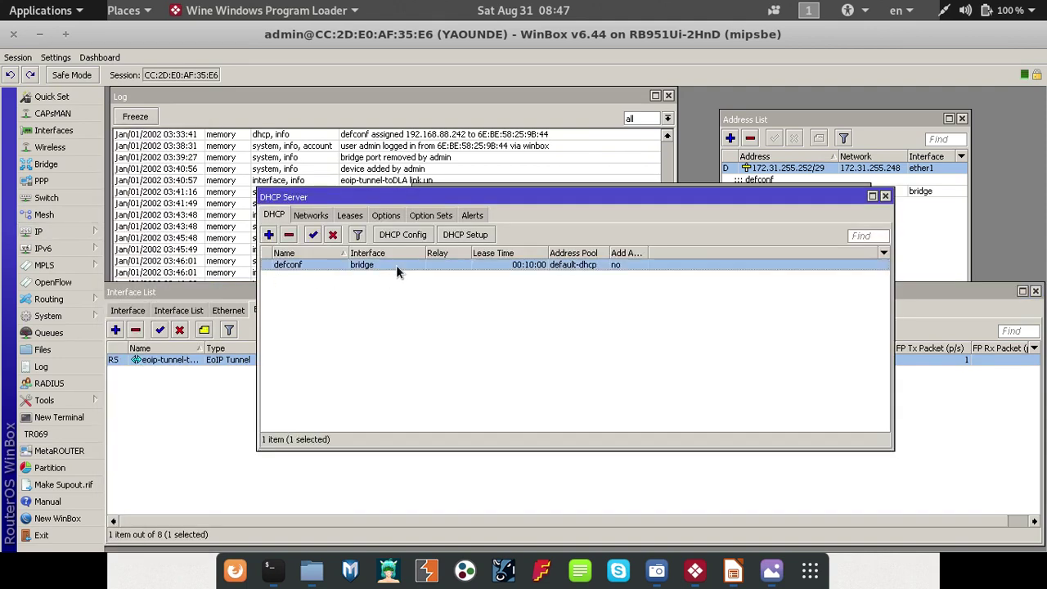
left_click(333, 235)
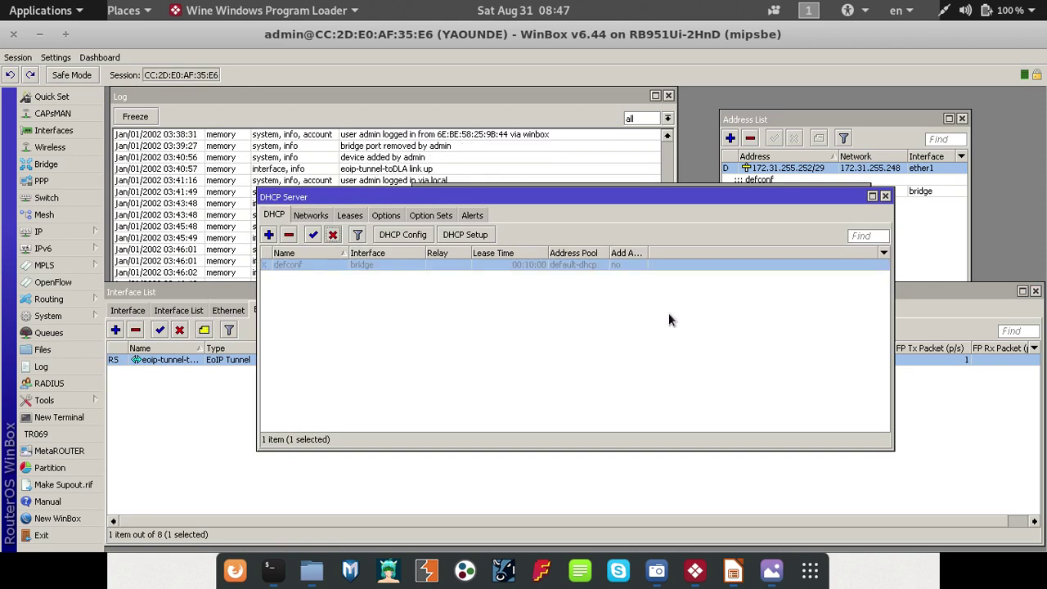
- Turn off the computer's Wi-Fi connection to WIFI YAOUNDE and switch off airplane mode
left_click(941, 14)
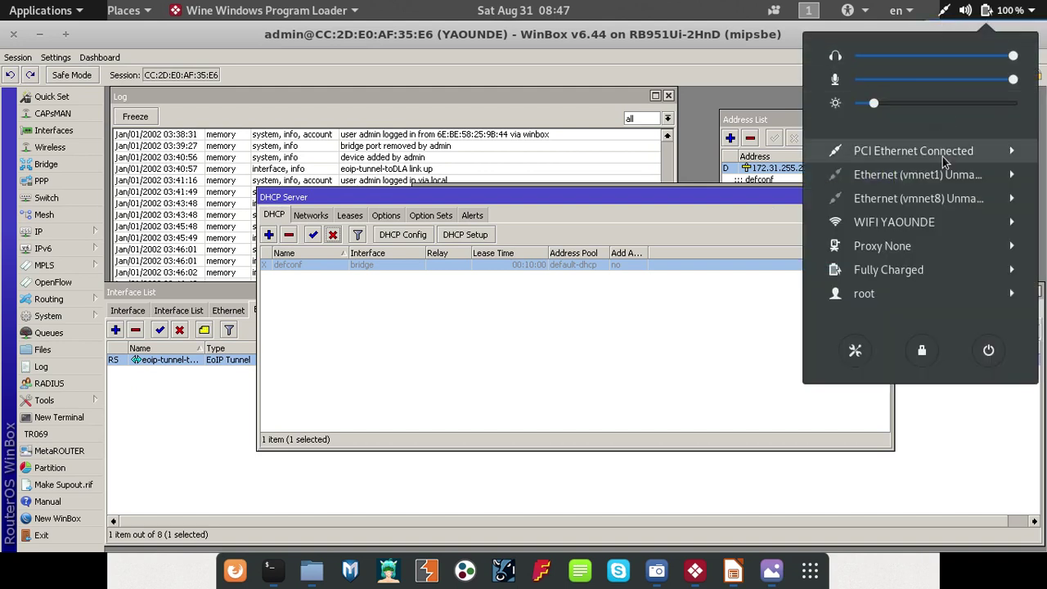
left_click(925, 222)
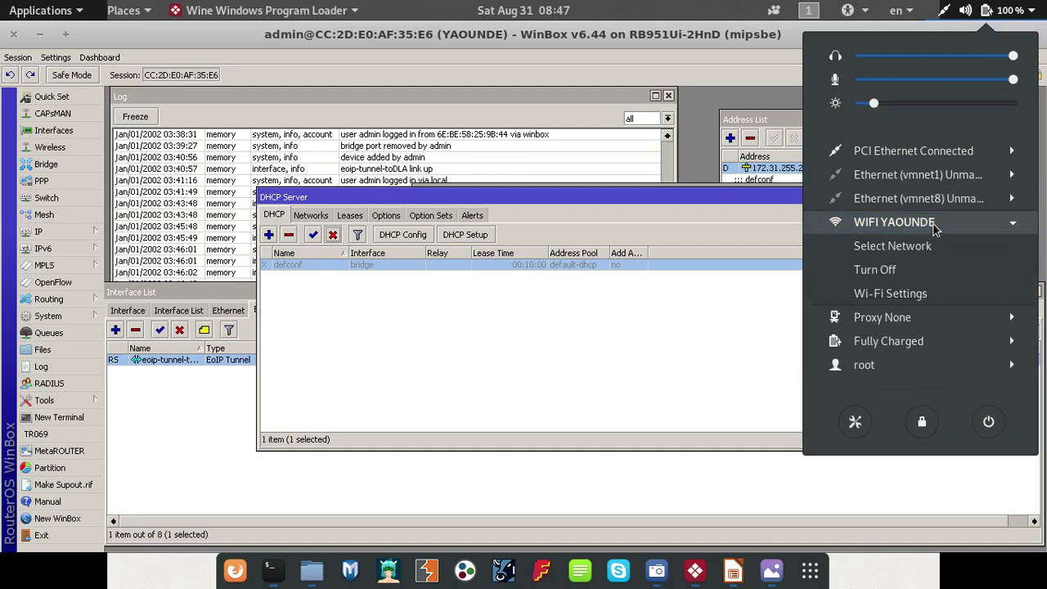
left_click(890, 271)
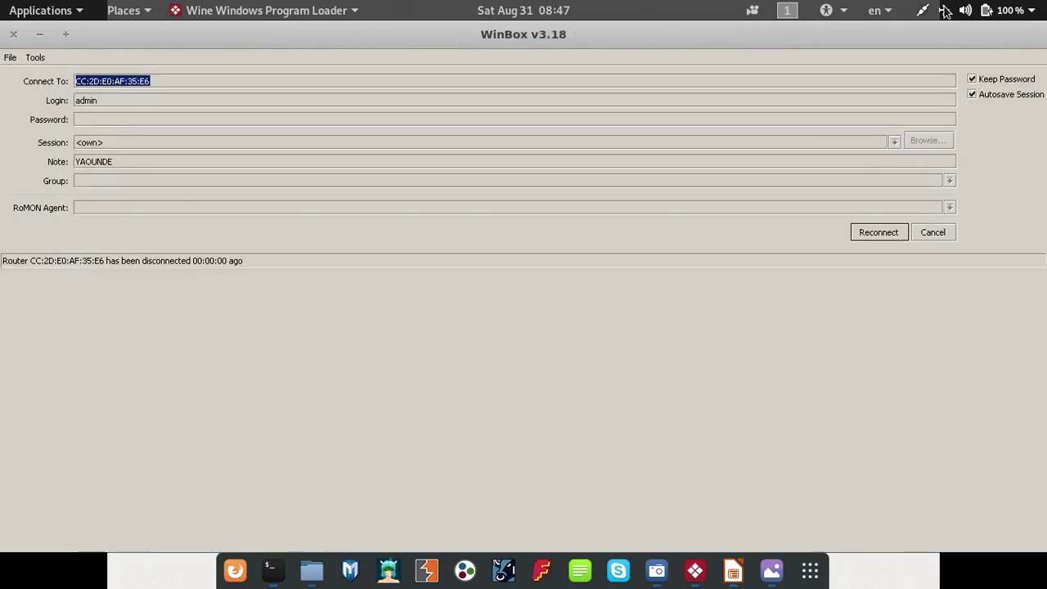
left_click(944, 10)
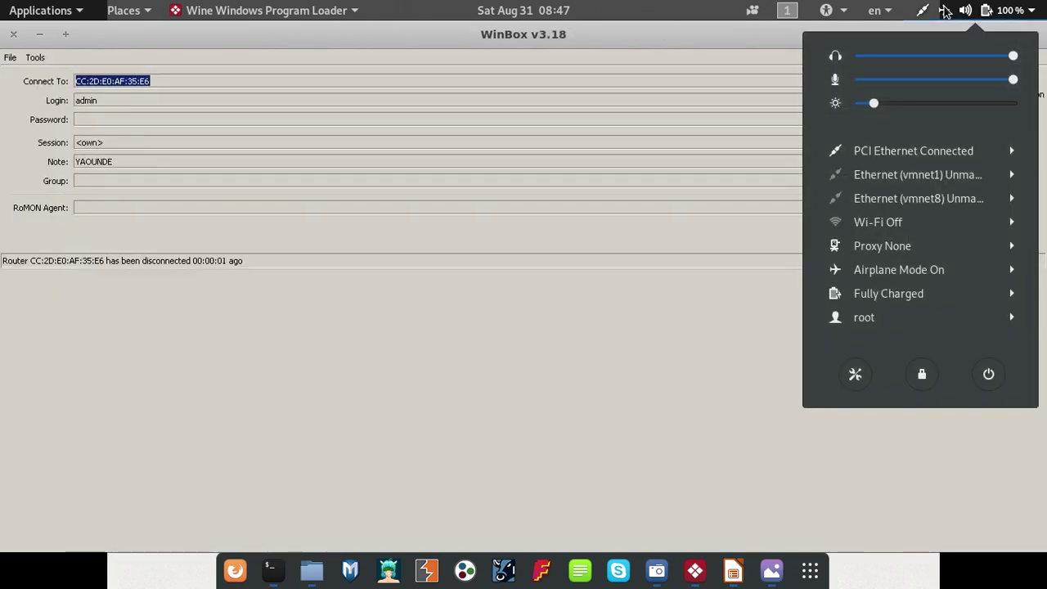
left_click(913, 275)
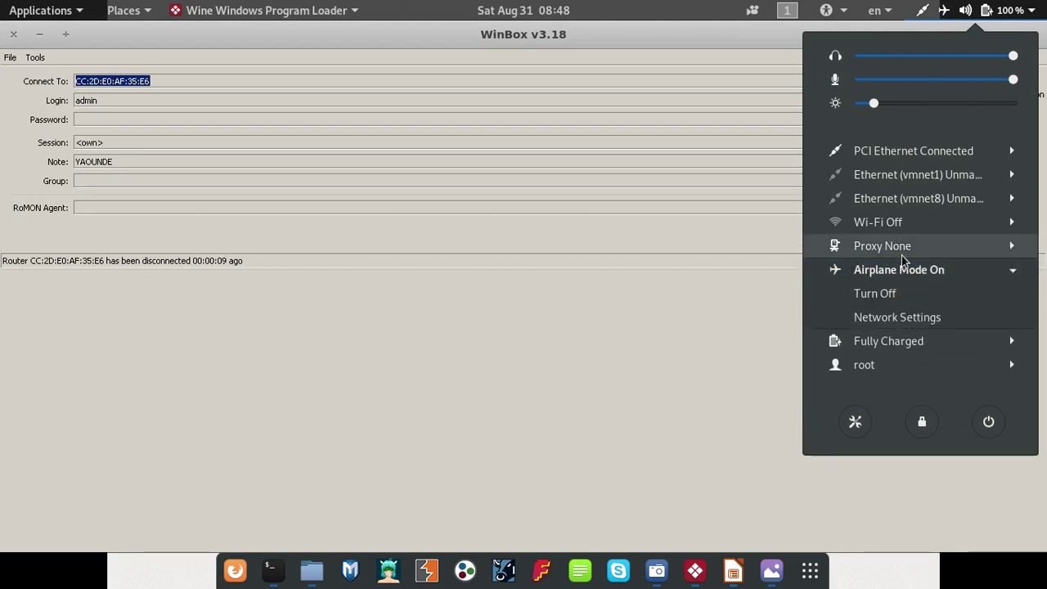
left_click(897, 296)
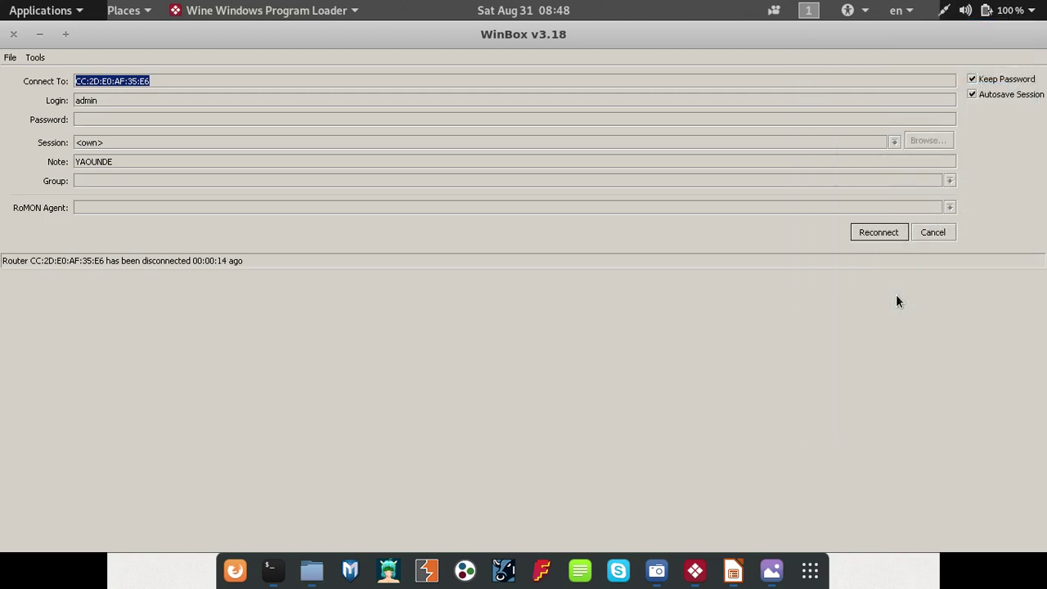
- Turn the computer's Wi-Fi on and select the WIFI YAOUNDE network
left_click(945, 14)
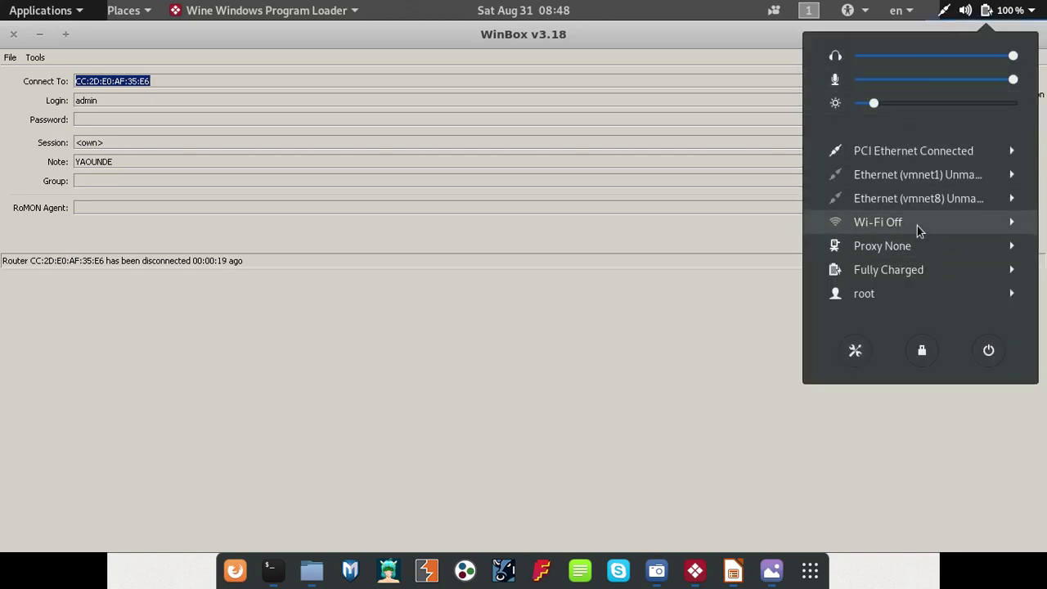
left_click(877, 224)
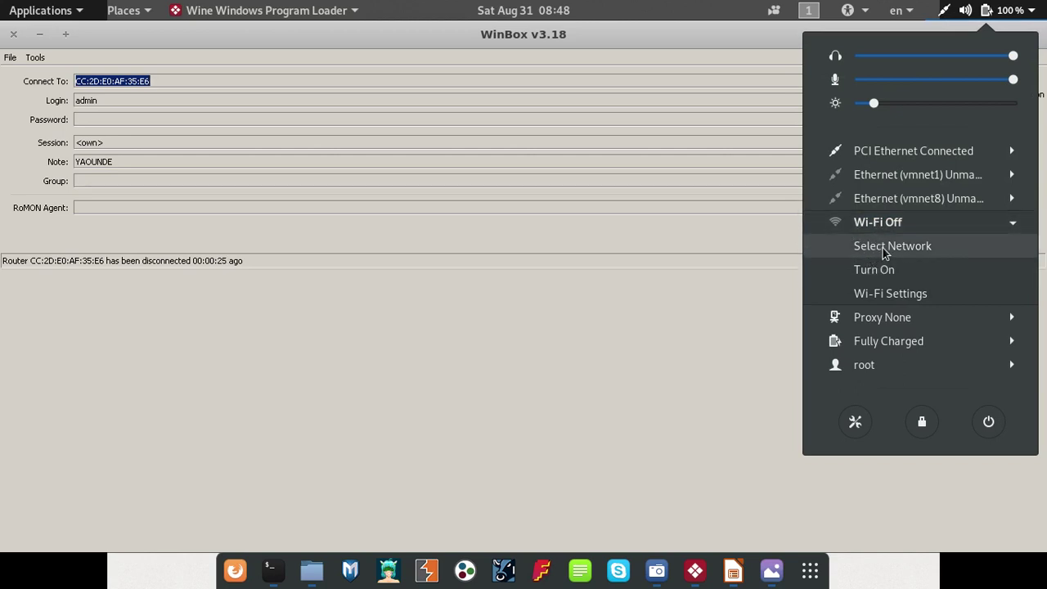
left_click(884, 248)
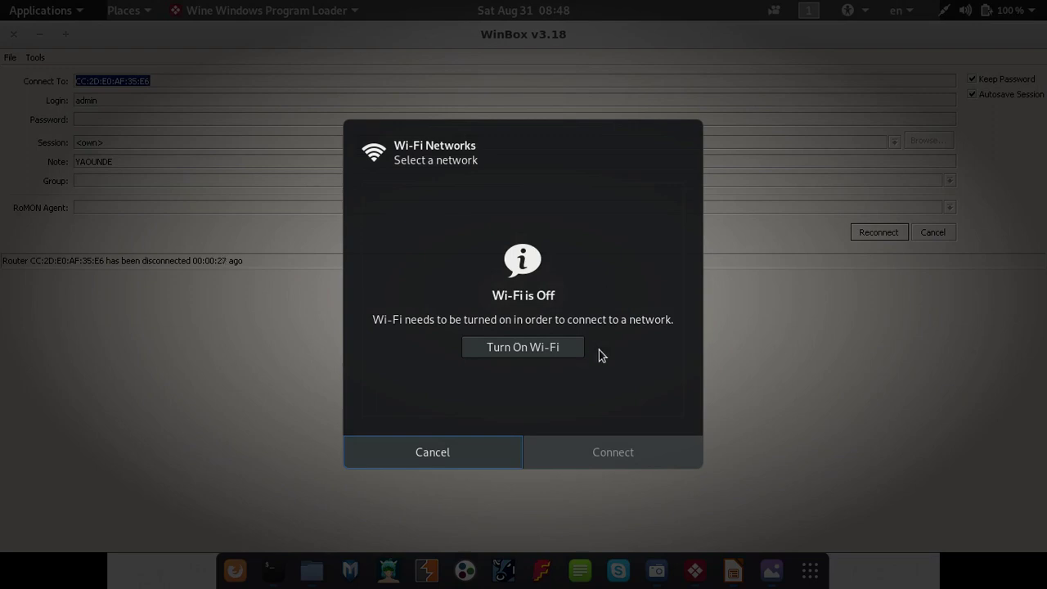
left_click(515, 352)
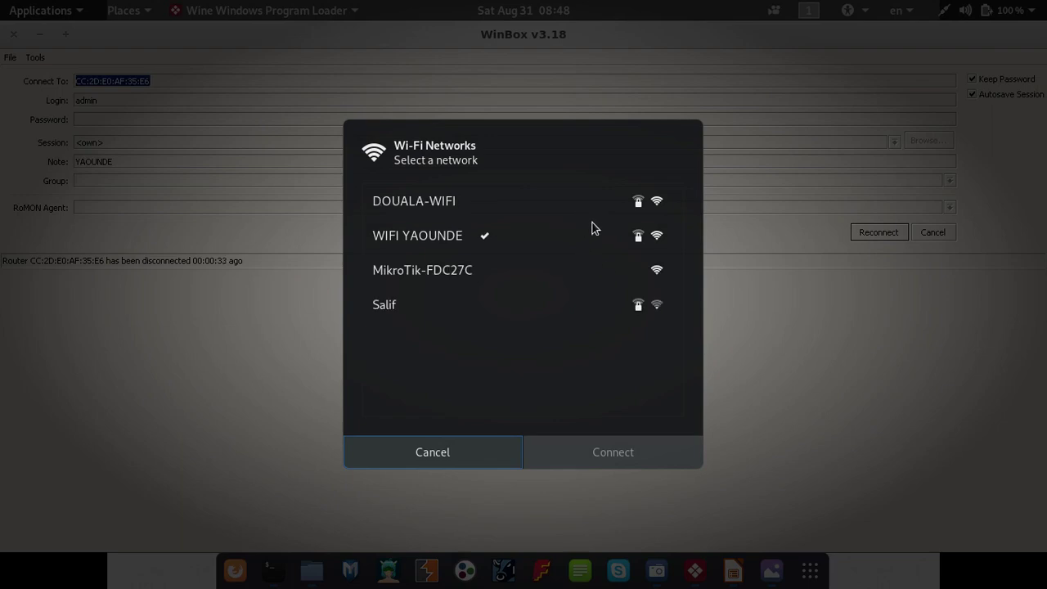
left_click(560, 237)
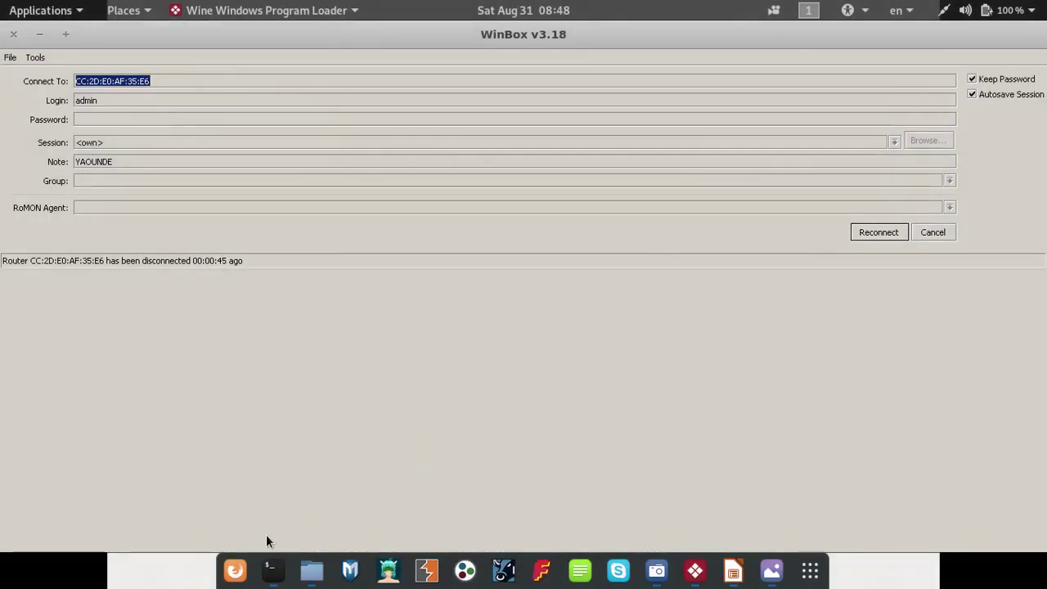
- In the system terminal, stop the running ping, clear the screen and show the wlan0 configuration with ifconfig
left_click(273, 569)
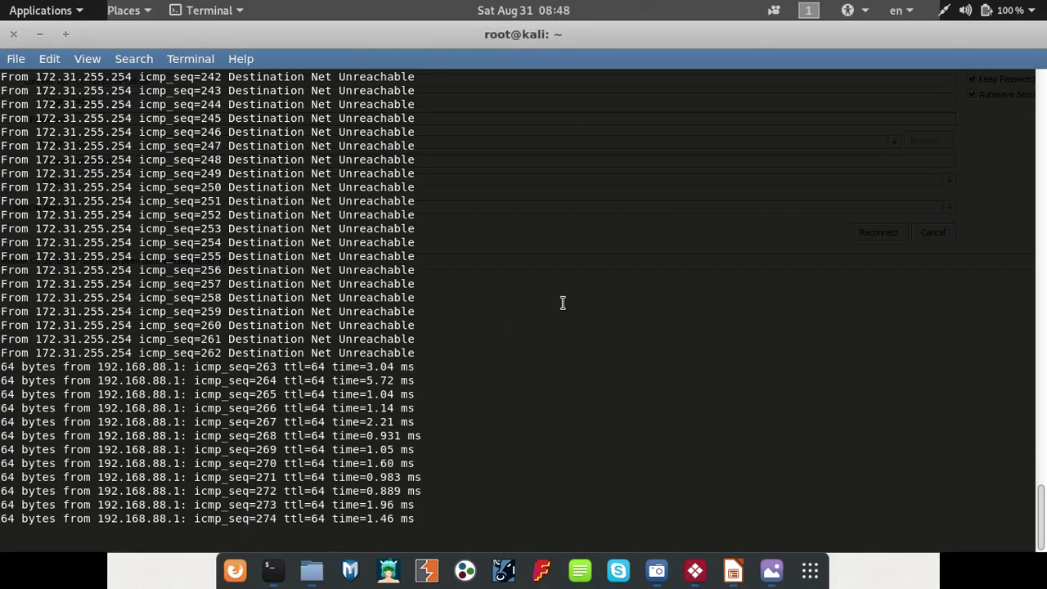
key("ctrl+c")
key("ctrl+l")
type("ifconfig")
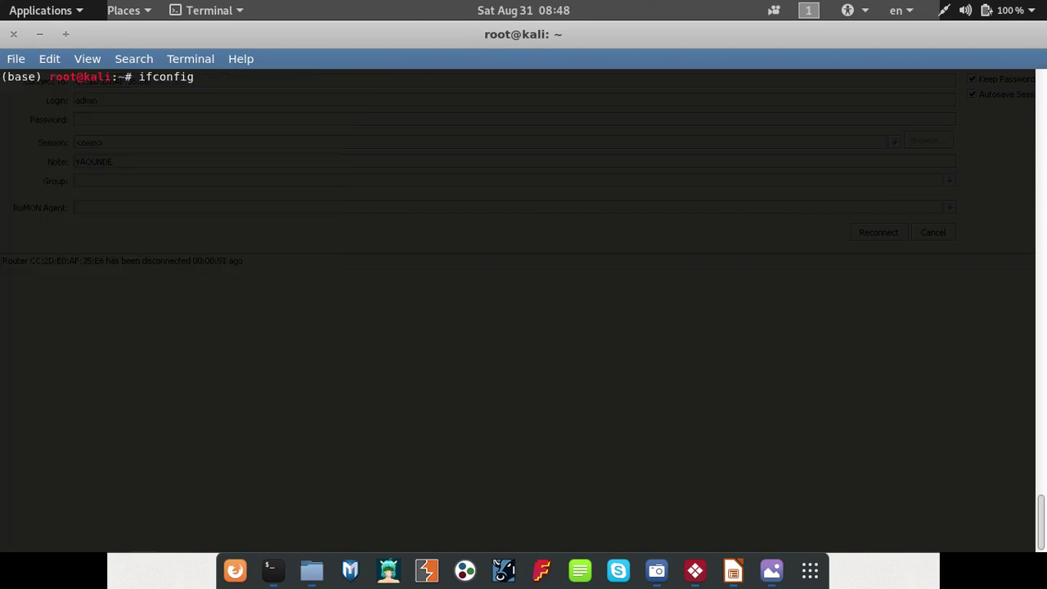
type(" wlan0")
key("Return")
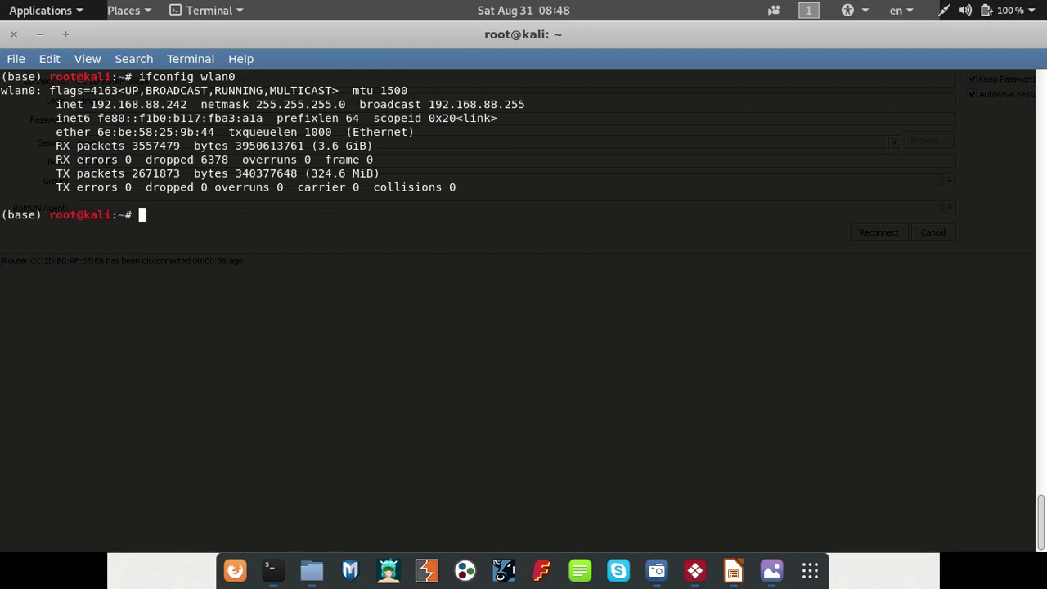
- Ping 192.168.88.1 again from the system terminal and return to the WinBox window
key("Up")
key("Up")
key("Return")
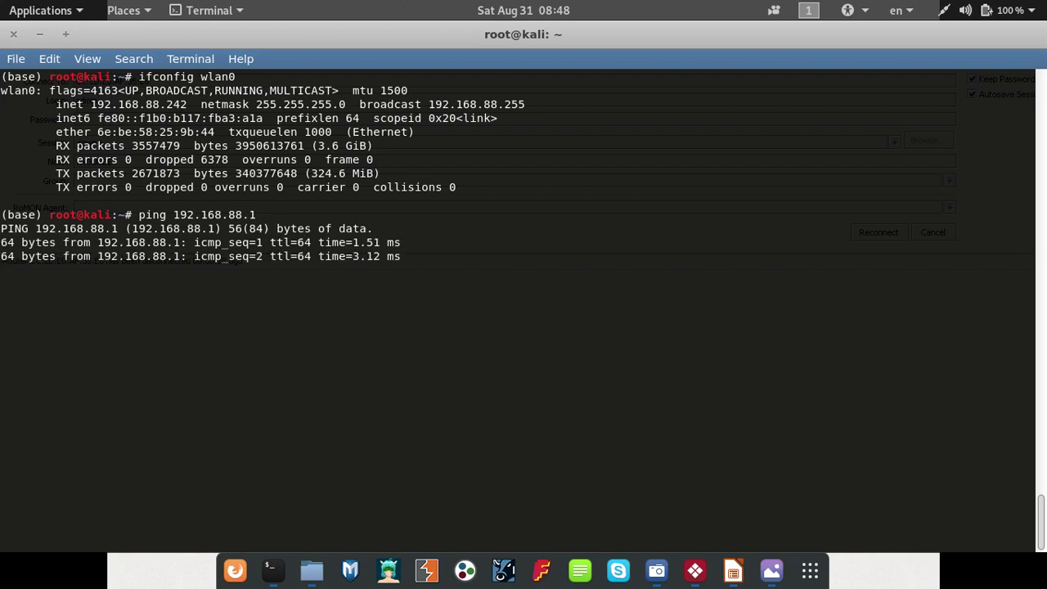
key("alt+Tab")
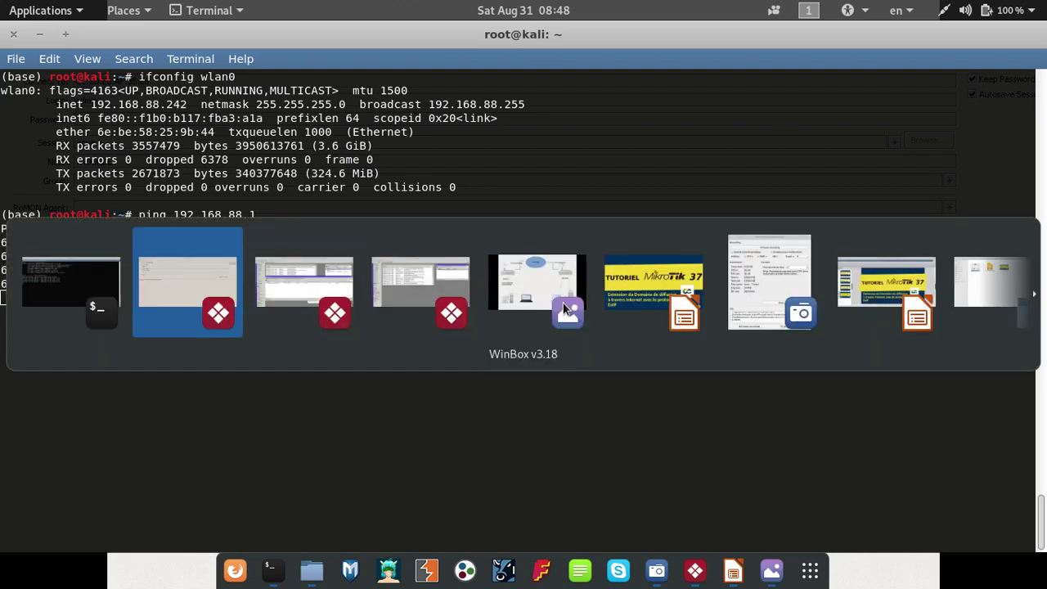
- Switch to the network diagram and examine the layout of the Douala and Yaounde sites
key("alt+Tab")
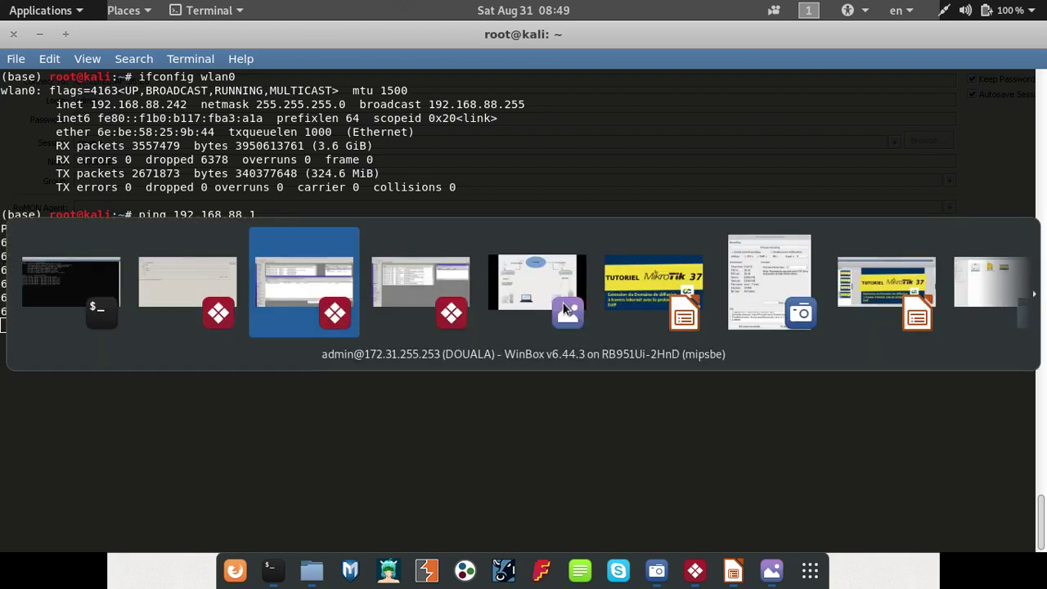
key("alt+shift+Tab")
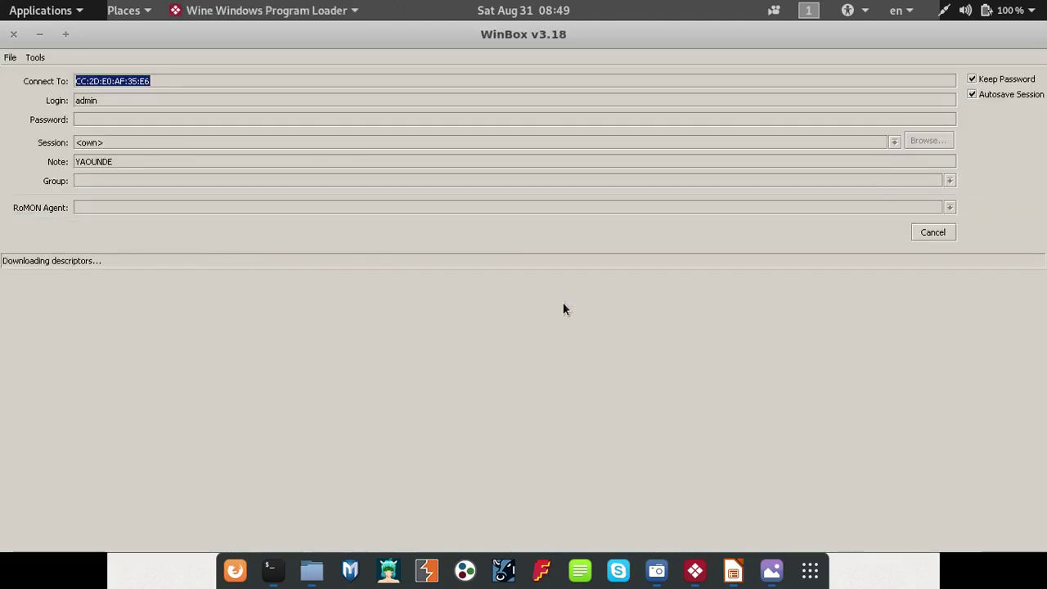
key("alt+Tab")
key("alt+Tab")
key("alt+Tab")
key("alt+Tab")
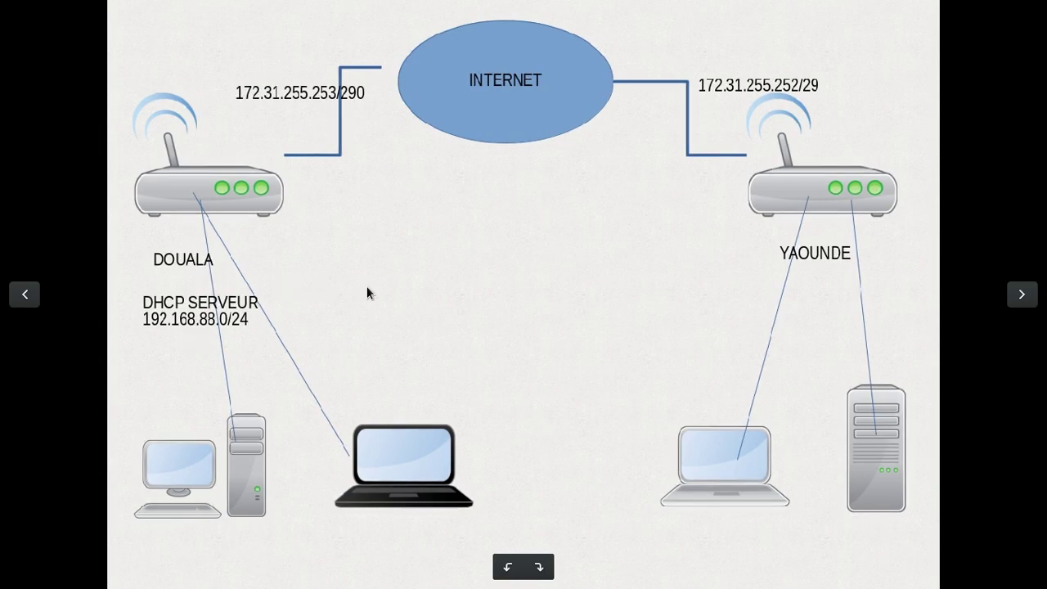
- In the Yaounde WinBox session, close the DHCP server and interface windows and ping 192.168.88.1 from a RouterOS terminal
key("alt+Tab")
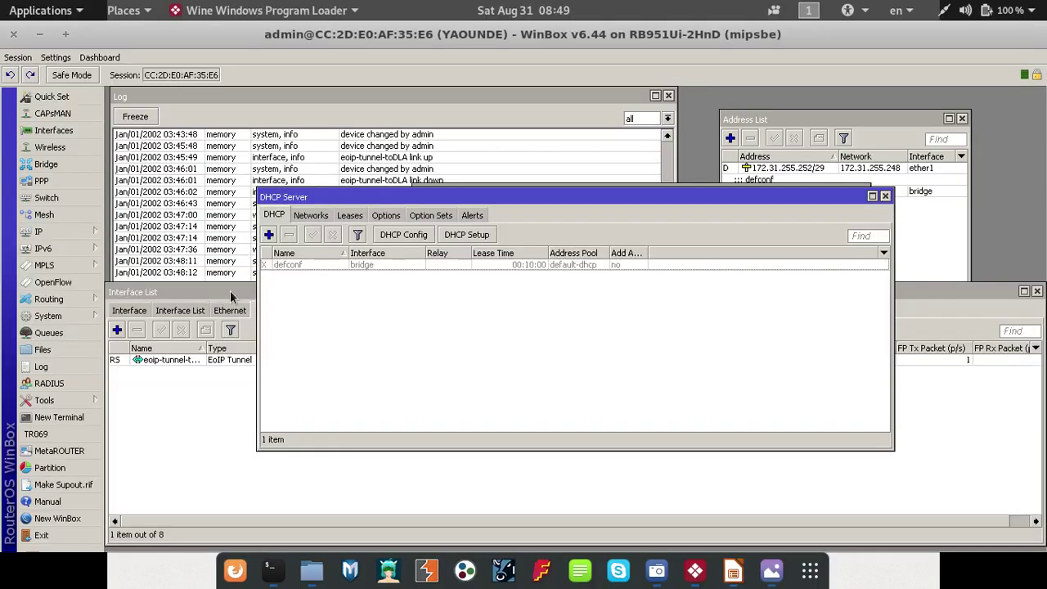
left_click(641, 360)
key("Escape")
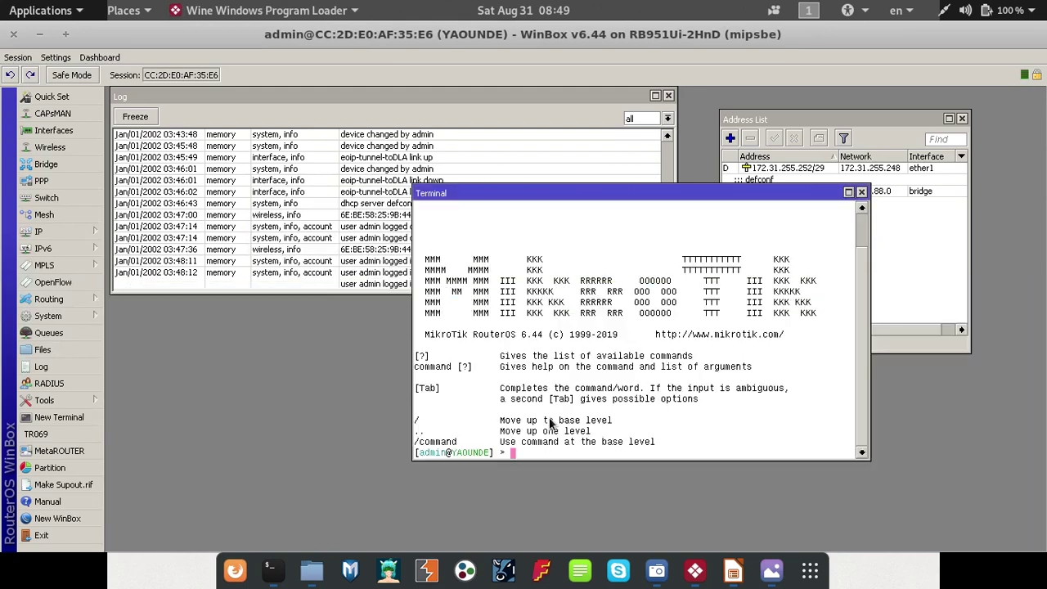
key("ctrl+v")
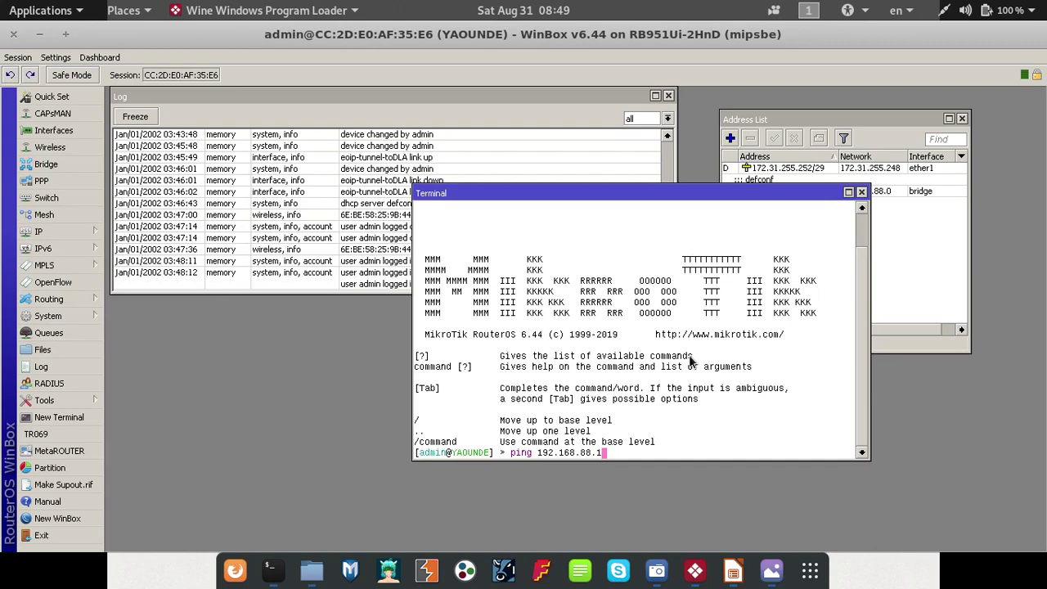
key("Return")
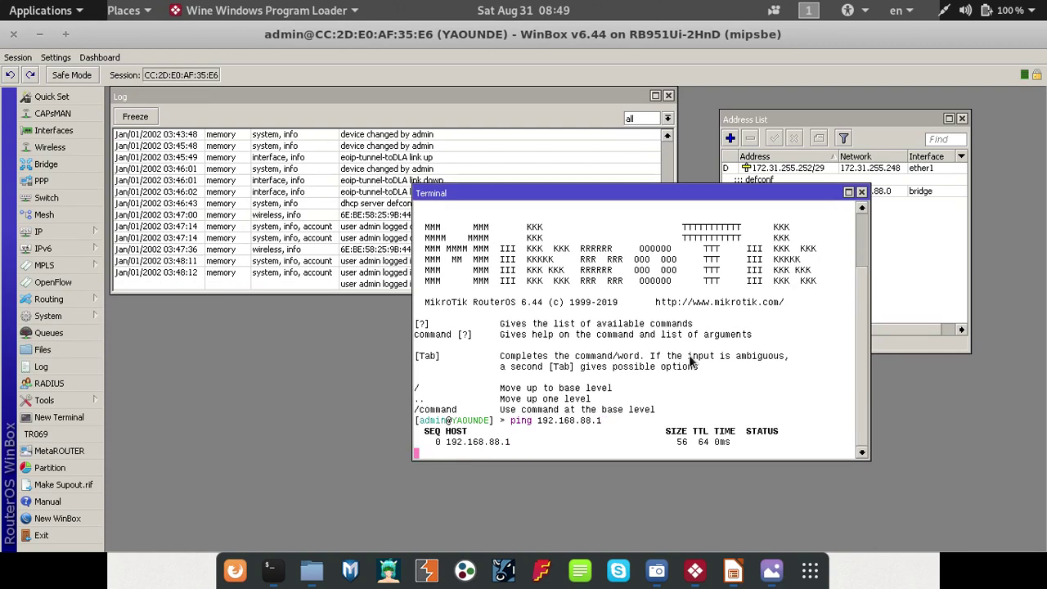
- In the Douala WinBox session, stop the running terminal ping and ping 192.168.88.242 instead
key("alt+Tab")
key("alt+Tab")
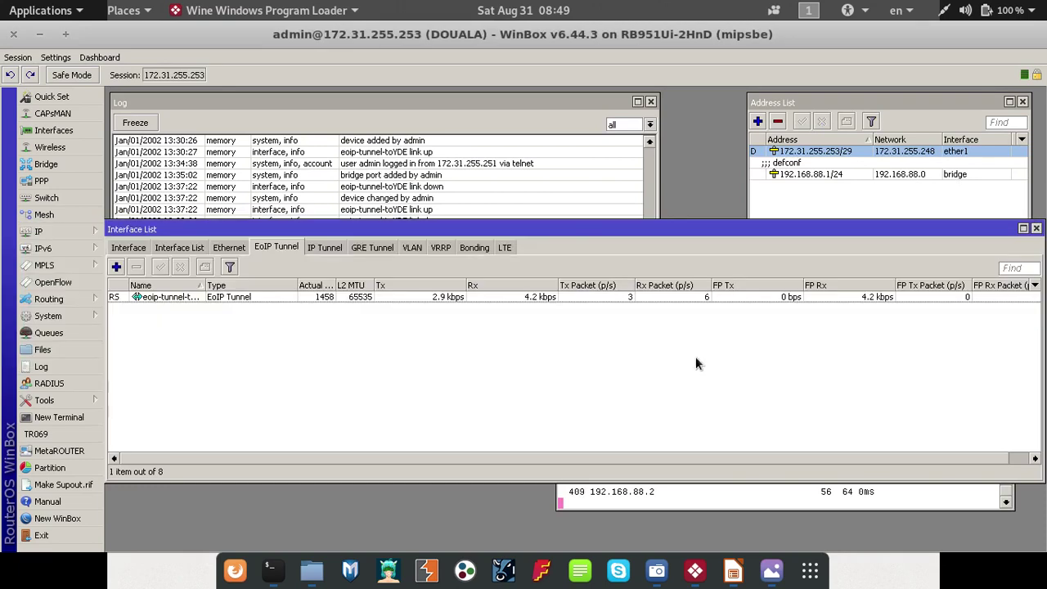
left_click(798, 500)
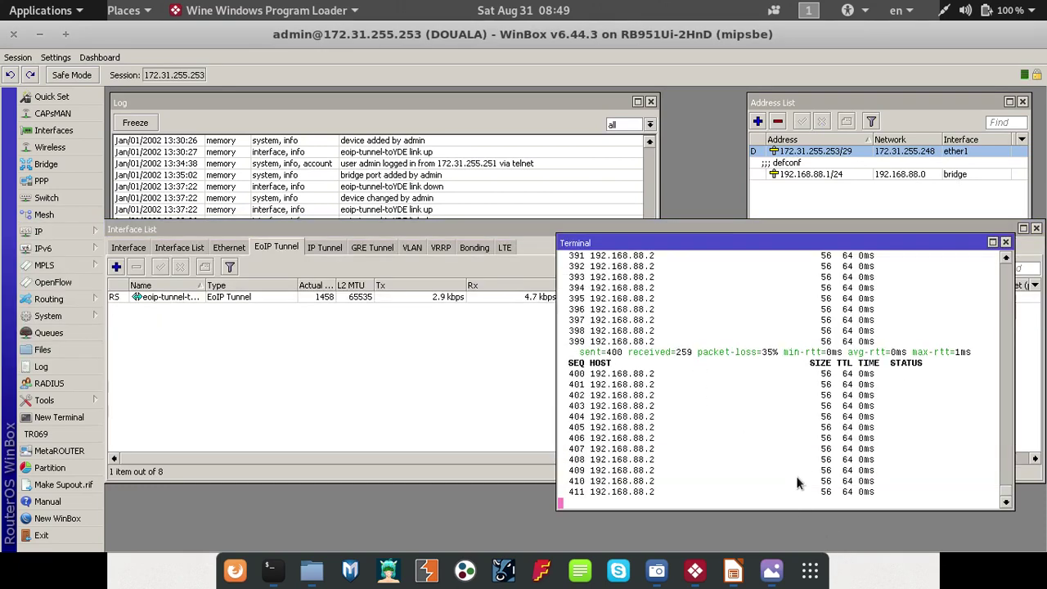
key("ctrl+c")
key("Up")
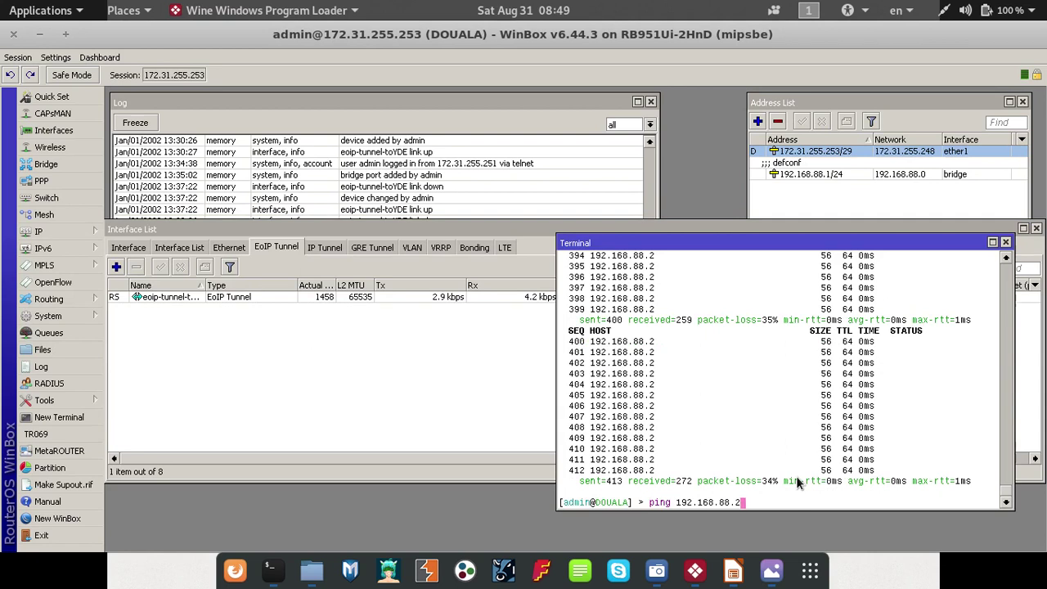
type("42")
key("Return")
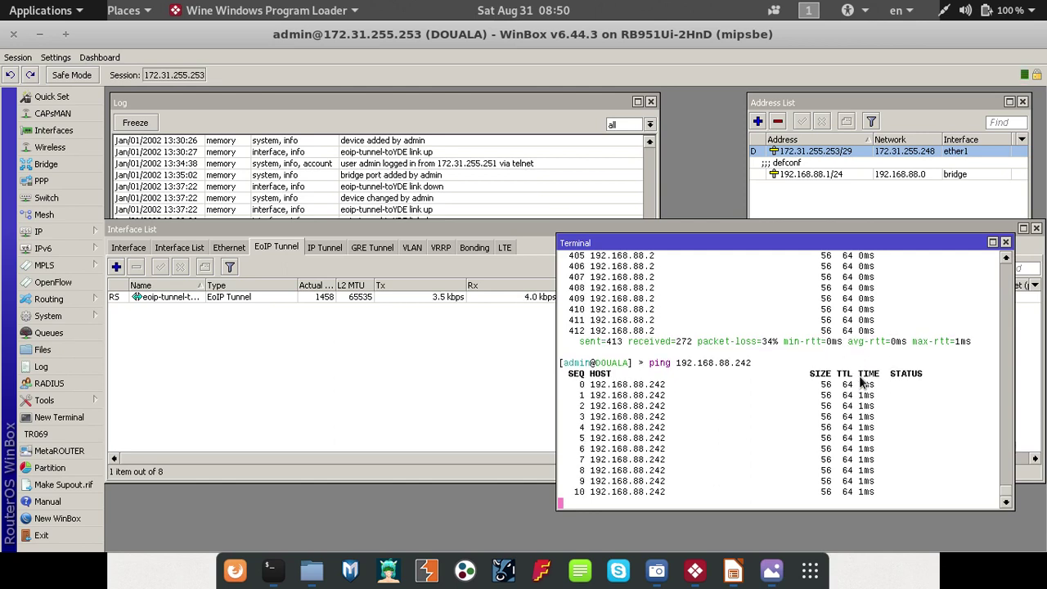
- Move the Douala interface list clear of the terminal, show the bridge ports and select the EoIP tunnel port to check its role
left_click(376, 297)
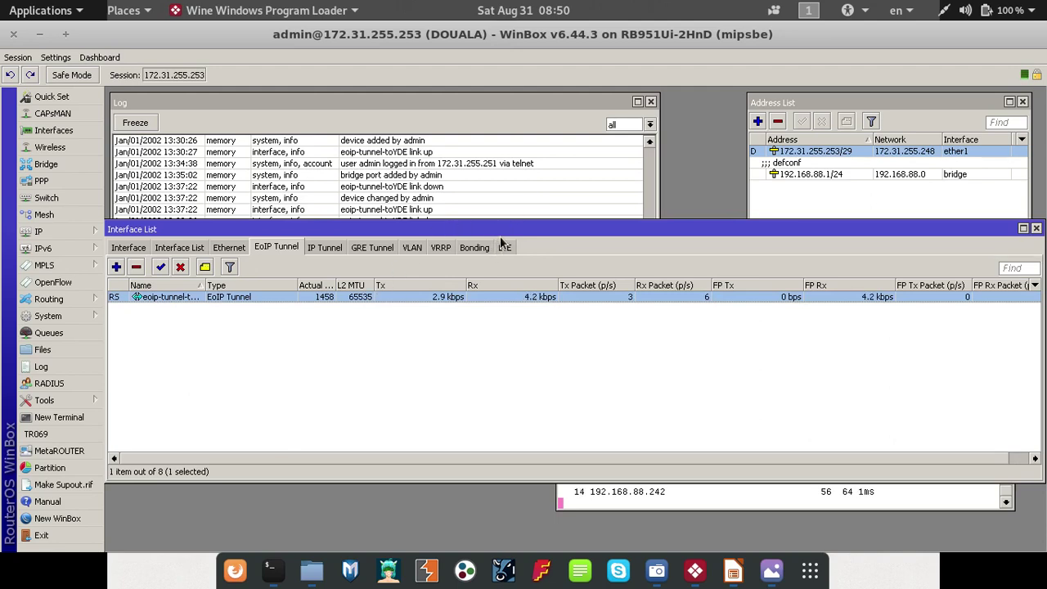
left_click_drag(501, 230, 526, 141)
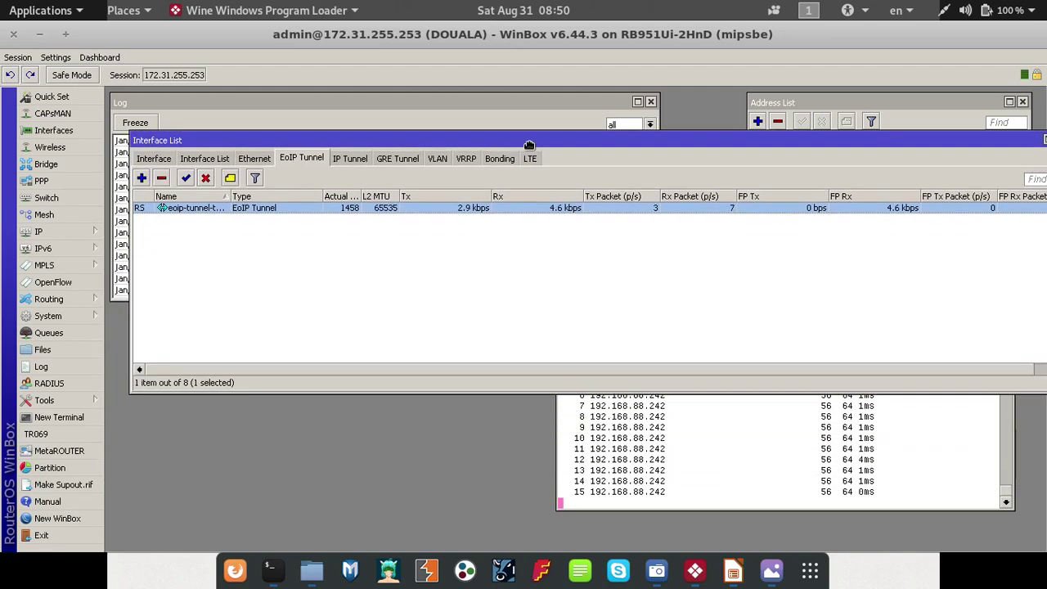
left_click(46, 165)
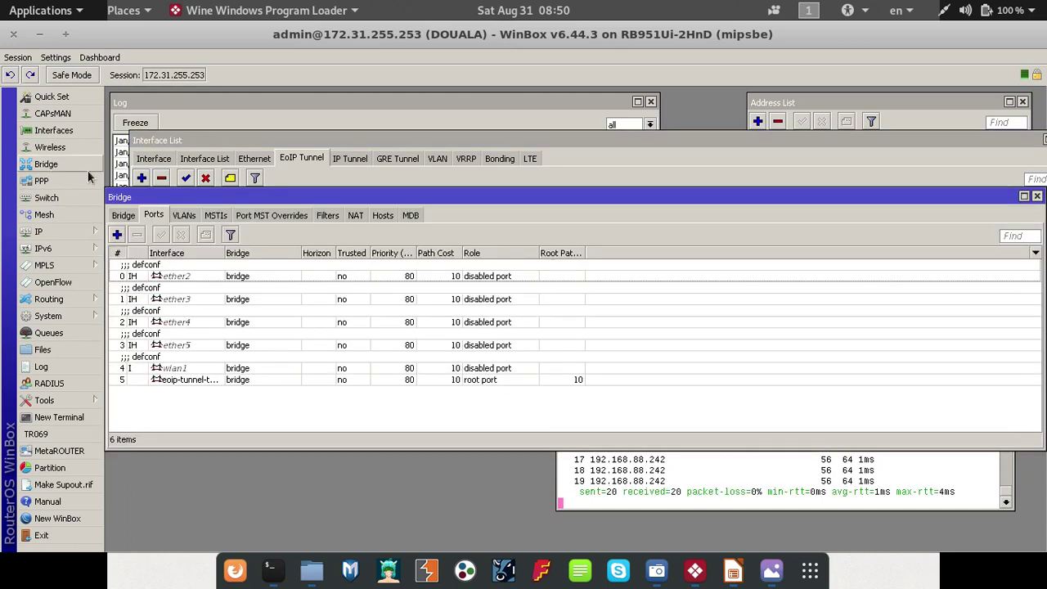
left_click(479, 381)
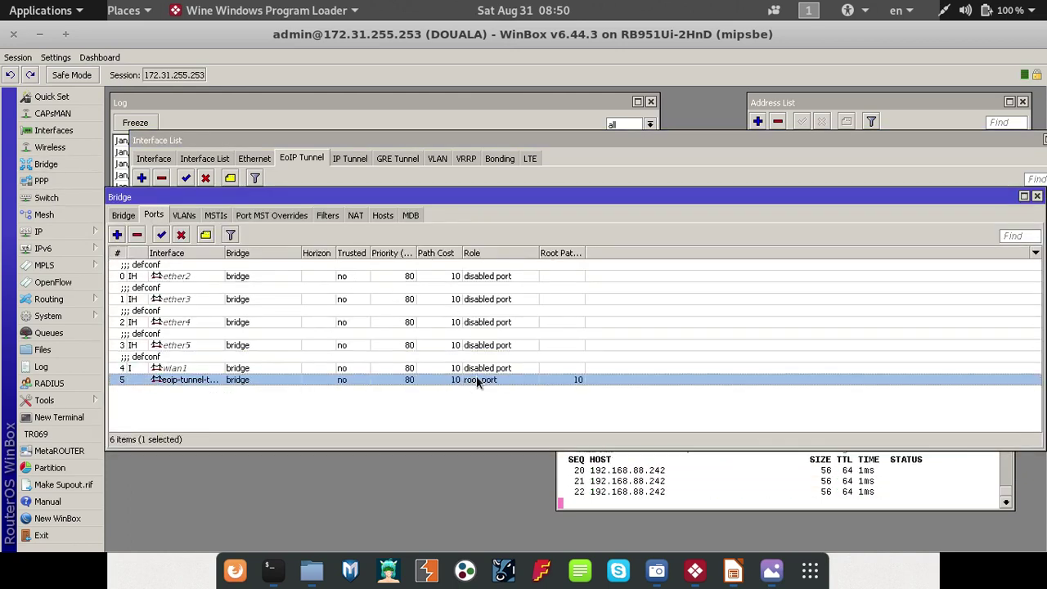